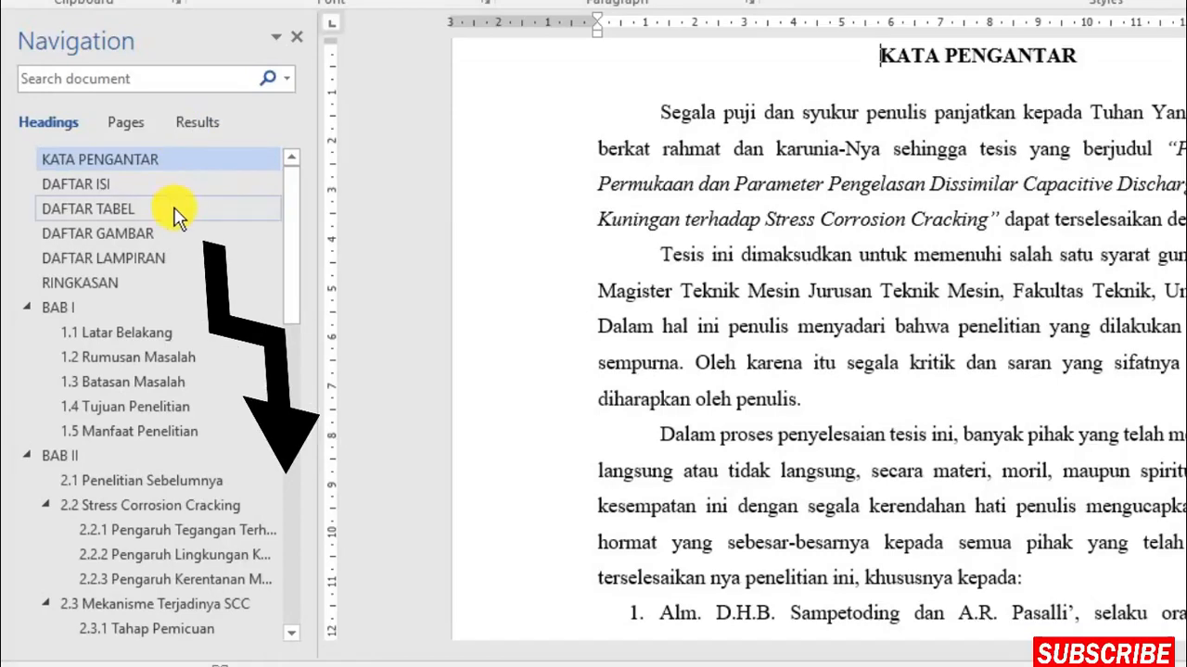
- Examine the thesis's heading structure by visiting Daftar Gambar and sections 1.1, 2.1 and 2.2.3, and reading through to section 2.3.2
left_click(194, 237)
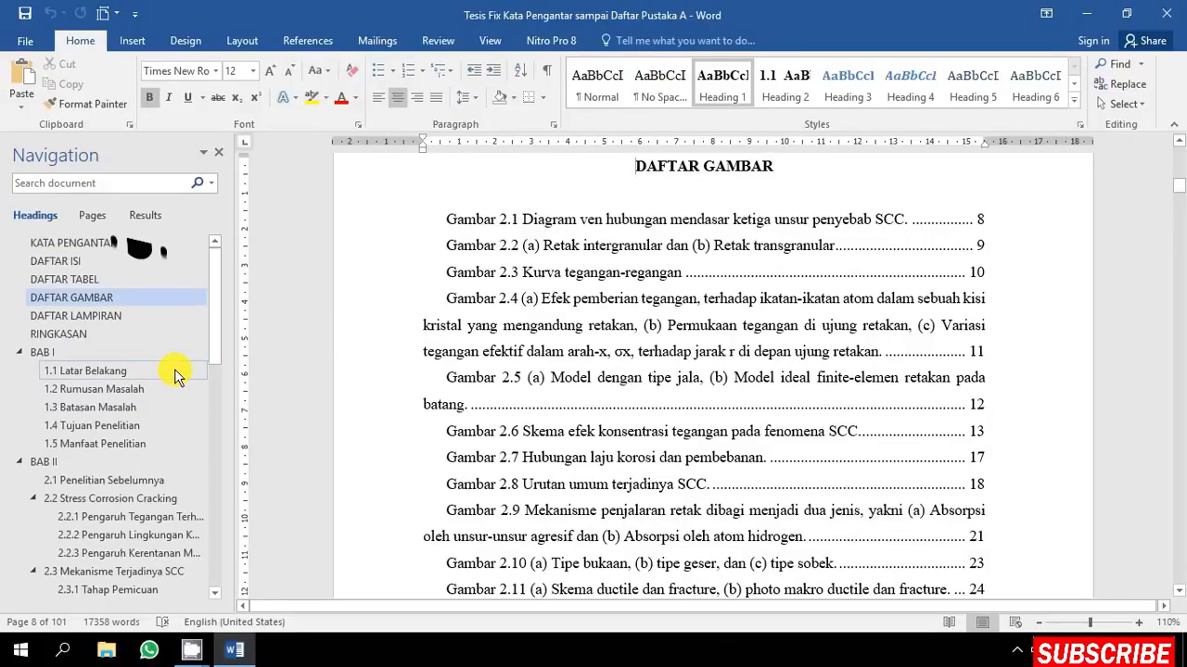
left_click(236, 335)
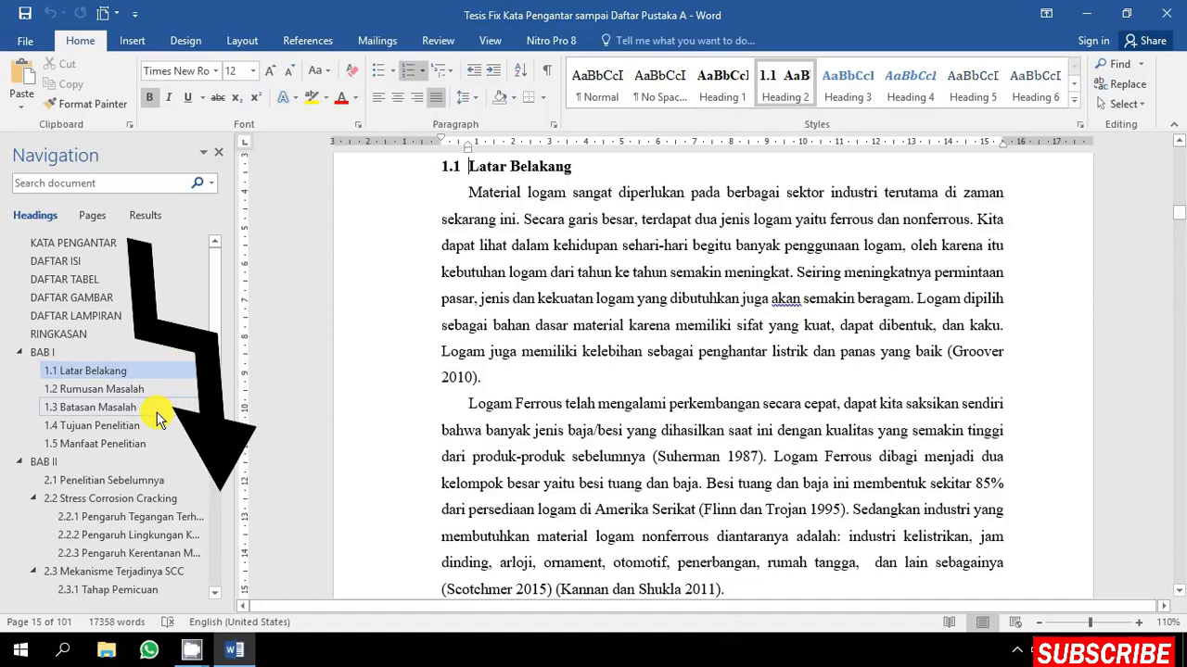
left_click(157, 412)
left_click(170, 479)
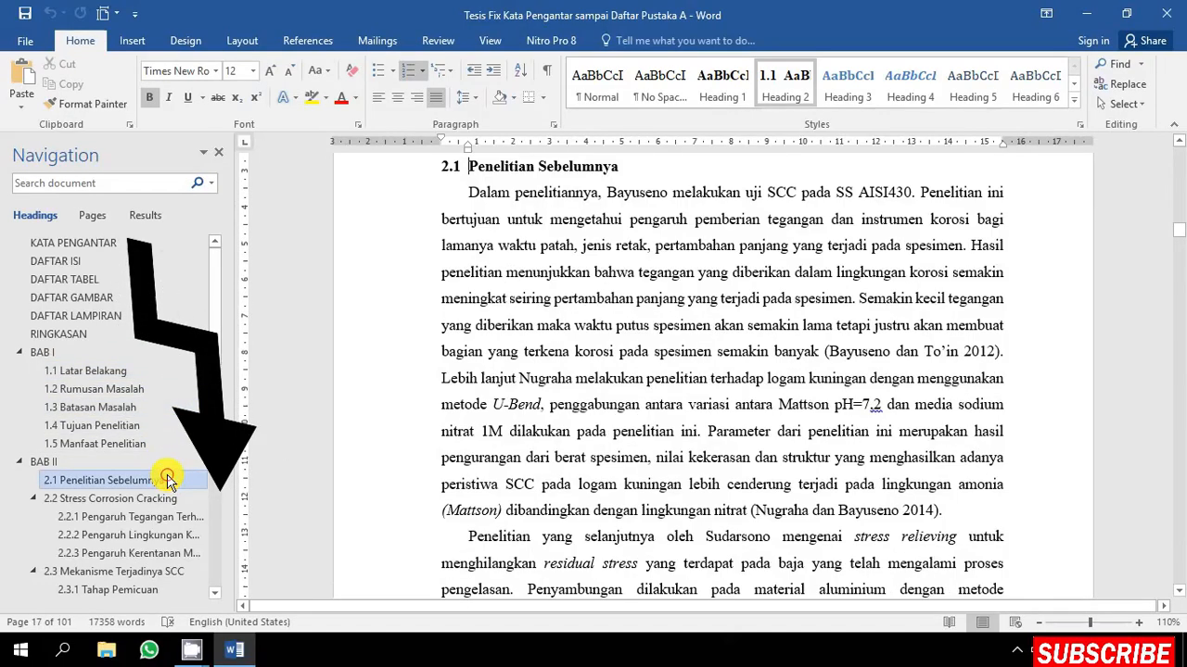
left_click(178, 554)
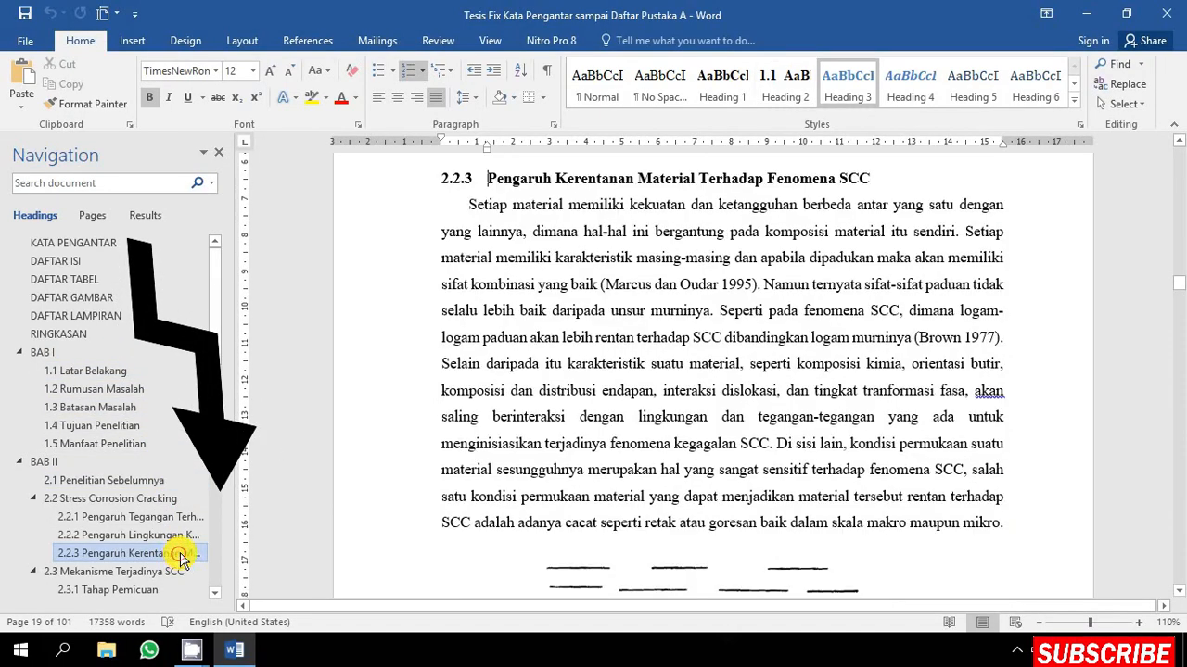
left_click(620, 381)
scroll(620, 381, "up", 5)
scroll(620, 381, "up", 10)
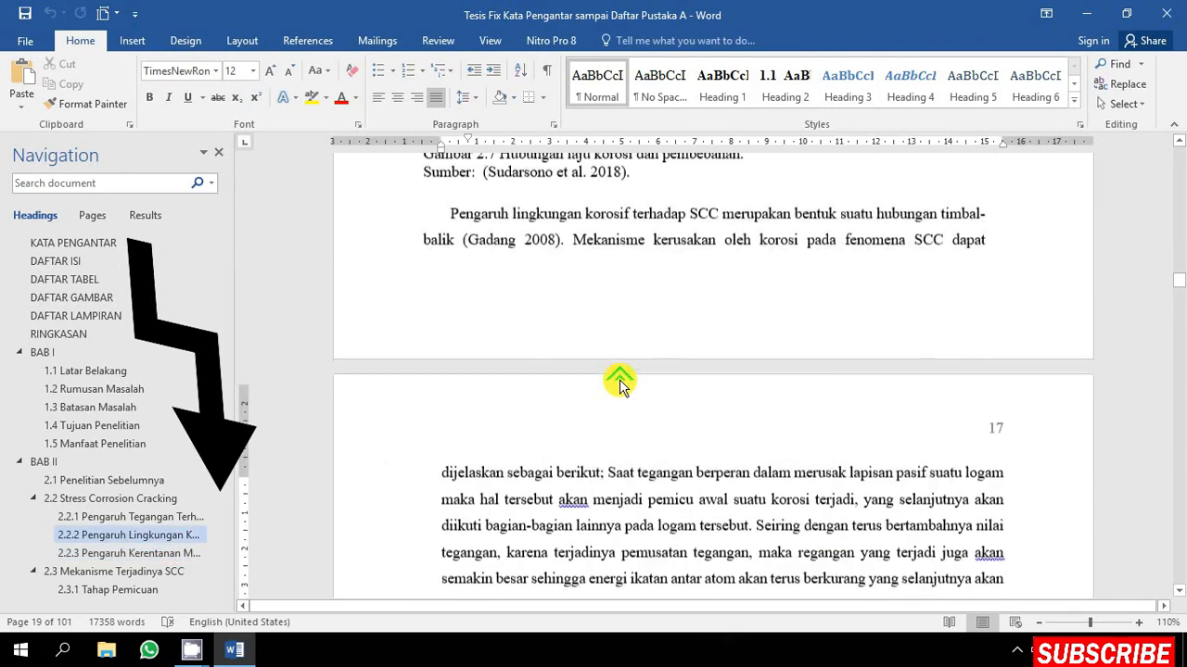
scroll(620, 381, "up", 10)
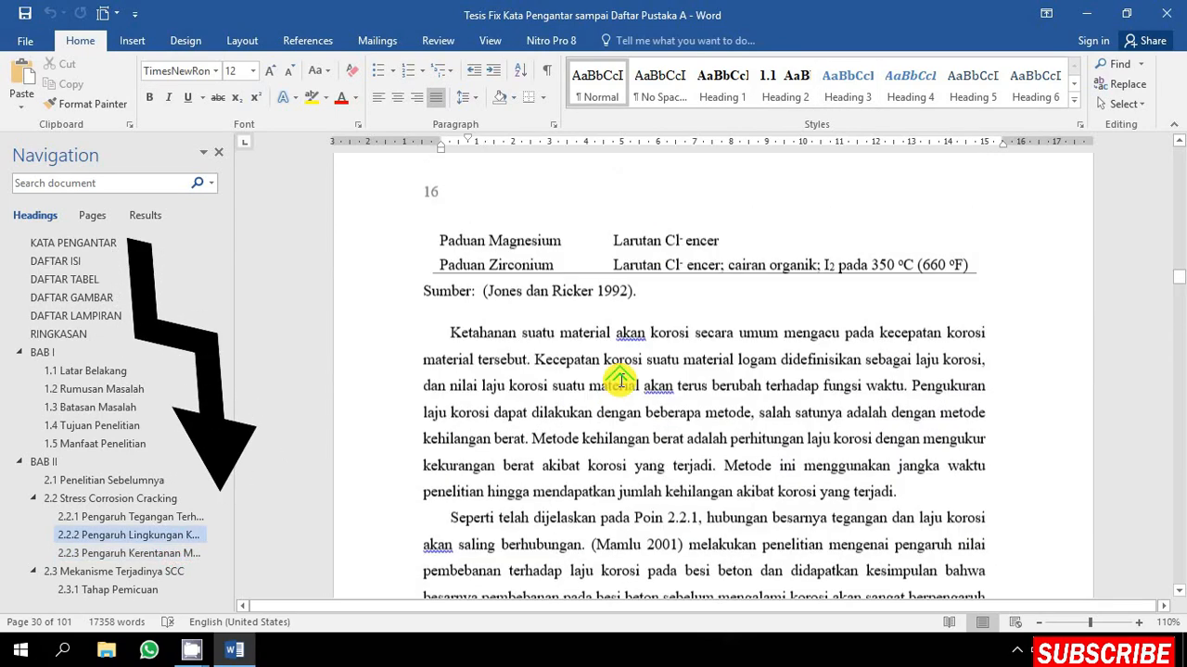
scroll(621, 381, "down", 20)
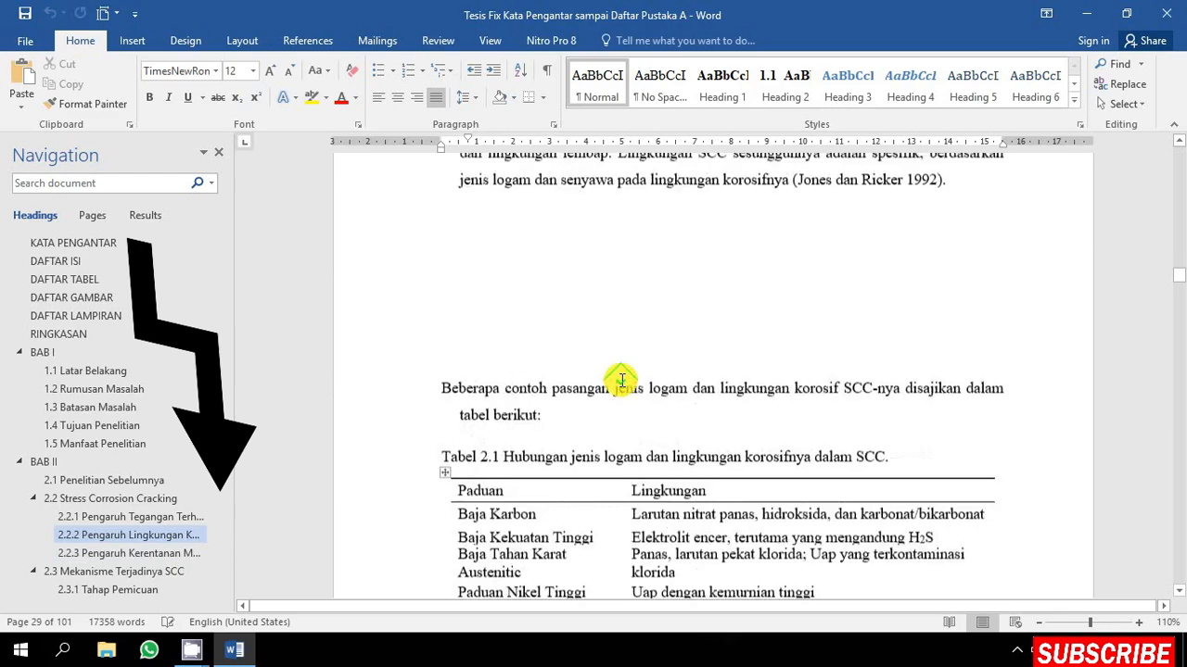
scroll(630, 384, "down", 20)
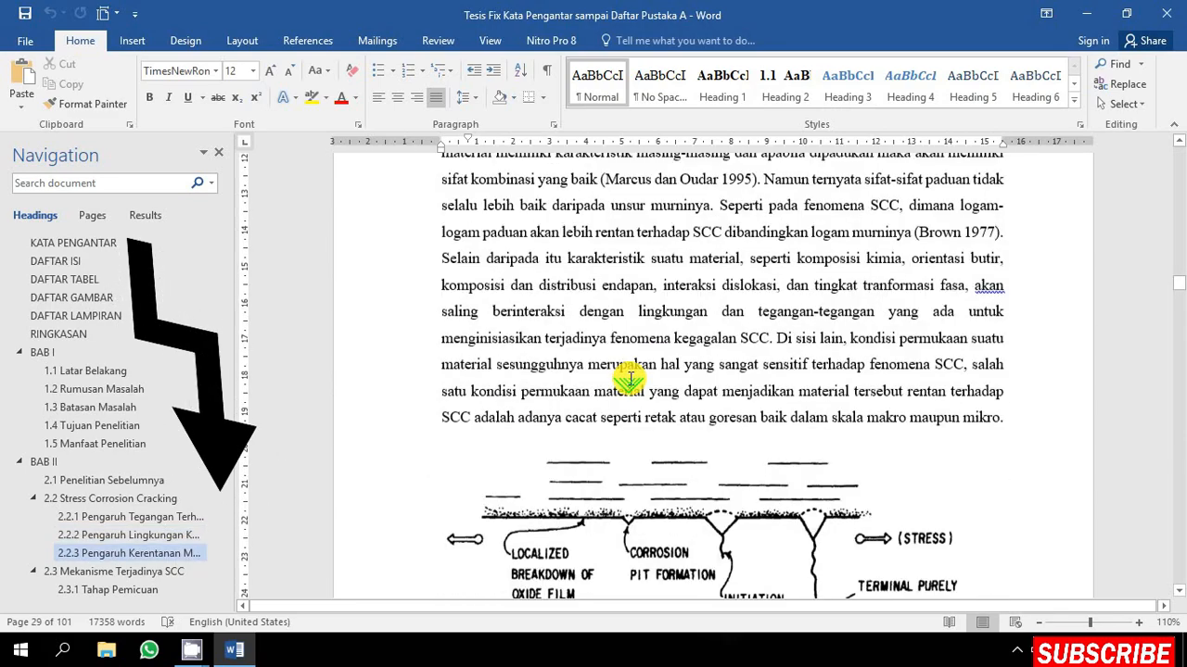
scroll(630, 380, "down", 20)
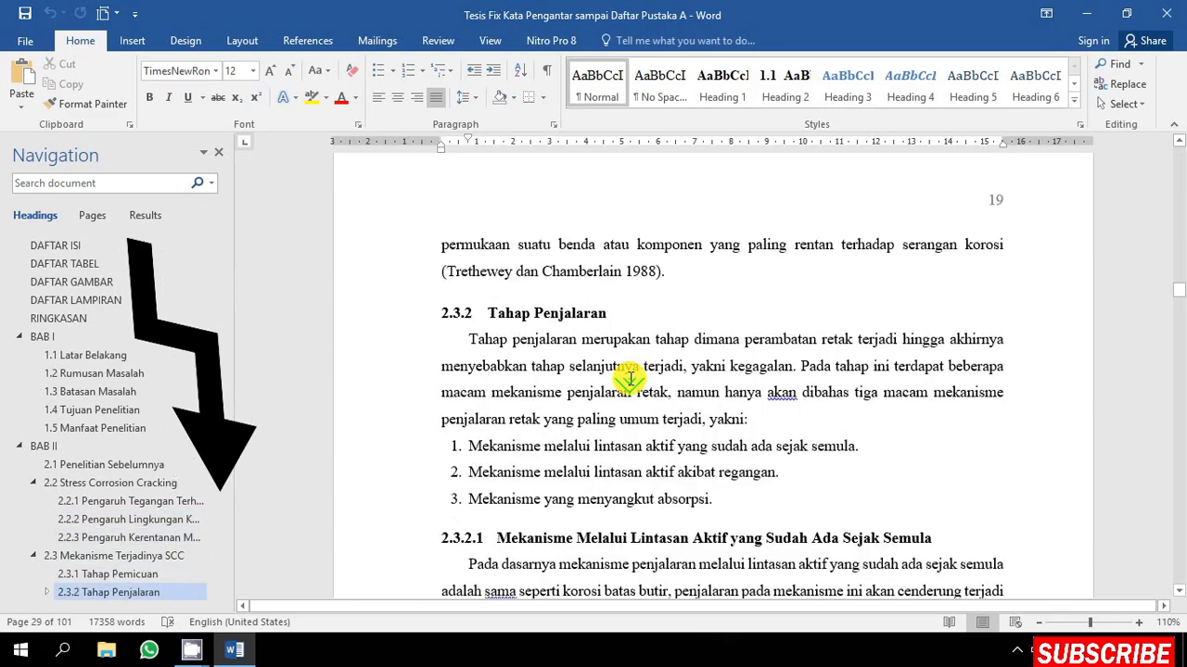
scroll(629, 379, "down", 5)
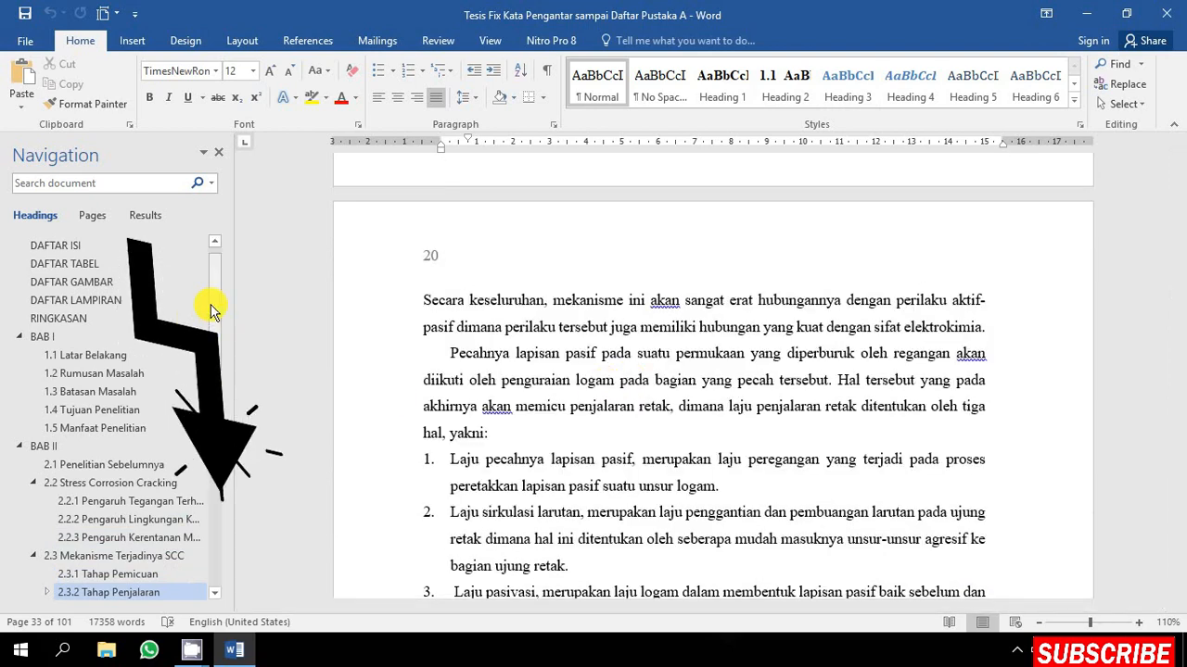
scroll(211, 296, "up", 1)
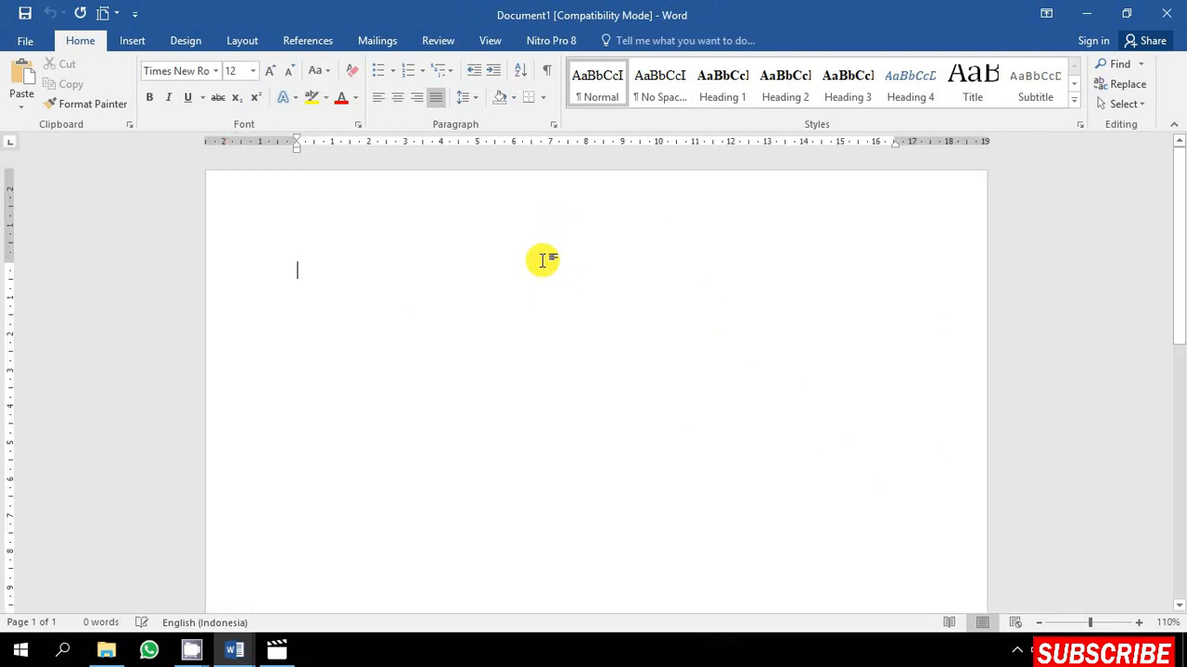
- Show the Navigation pane in the blank document
left_click(487, 41)
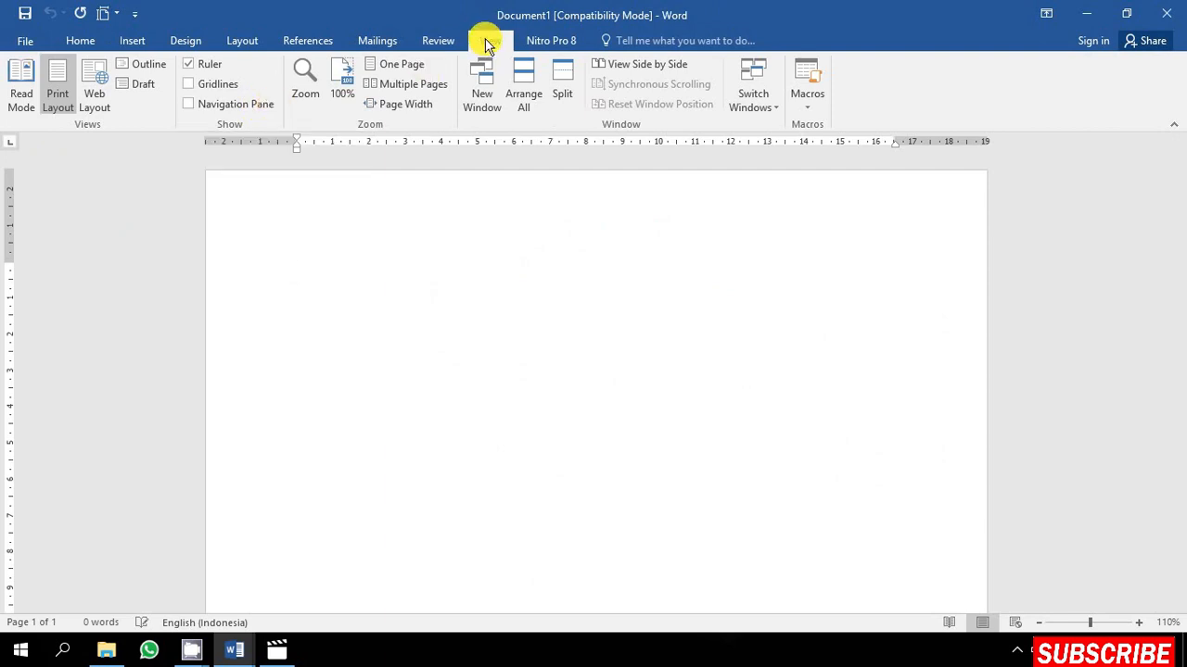
left_click(258, 108)
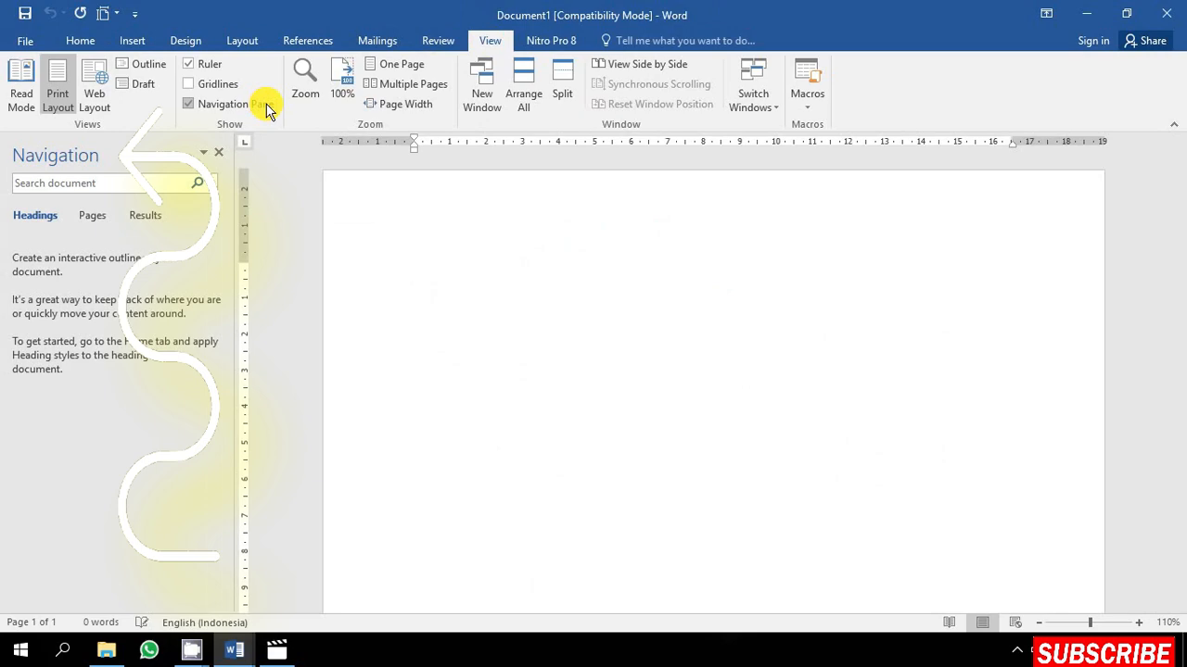
- Review the formatting settings of the Heading 1, Heading 2 and Heading 3 styles
left_click(79, 38)
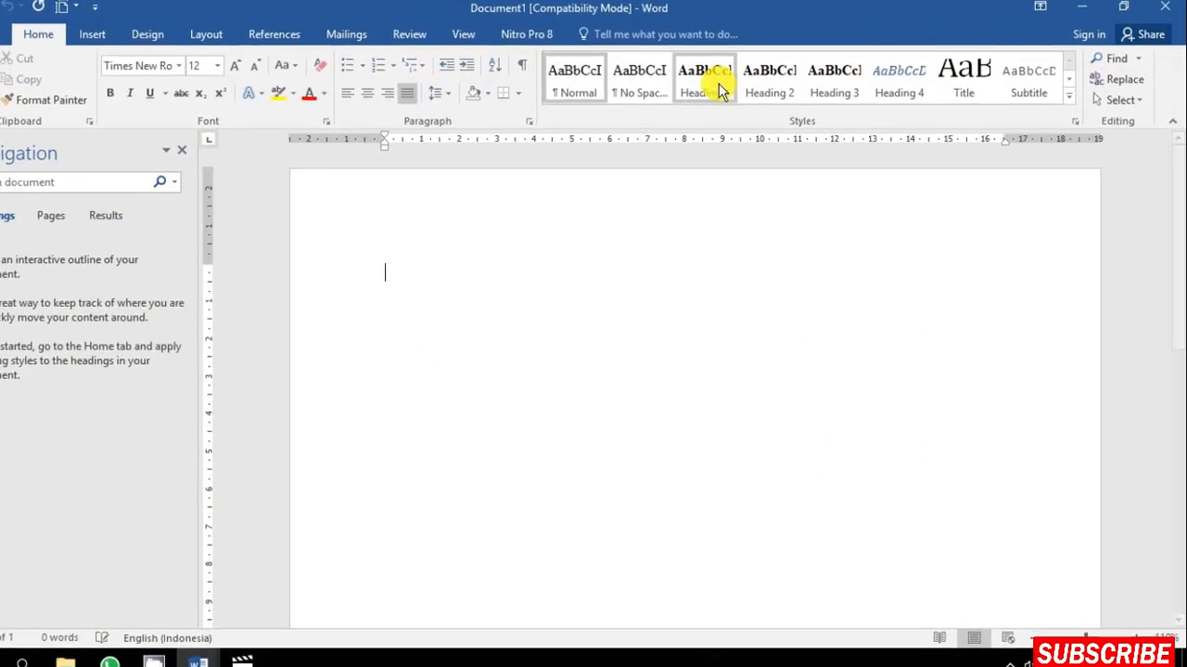
right_click(719, 88)
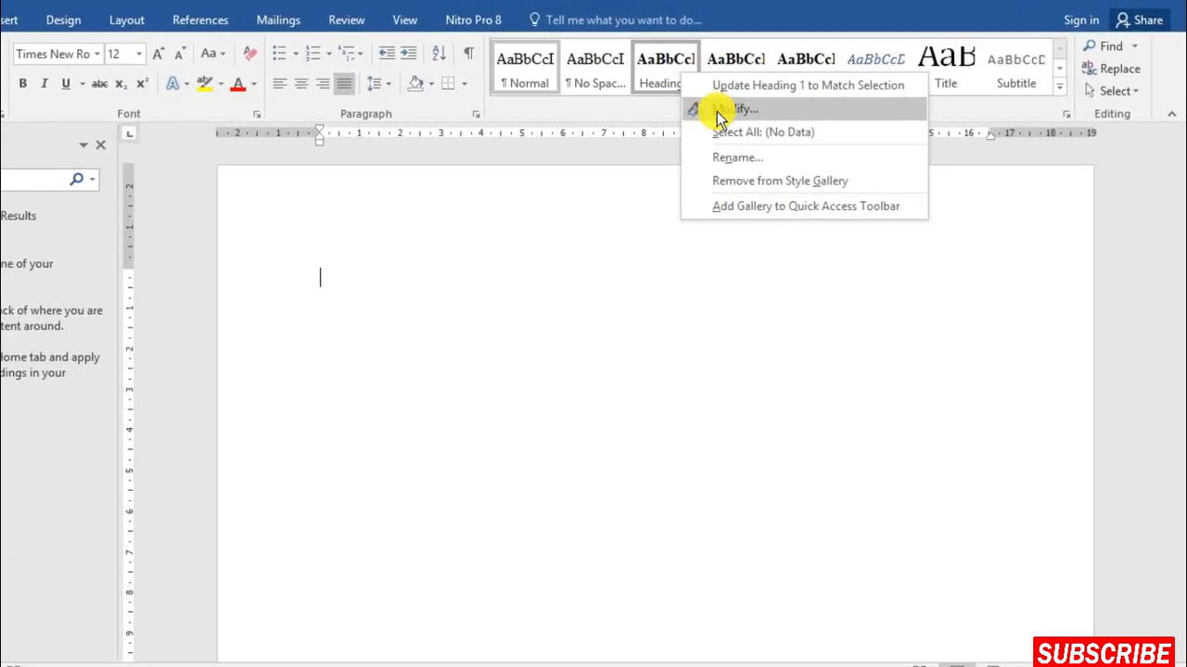
left_click(733, 109)
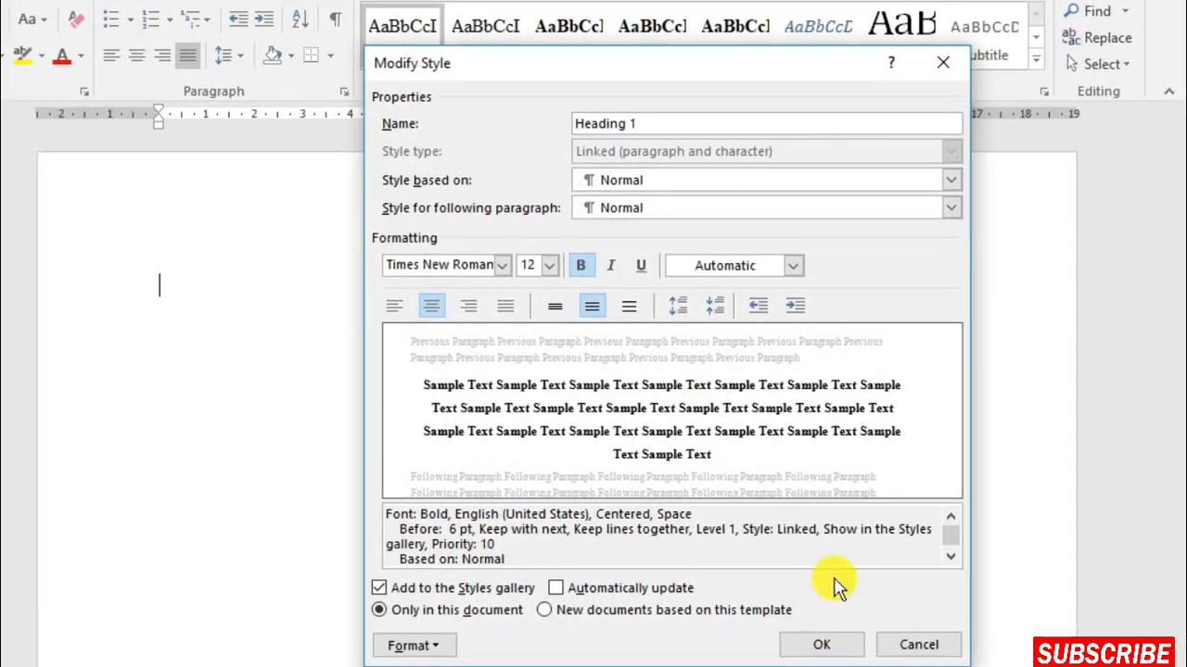
left_click(832, 642)
right_click(671, 49)
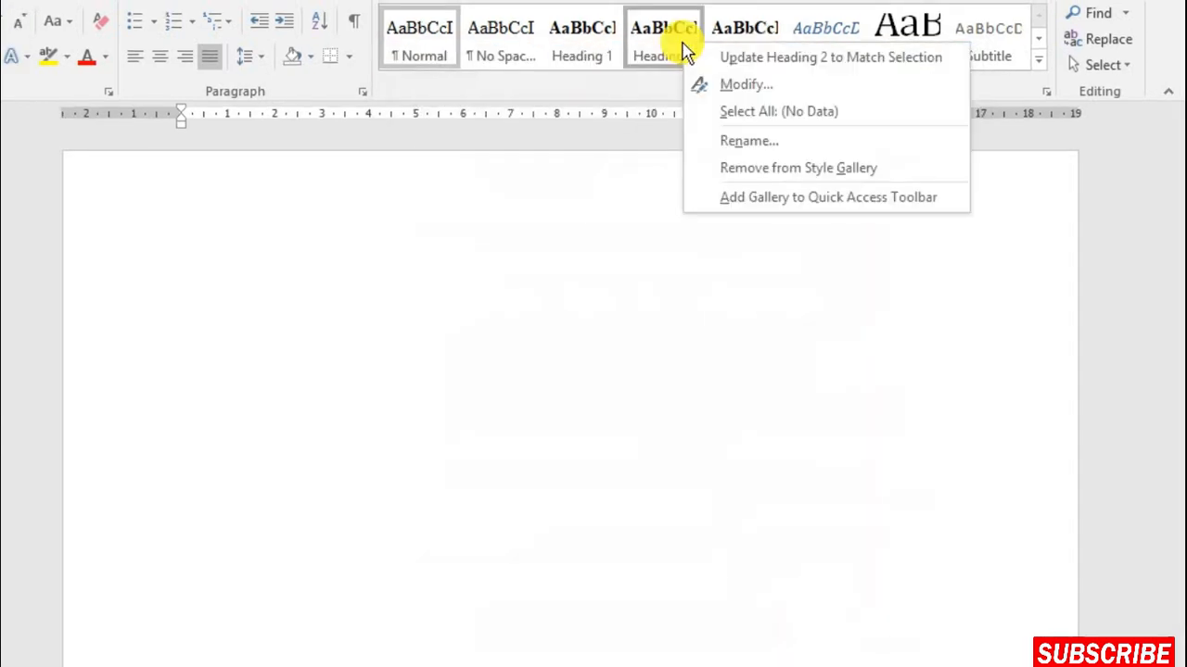
left_click(728, 84)
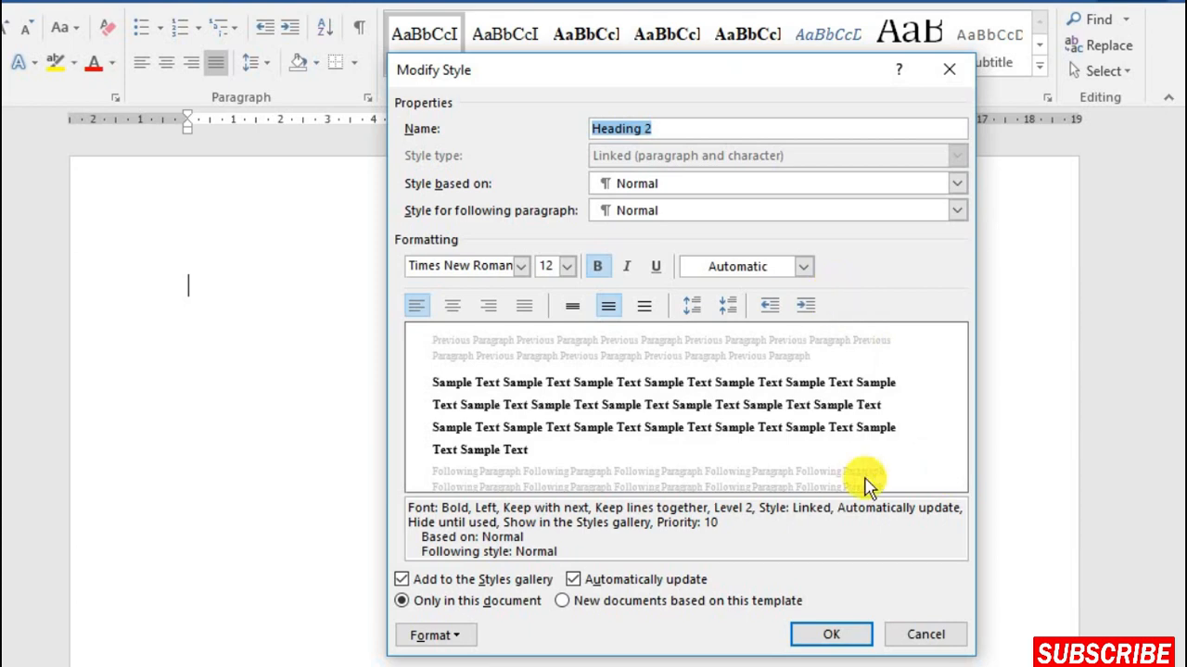
left_click(834, 634)
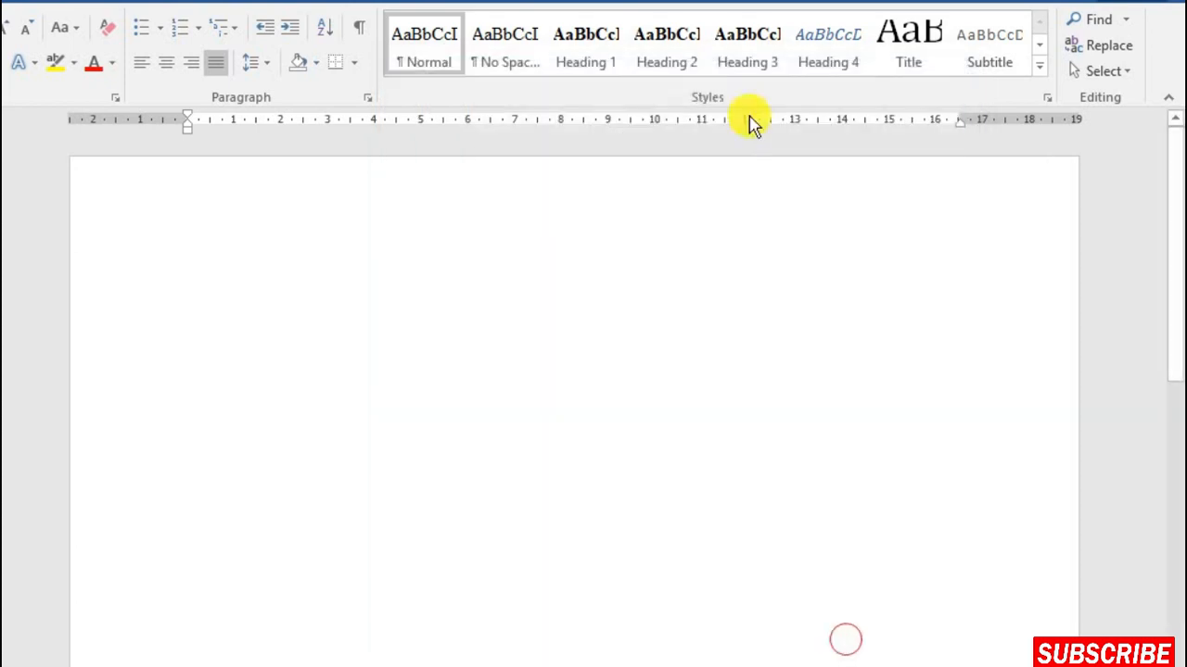
right_click(749, 56)
left_click(807, 102)
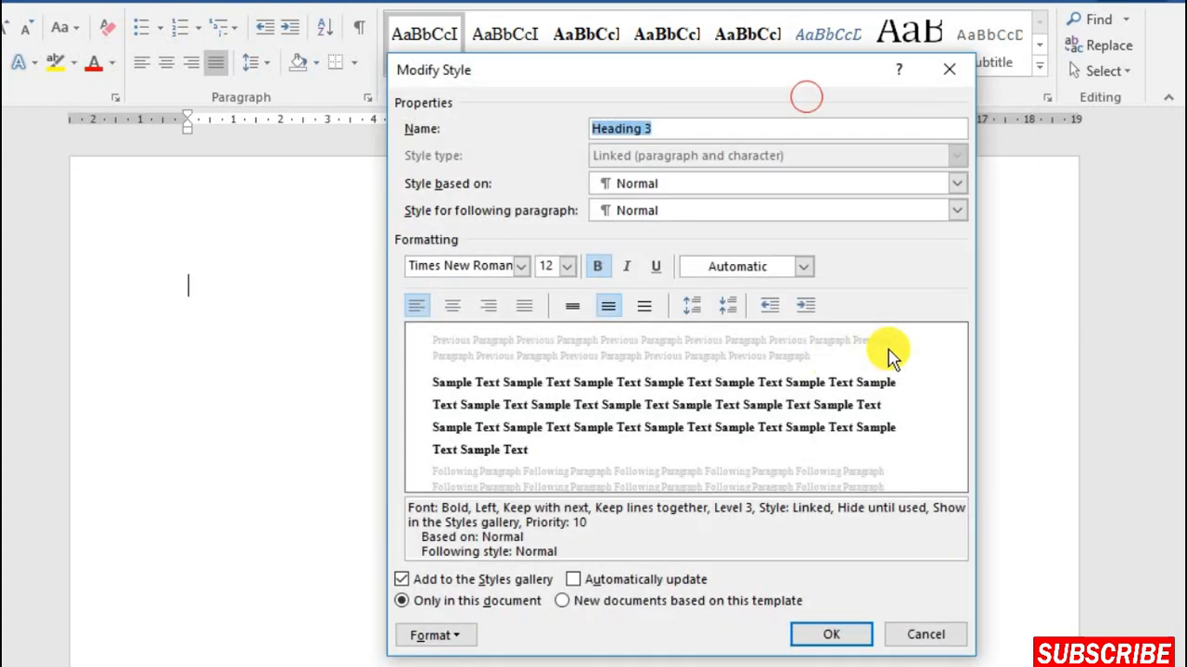
left_click(856, 638)
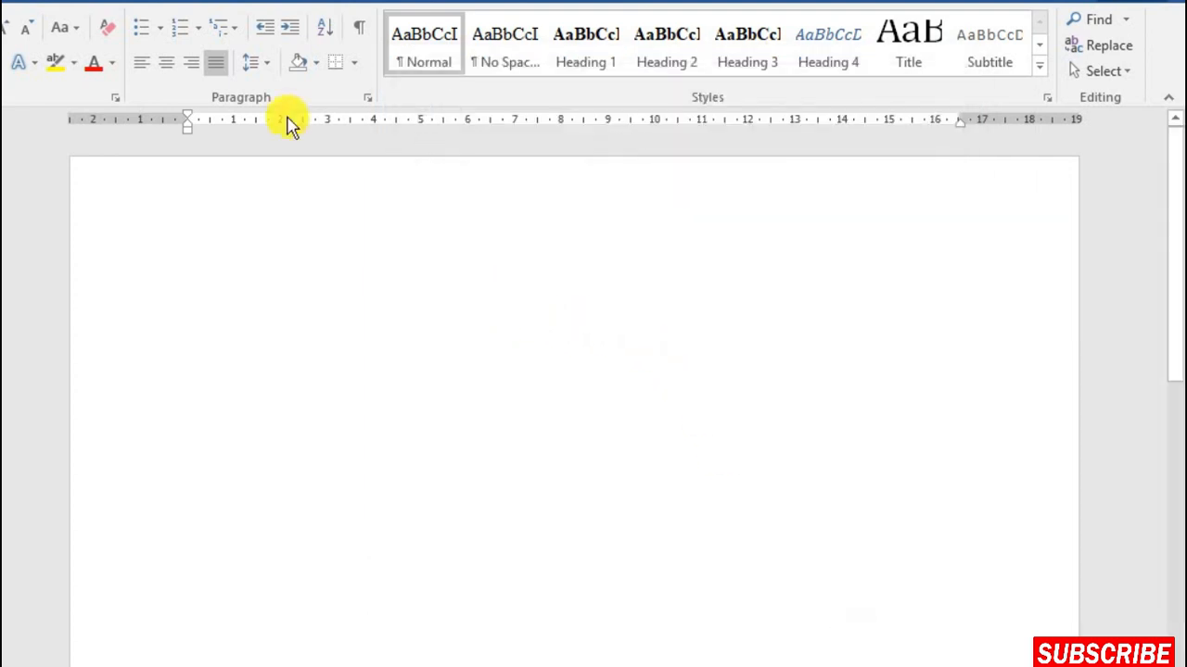
- Start defining a new multilevel list with its full options shown, and set the level 1 number format to "BAB 1" without the parenthesis
left_click(240, 29)
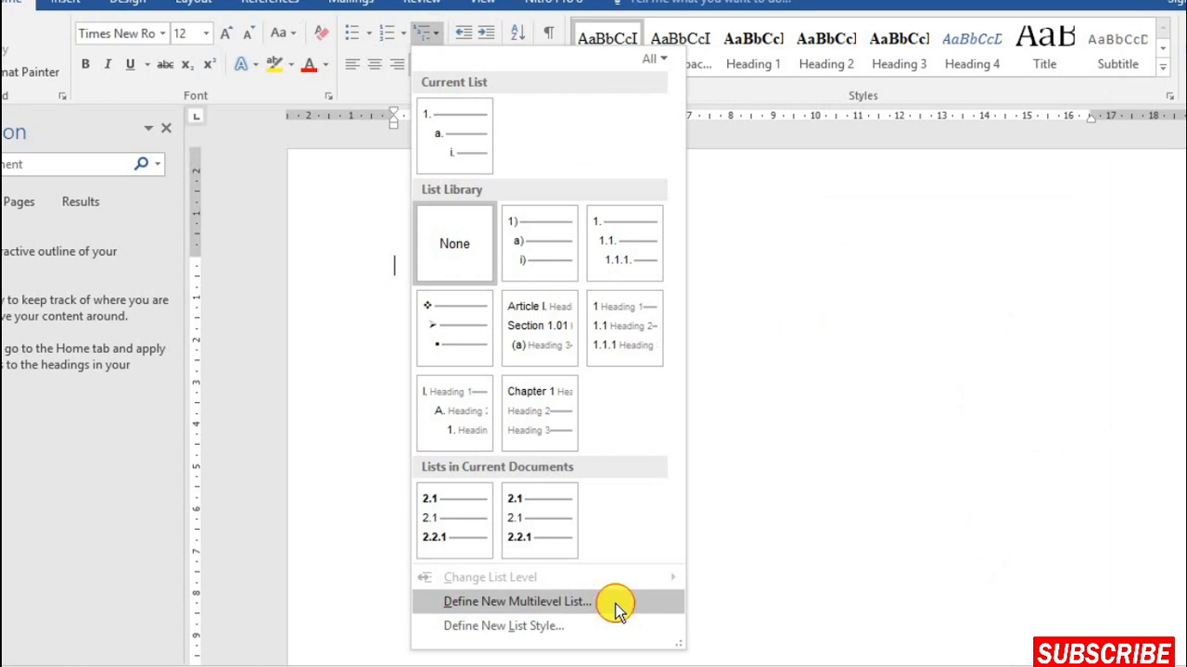
left_click(519, 602)
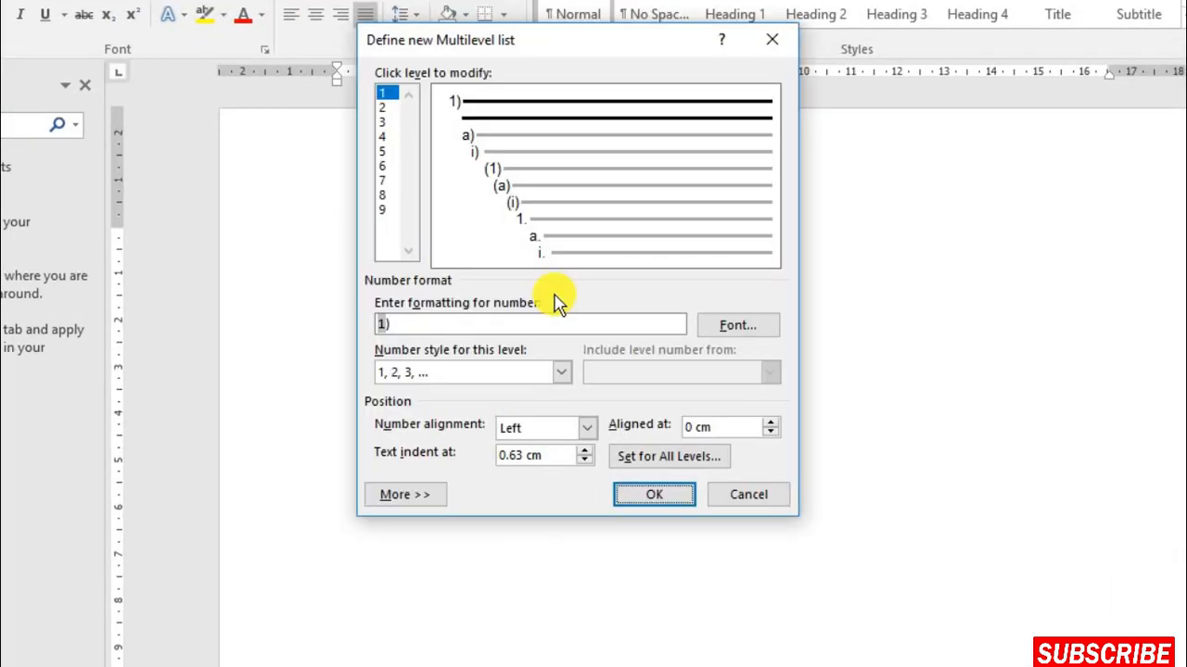
left_click(396, 495)
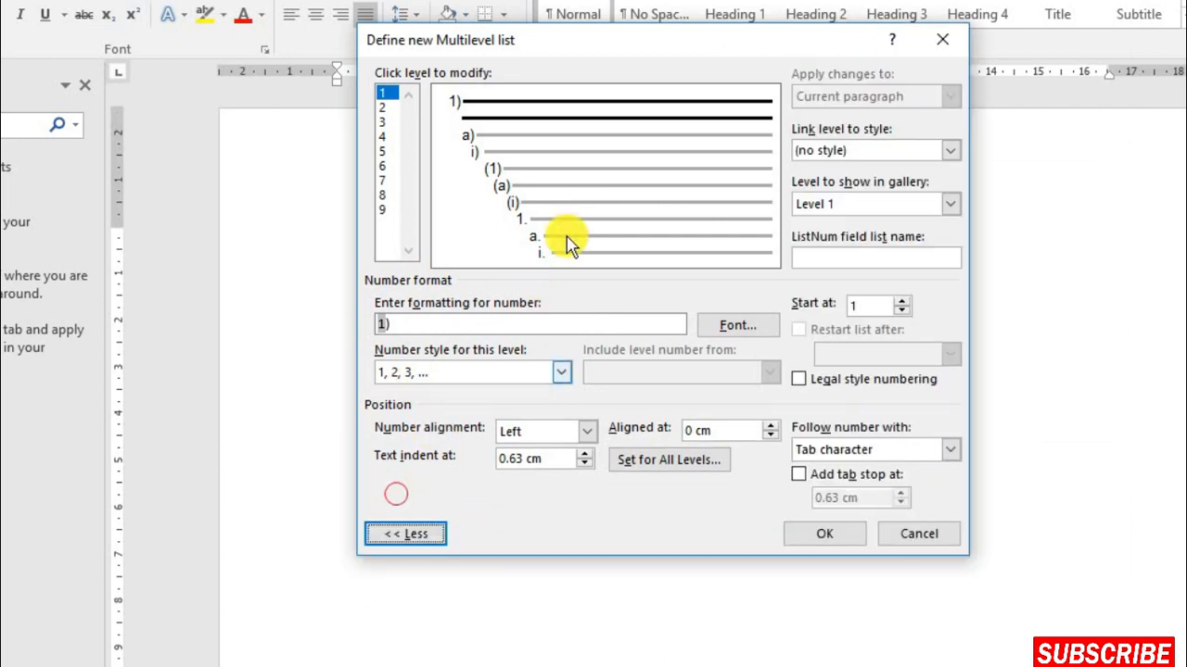
left_click(438, 324)
key("BackSpace")
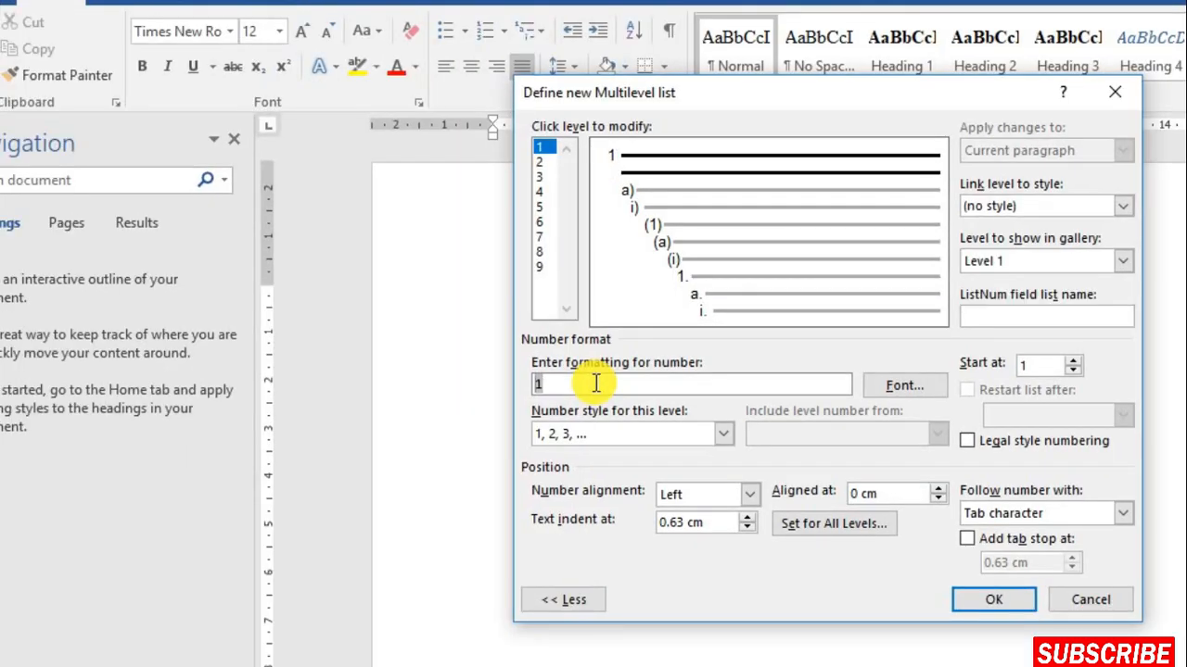
type("BAB")
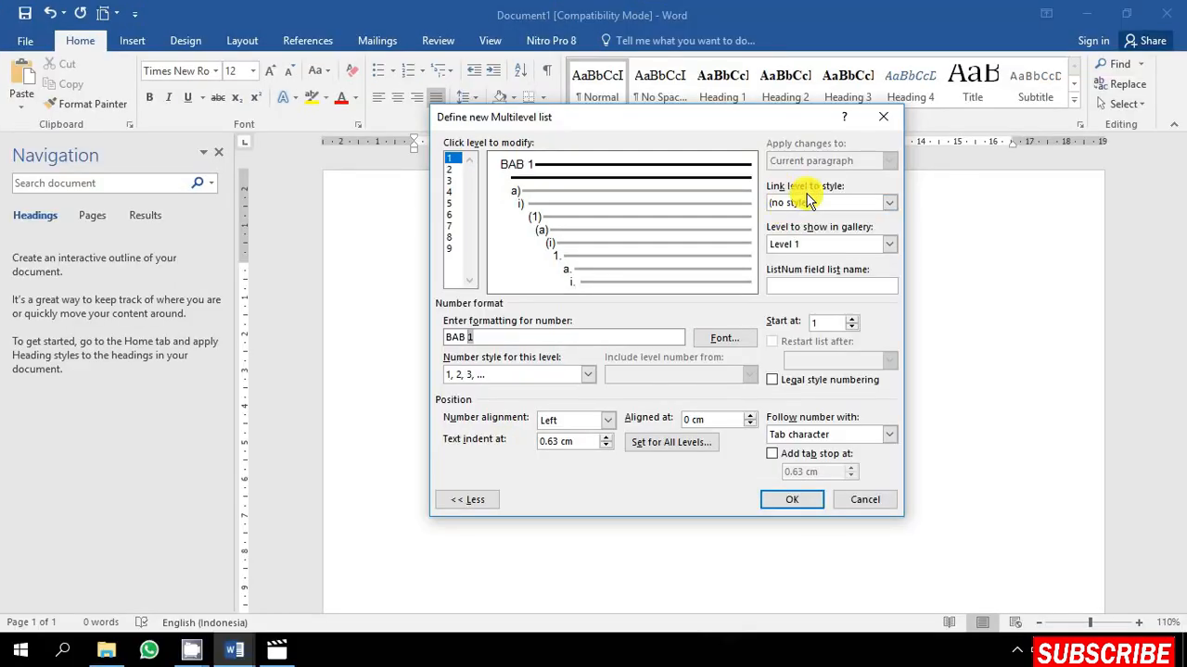
- Link list level 1 to the Heading 1 style and set its text indent to 0
left_click(885, 203)
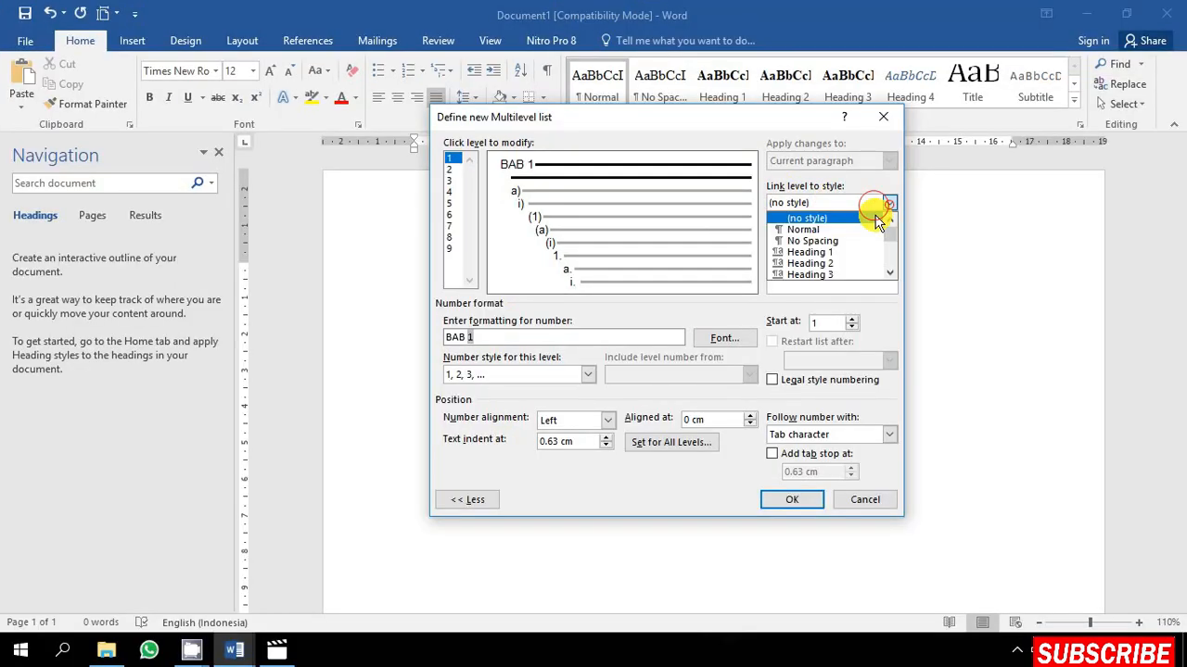
left_click(866, 253)
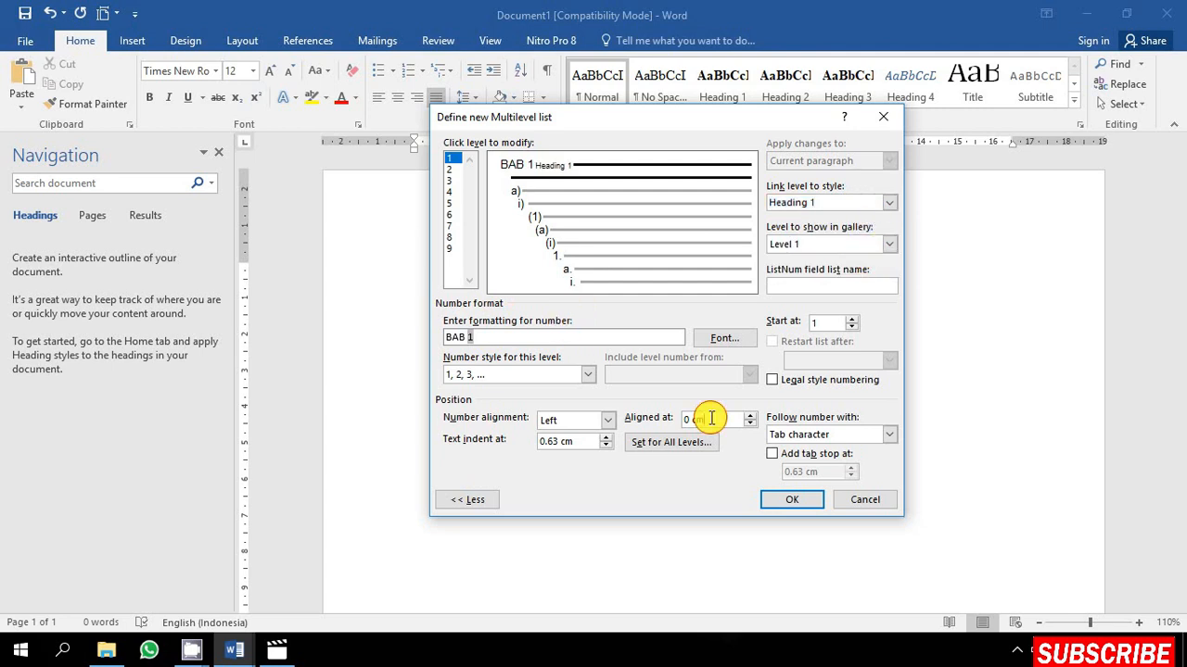
left_click_drag(577, 441, 471, 450)
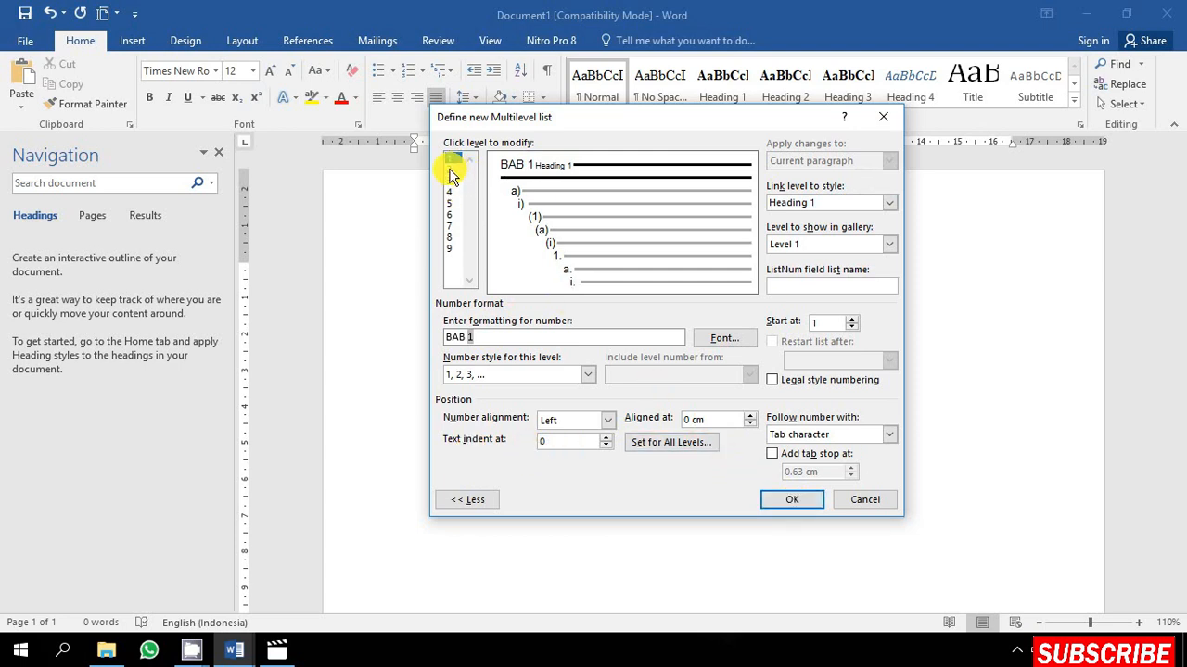
- Link list level 2 to the Heading 2 style and set its level to show in the gallery to Level 2
left_click(450, 171)
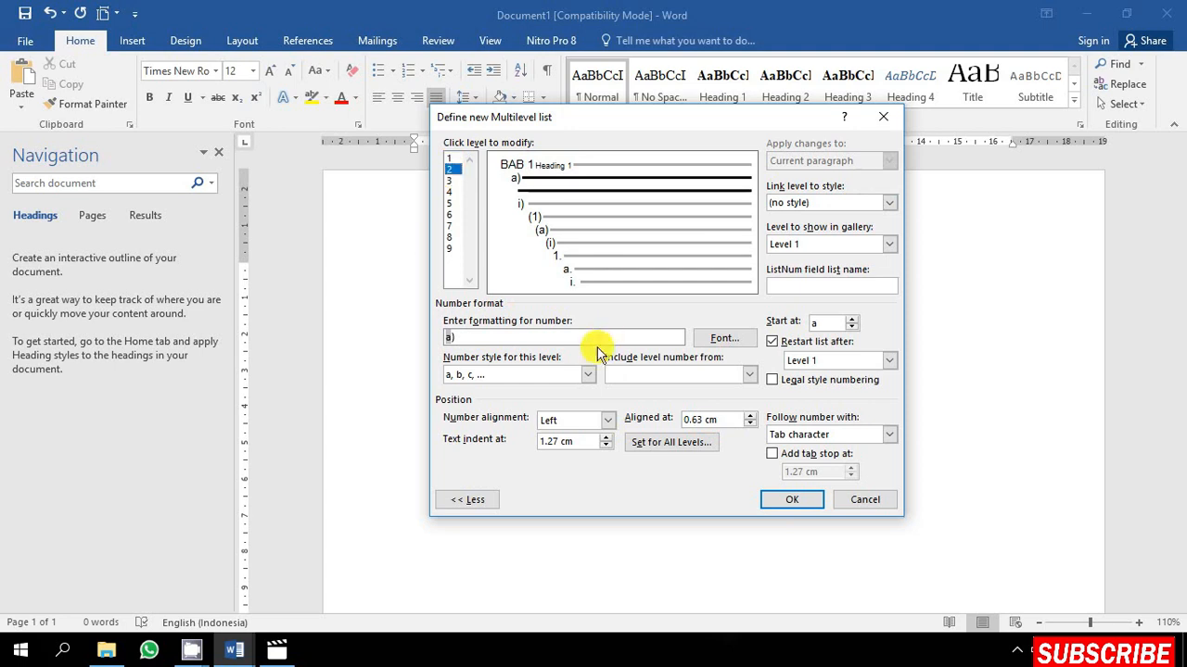
left_click(890, 206)
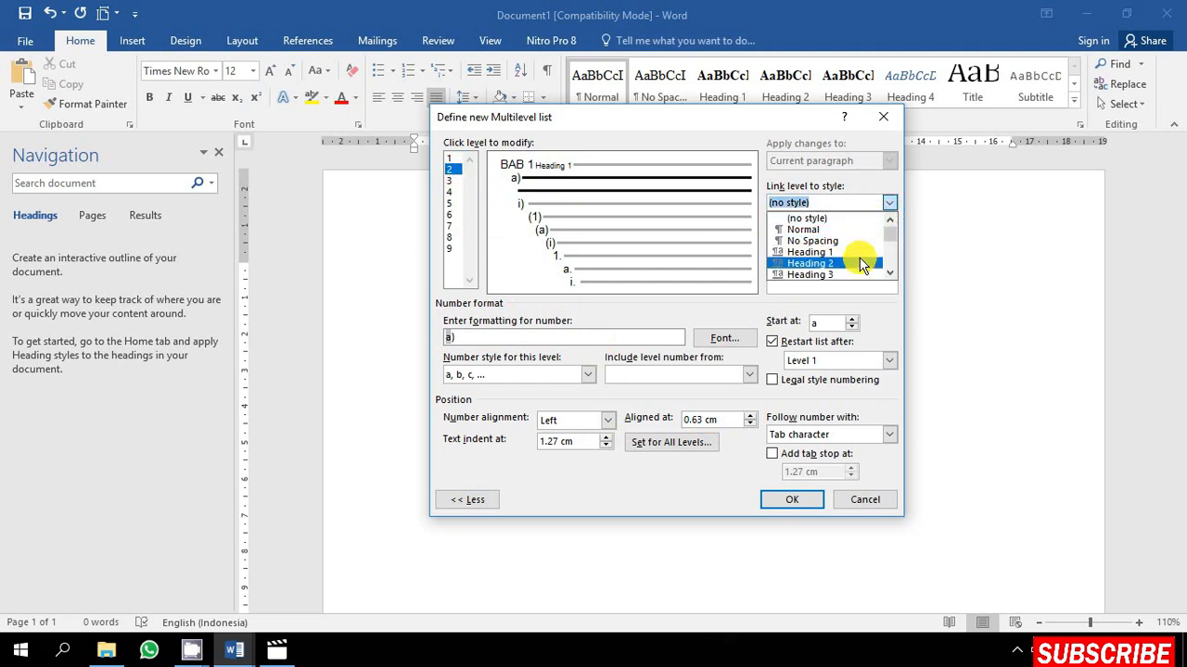
left_click(860, 263)
left_click(888, 245)
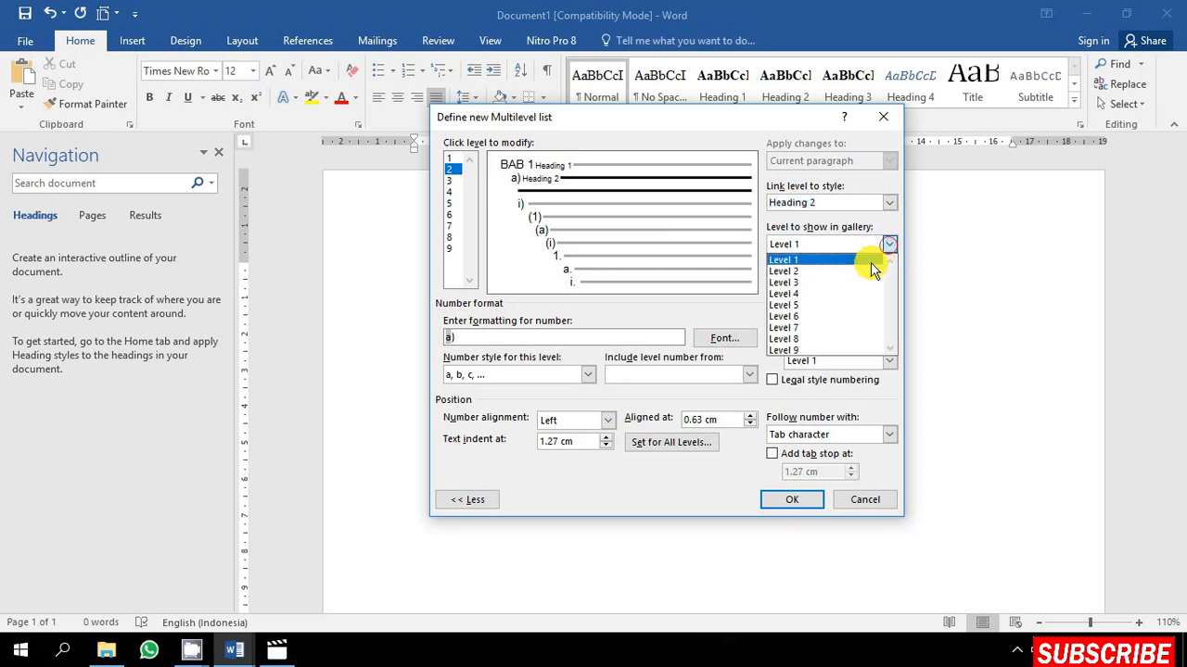
left_click(868, 270)
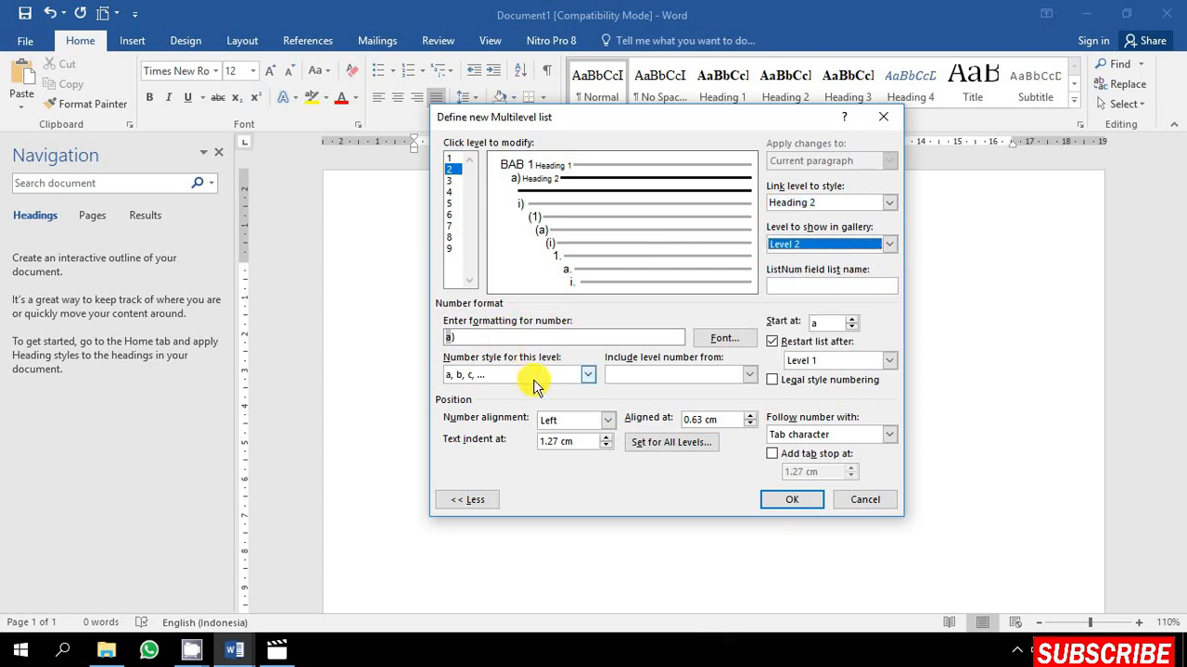
- Set the level 2 number style to 1, 2, 3, … and remove the closing parenthesis from its number format
left_click(587, 375)
left_click(568, 398)
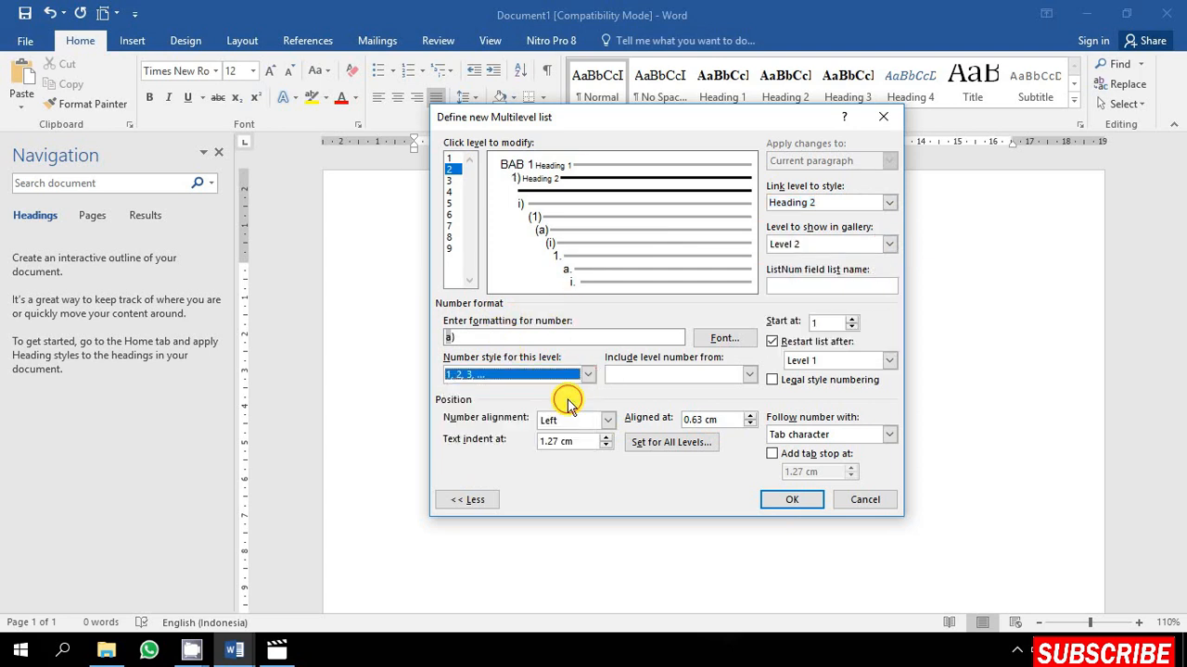
left_click(487, 342)
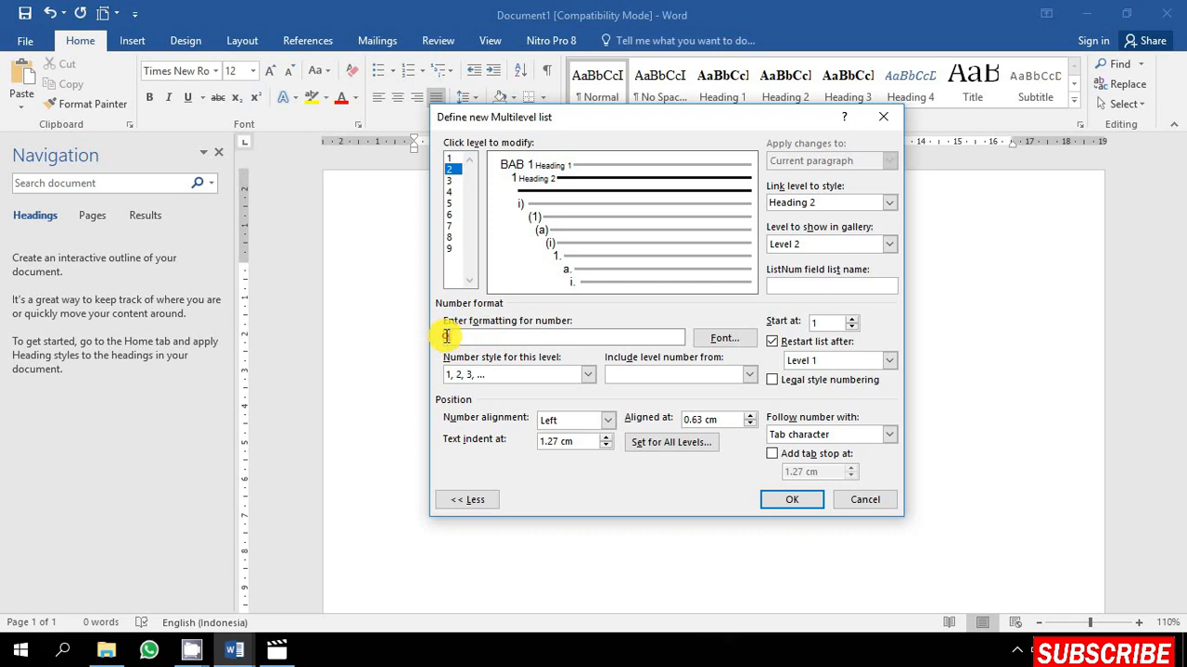
- Include the level 1 number in level 2 as "1.1", and position it aligned at 0, with text indent 0.75 and a following space
left_click(748, 374)
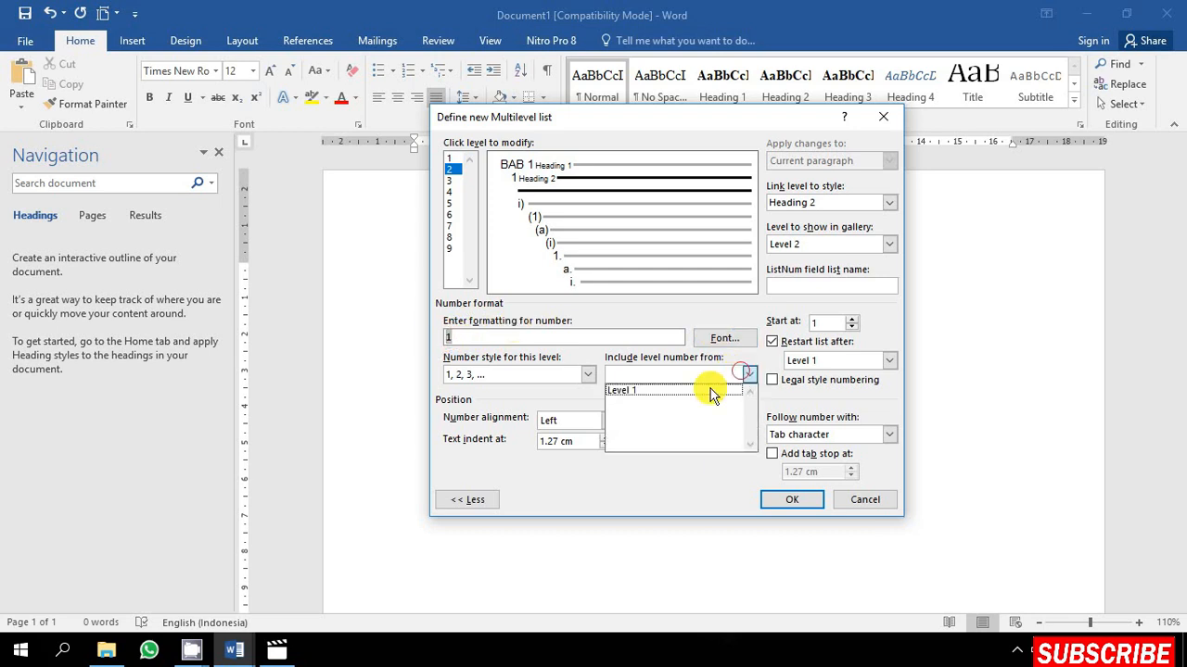
left_click(704, 391)
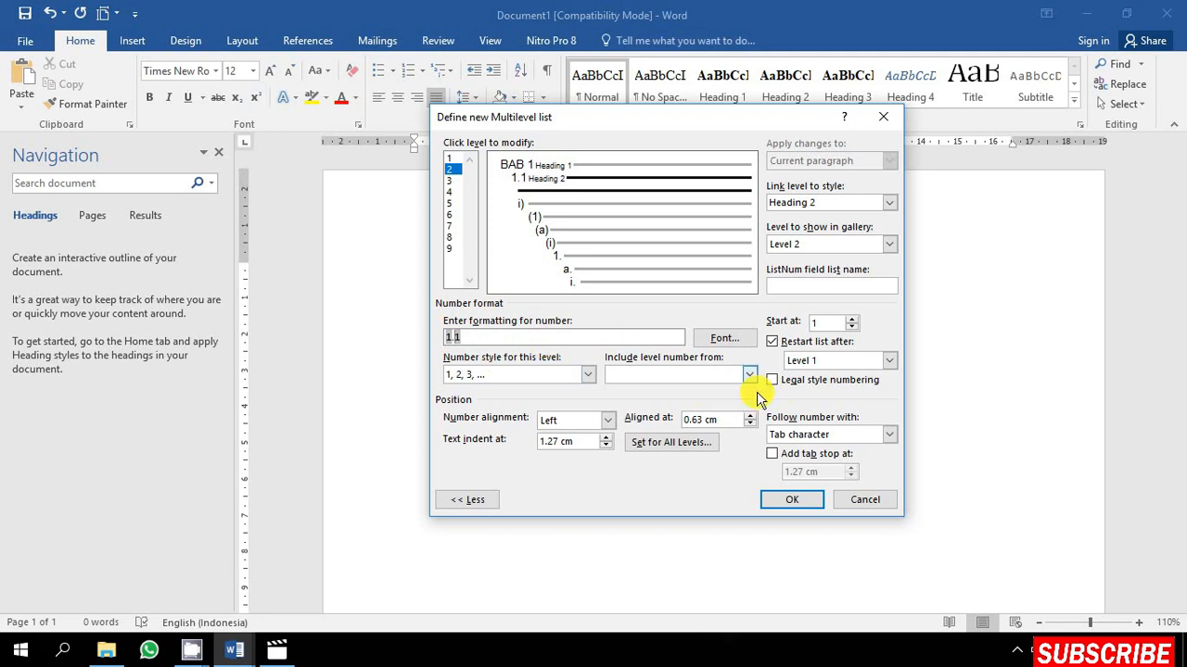
left_click_drag(716, 420, 654, 422)
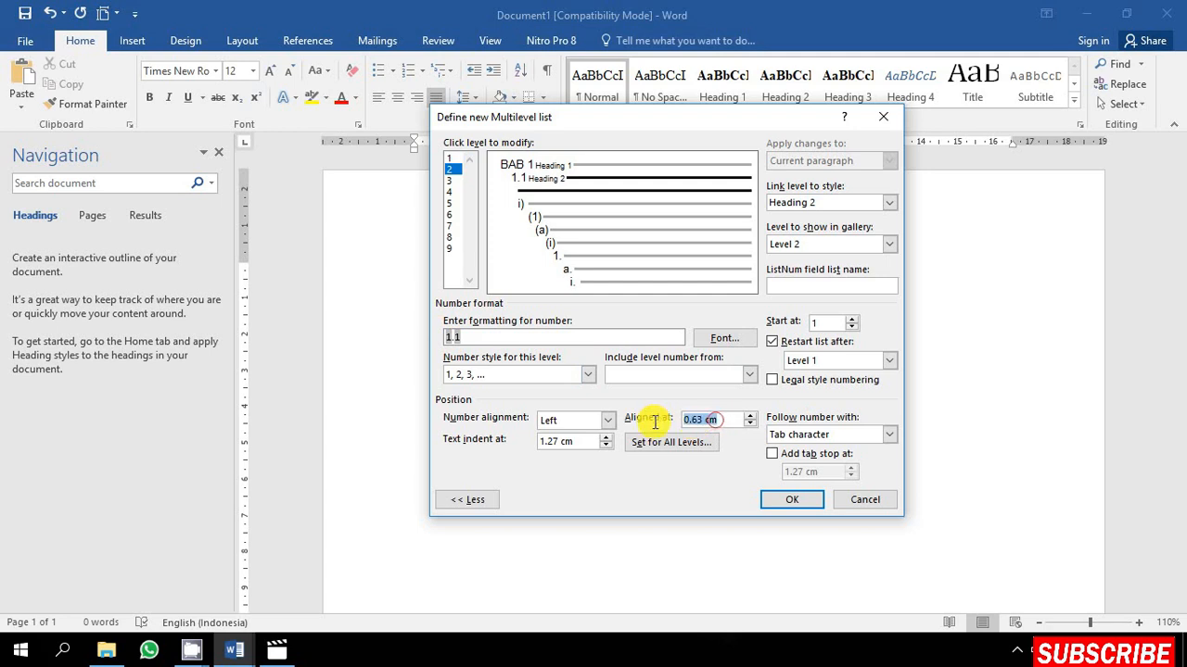
type("0")
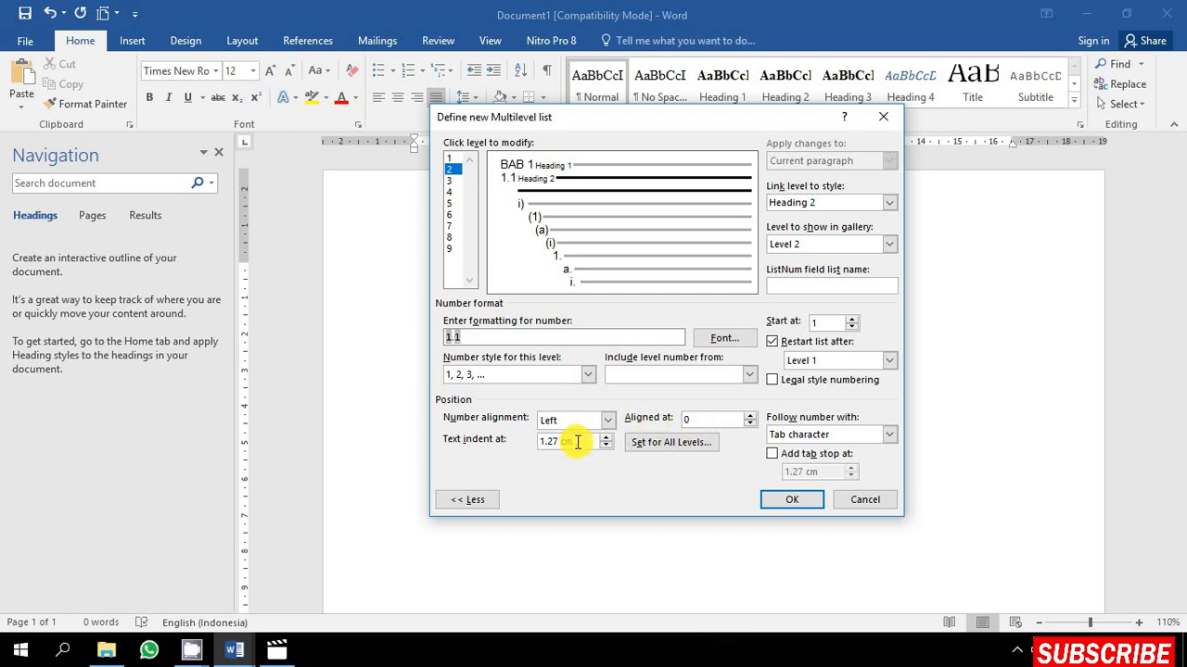
left_click_drag(576, 442, 487, 448)
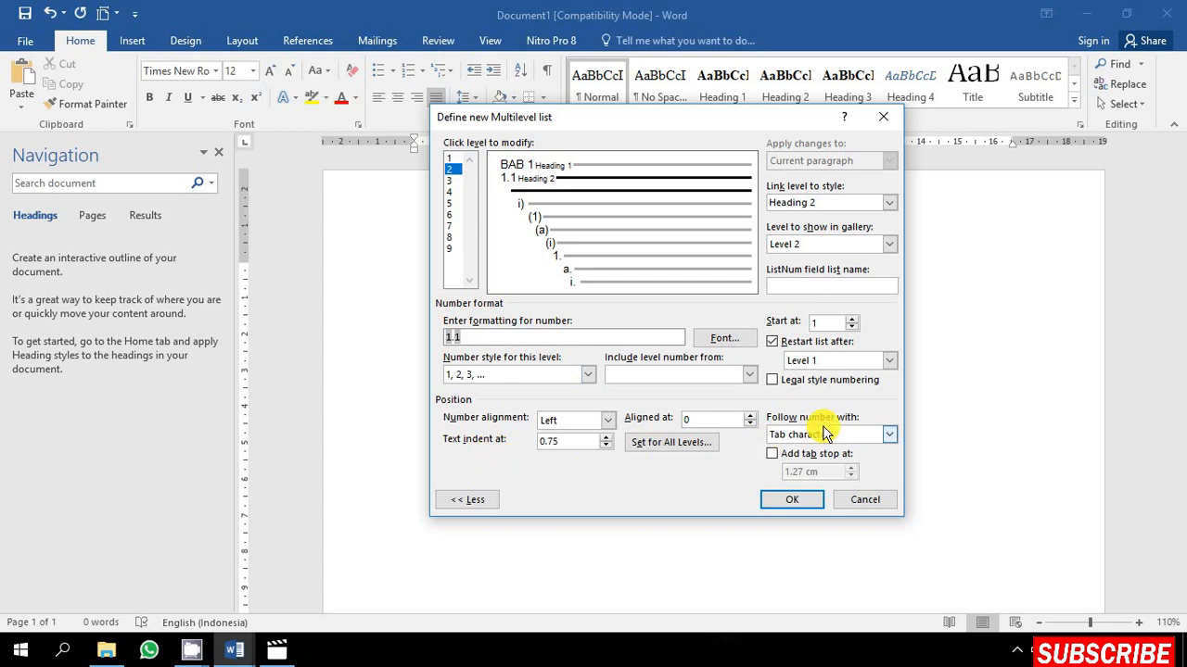
left_click(866, 435)
left_click(862, 458)
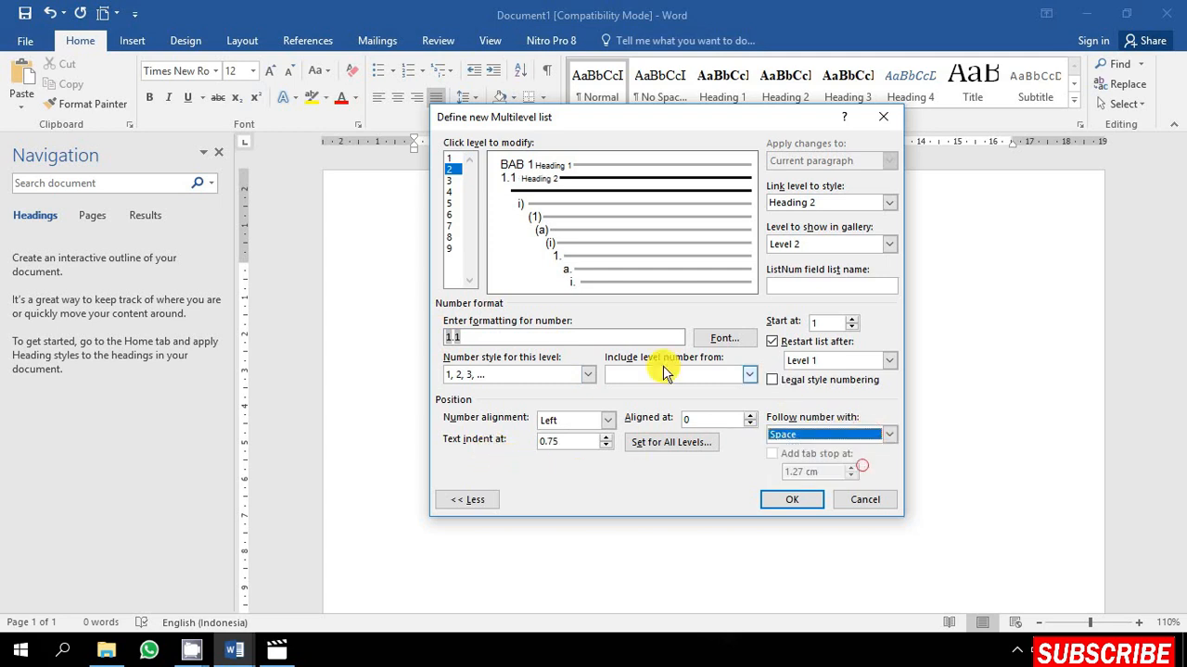
- Link list level 3 to the Heading 3 style and set its level to show in the gallery to Level 3
left_click(450, 181)
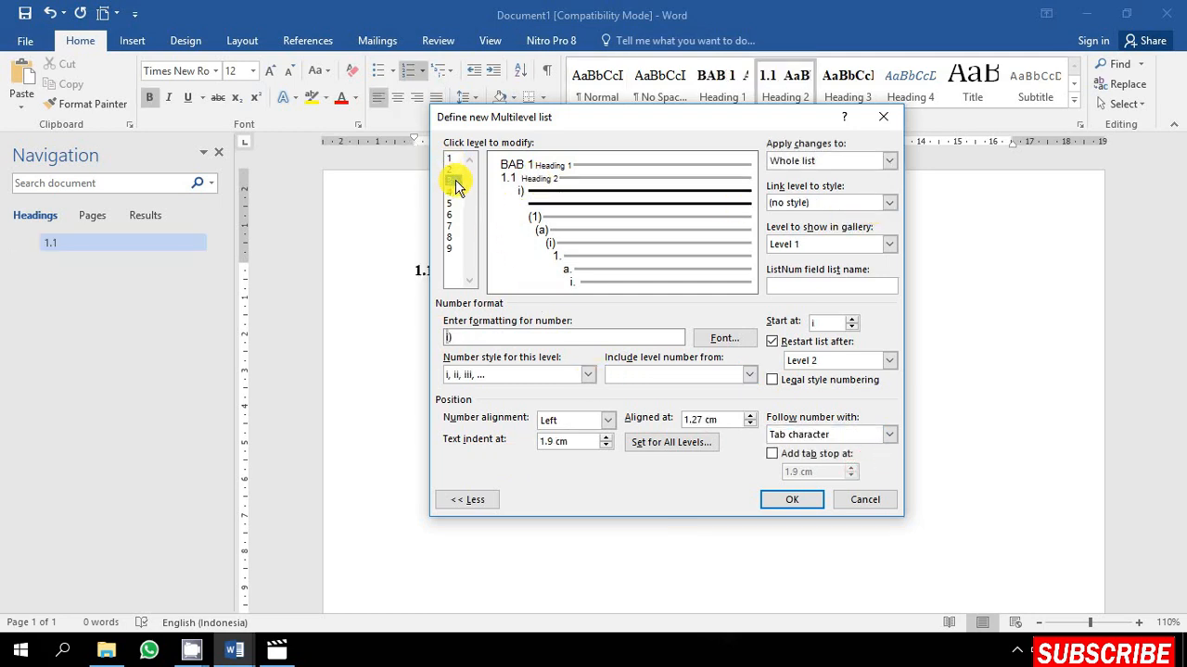
left_click(887, 203)
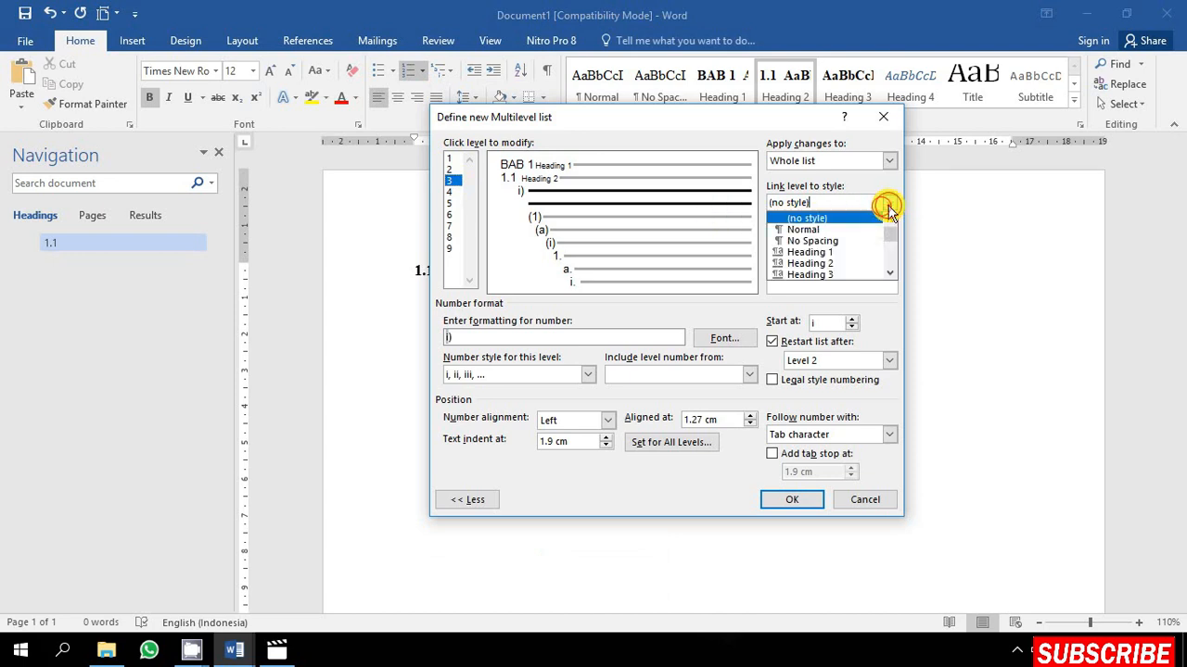
left_click(857, 270)
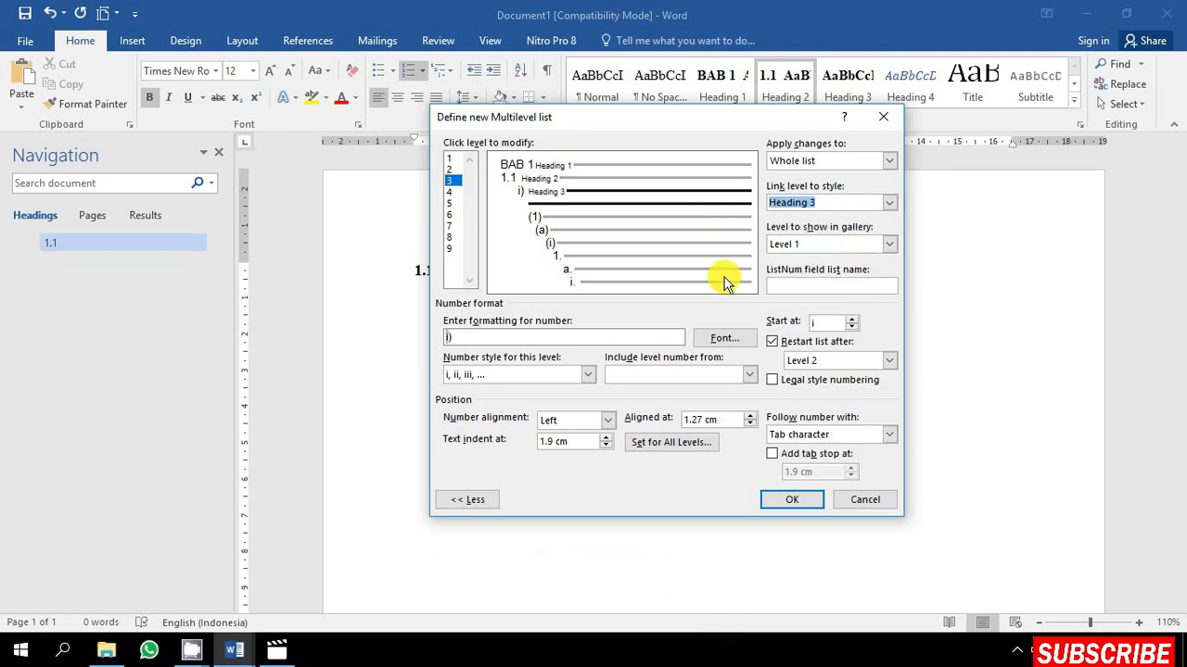
left_click(889, 245)
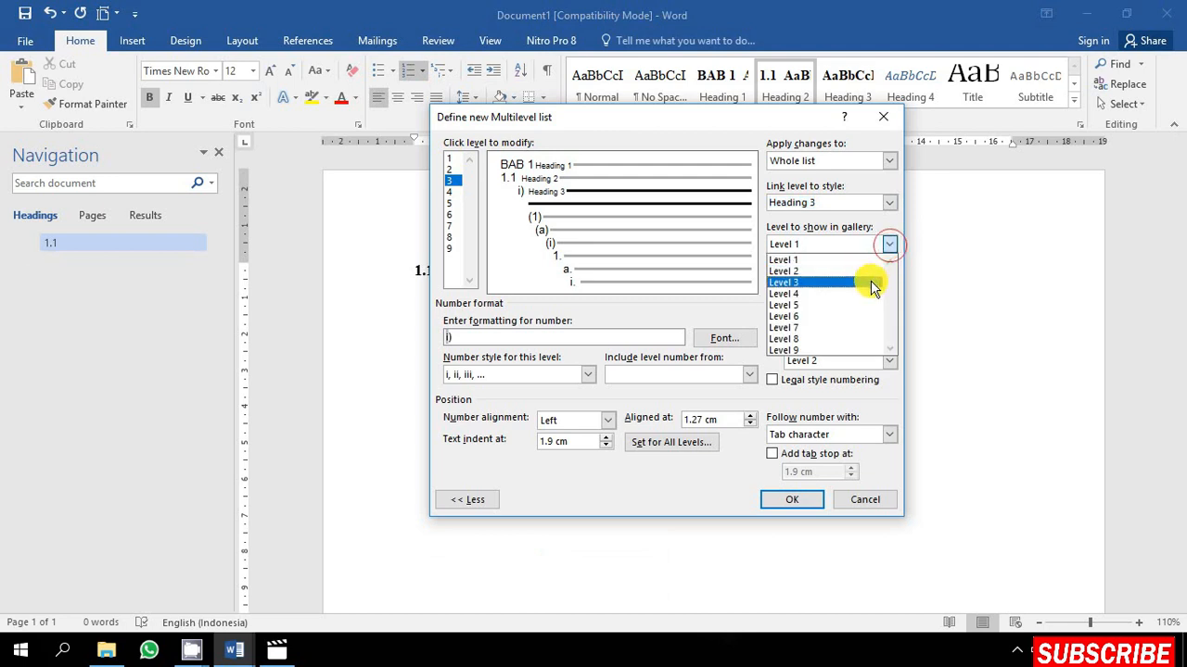
left_click(872, 282)
- Set the level 3 number style to 1, 2, 3, … without parenthesis and include the level 1 and level 2 numbers, formatted as "1.1.1"
left_click(567, 373)
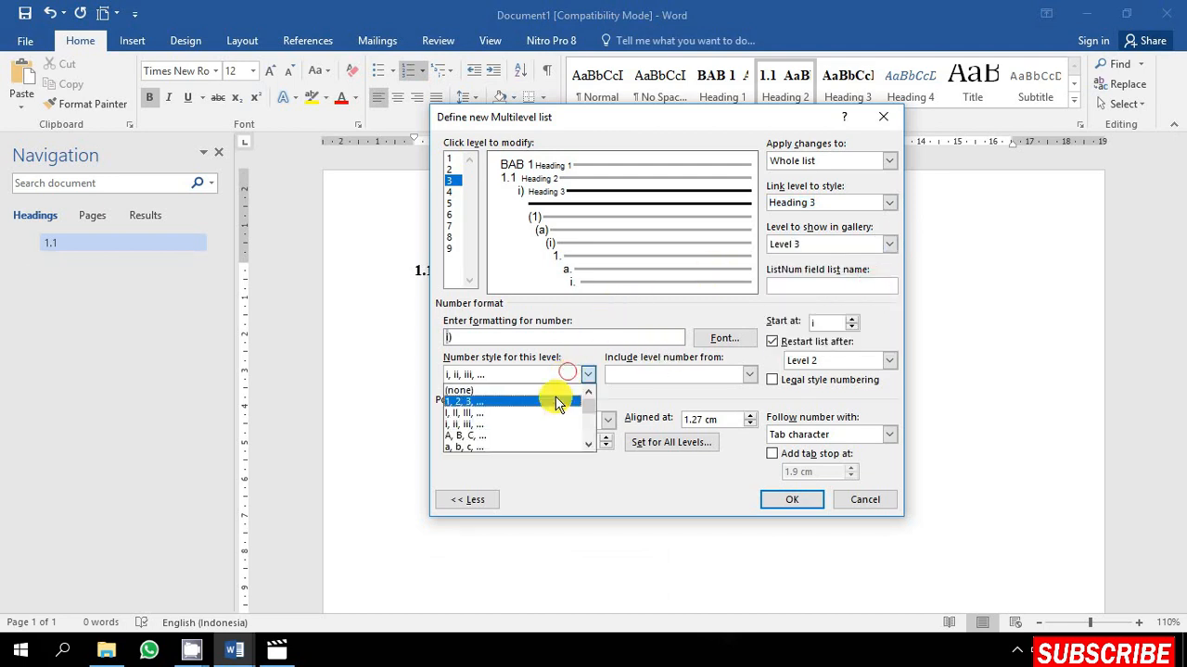
left_click(555, 404)
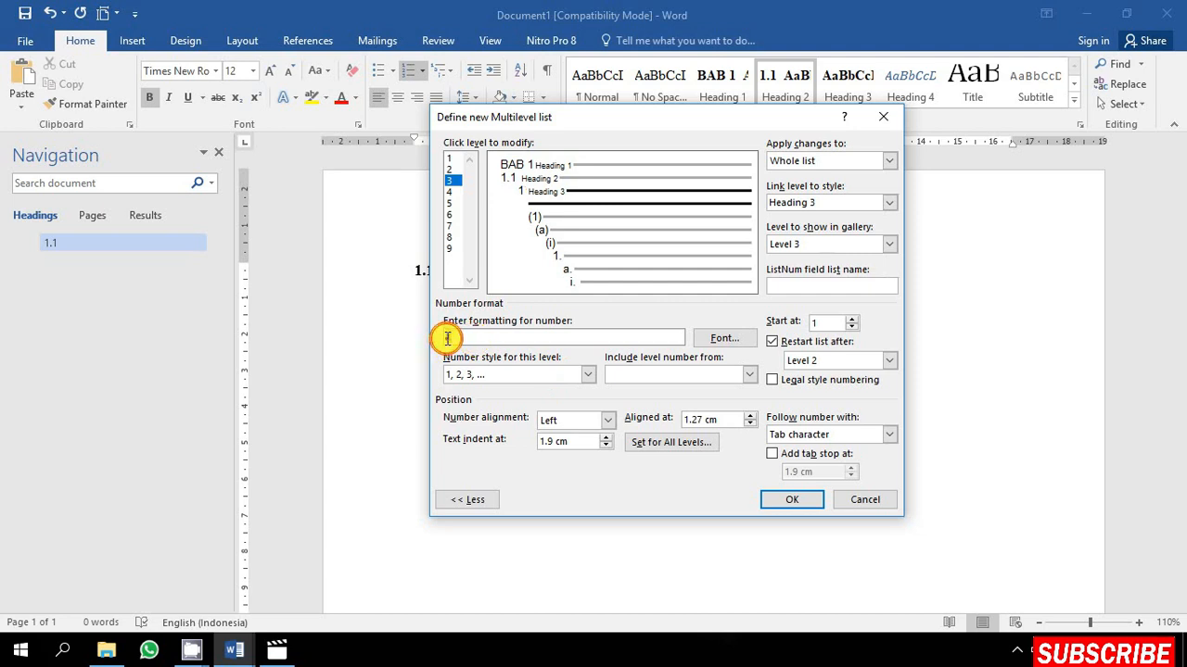
left_click(447, 338)
left_click(748, 374)
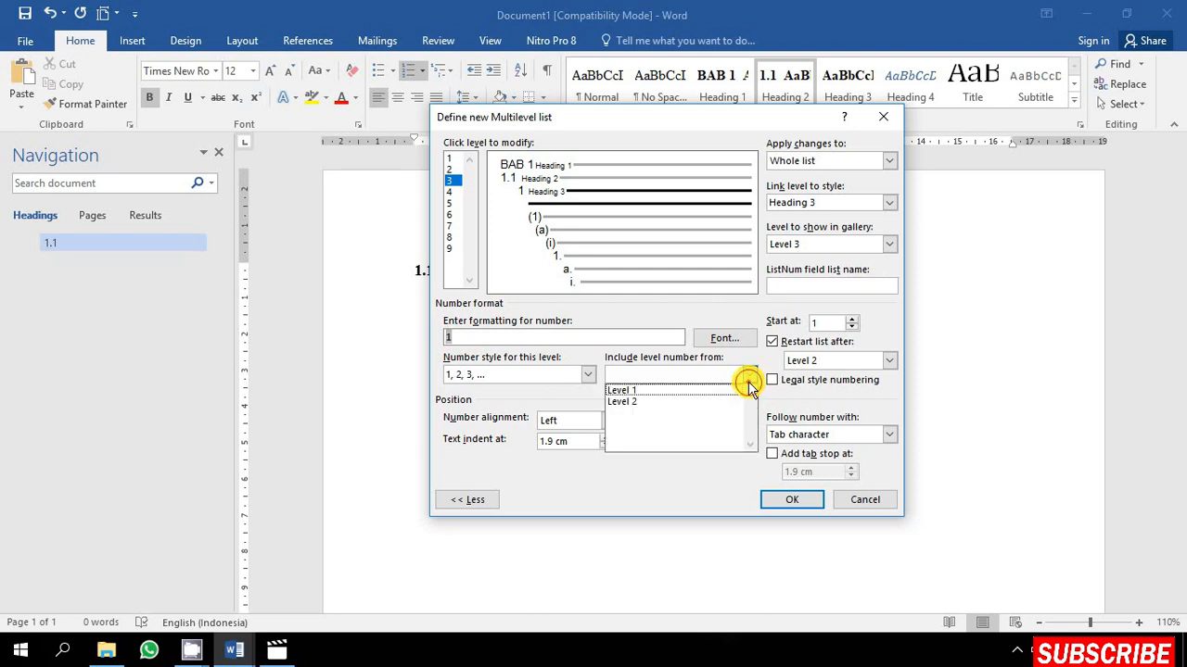
left_click(747, 390)
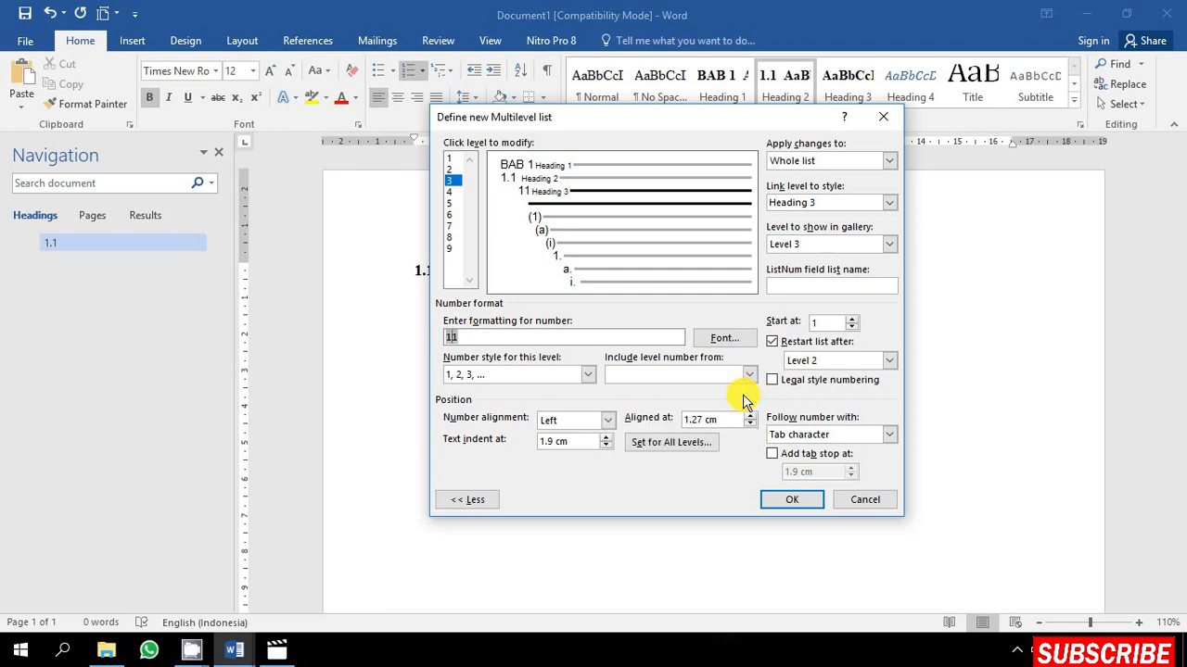
left_click(748, 375)
left_click(736, 403)
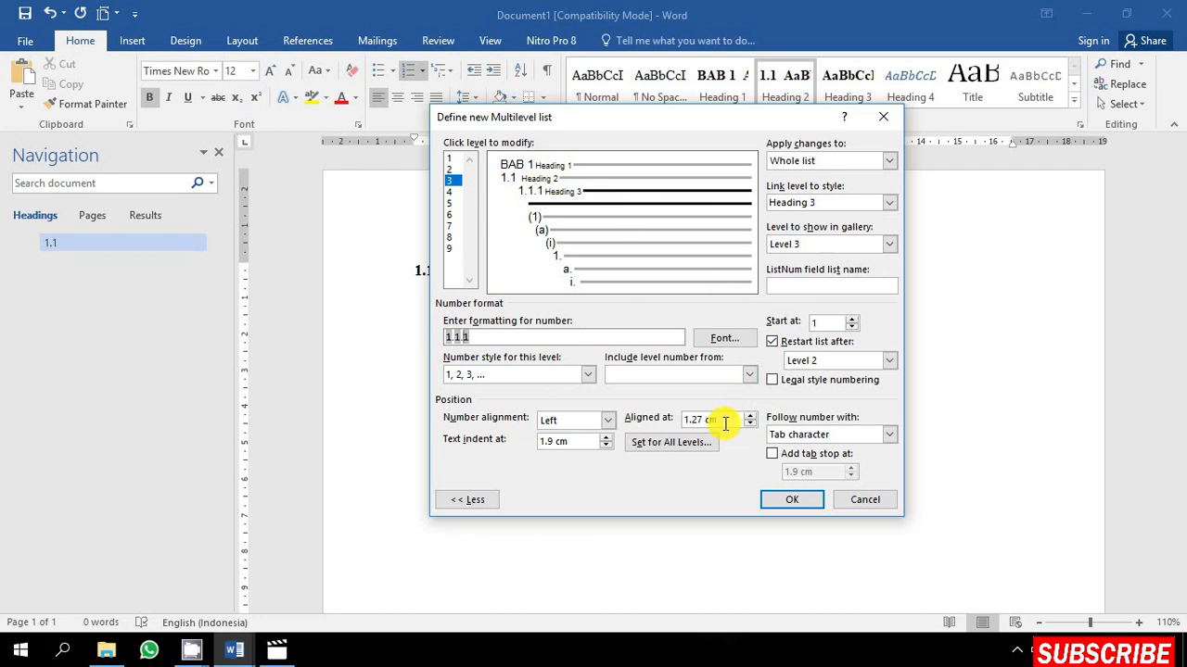
- Position the level 3 number aligned at 0 with a text indent of 0.75, and have it followed by a space
left_click_drag(724, 418, 666, 414)
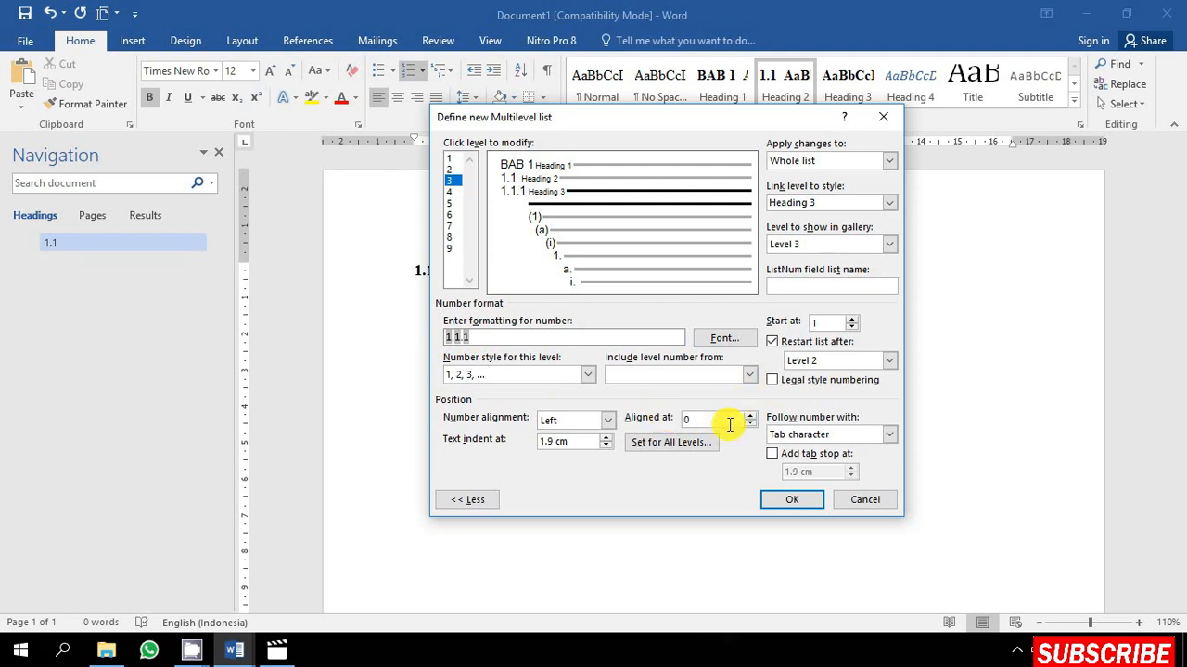
left_click_drag(580, 443, 524, 450)
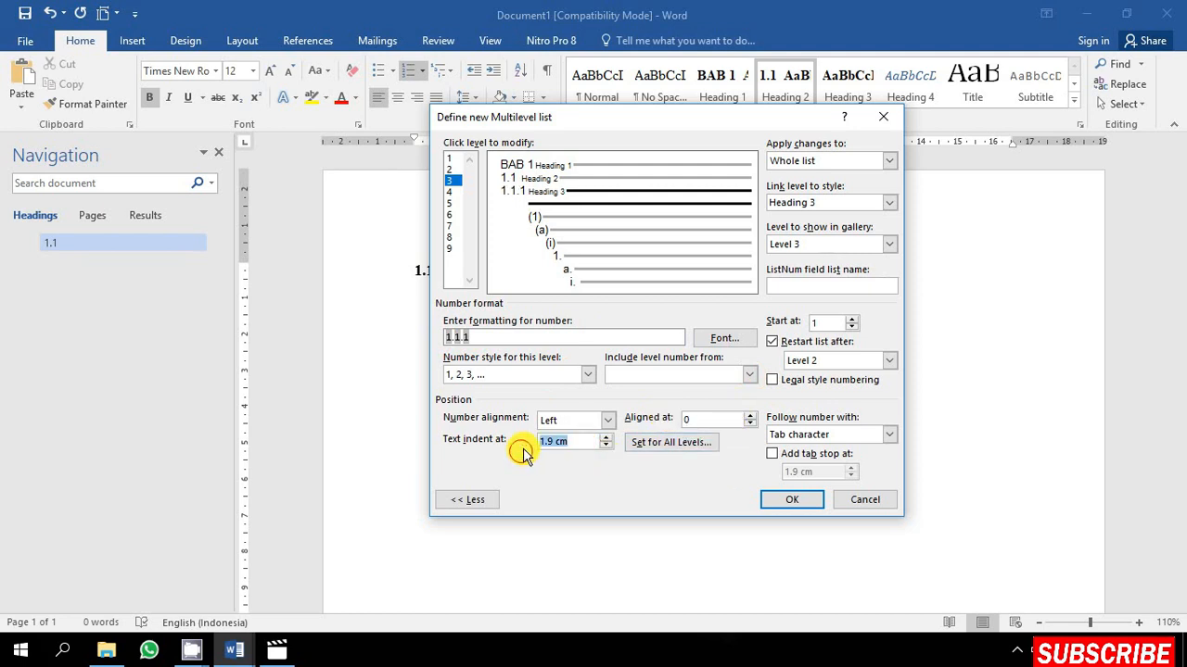
type("0.75")
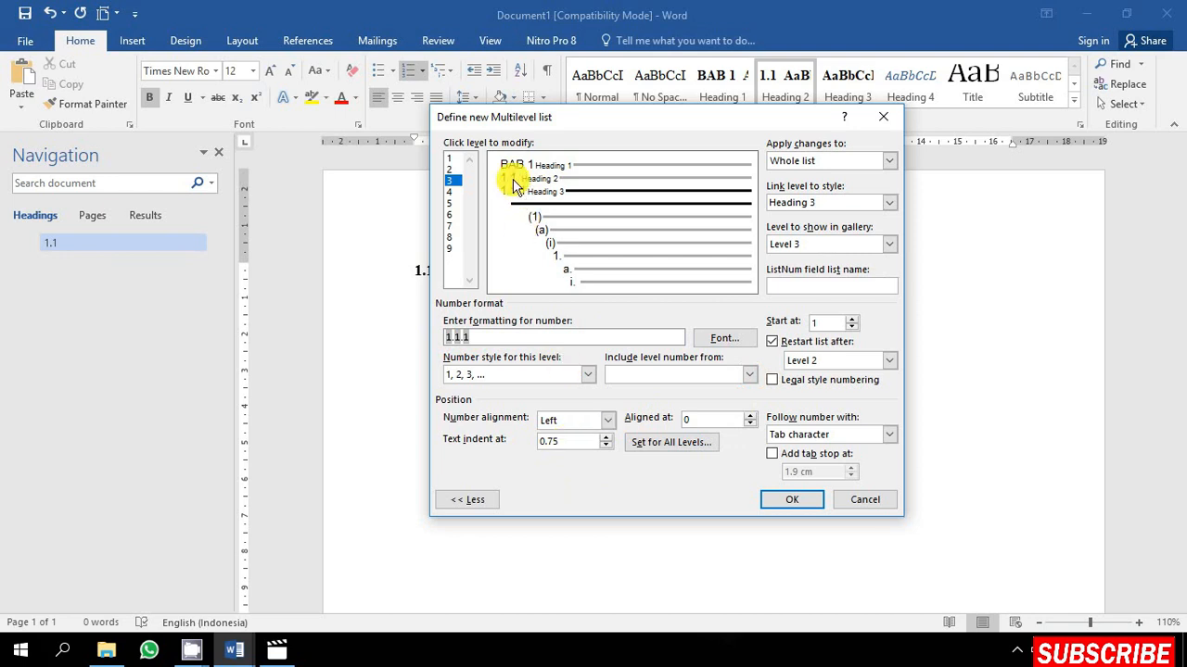
left_click(889, 434)
left_click(876, 461)
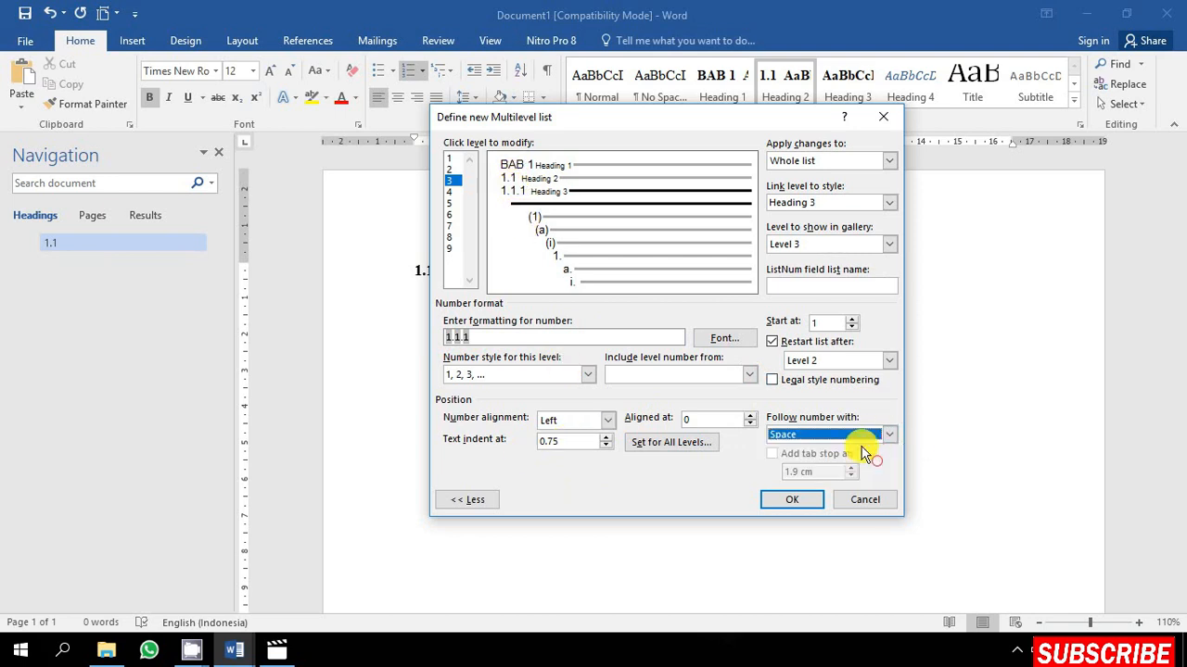
- Review the settings of levels 1 to 3 and apply the multilevel list definition
left_click(452, 170)
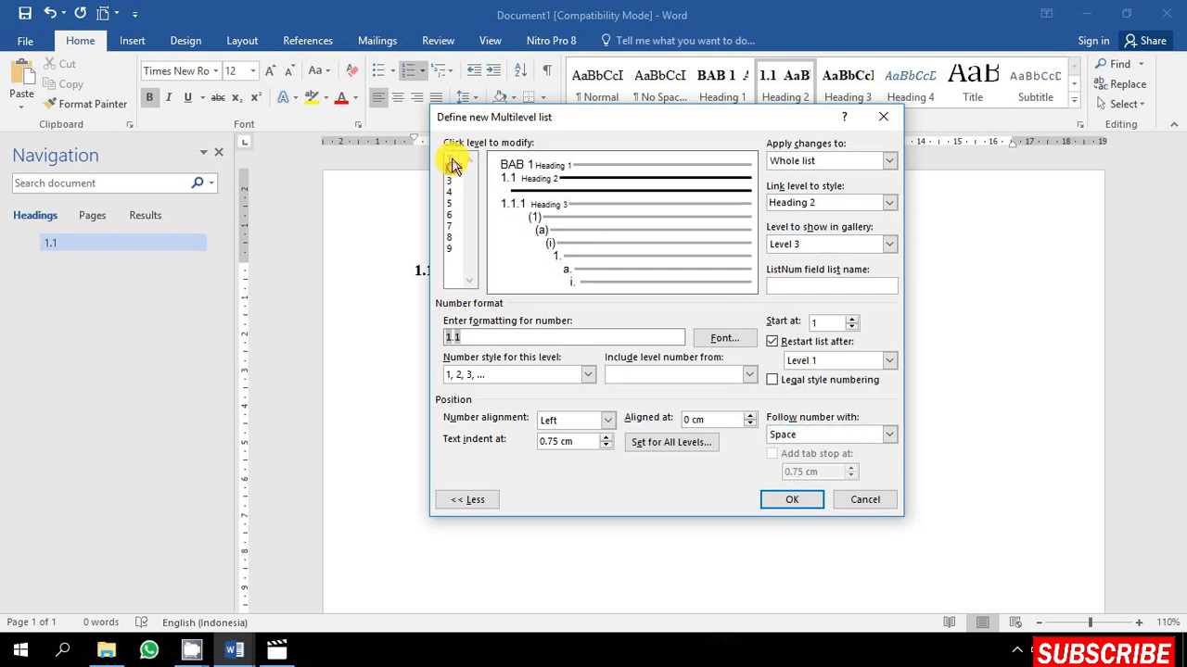
left_click(453, 158)
left_click(453, 170)
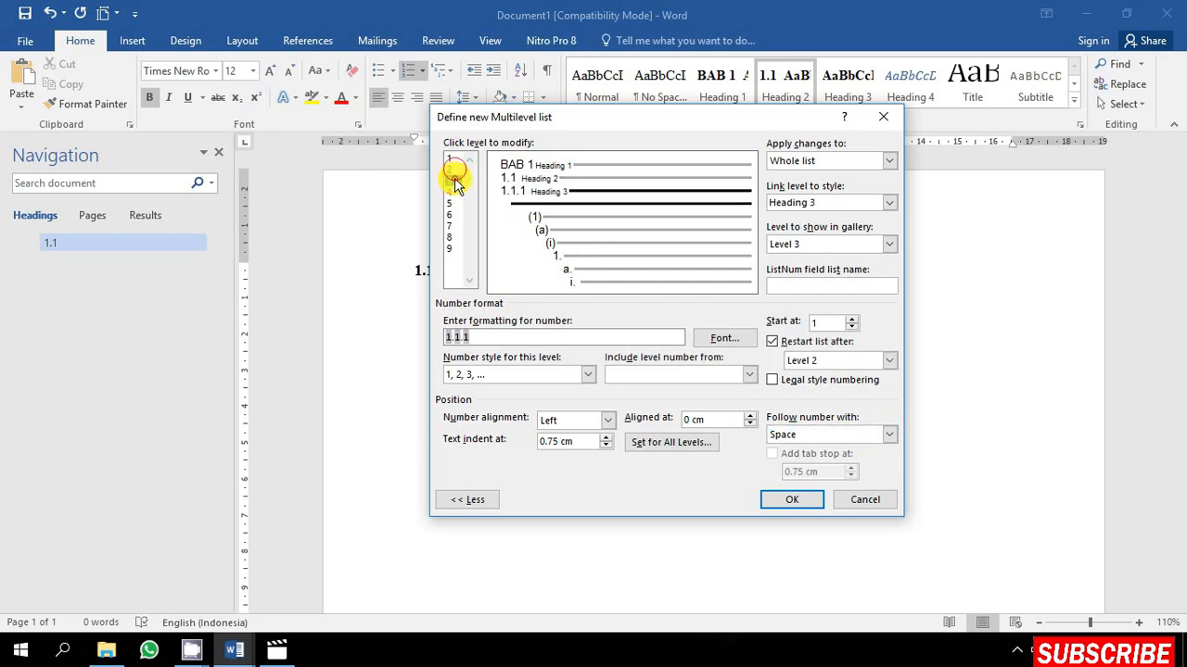
left_click(791, 500)
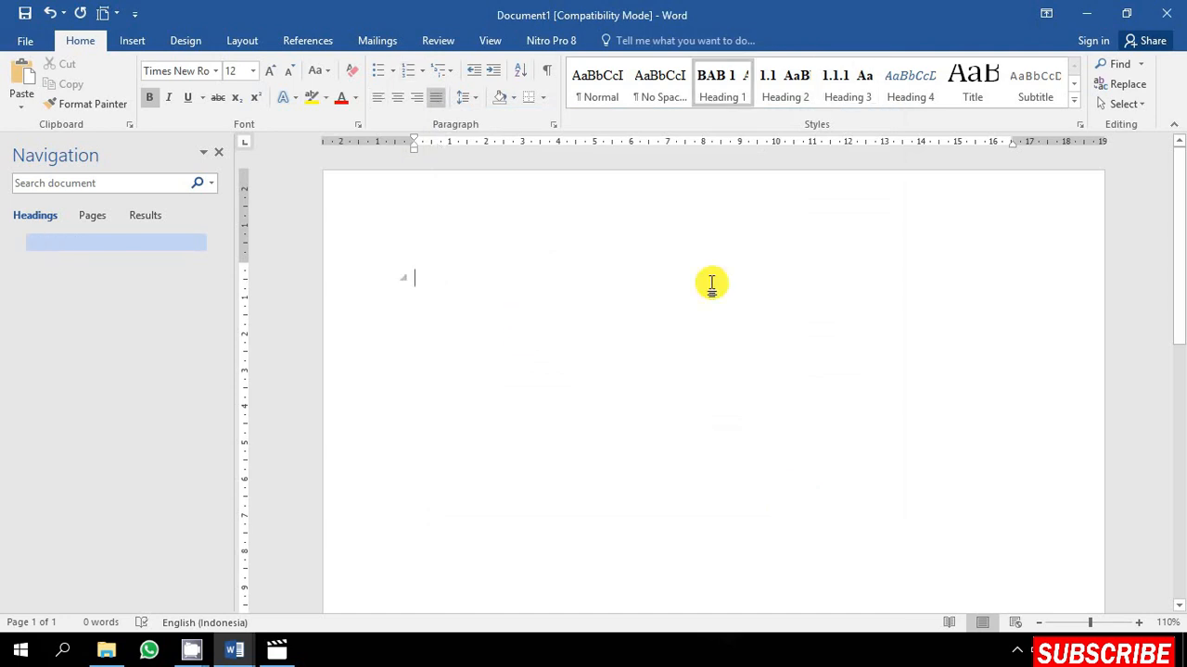
- Apply the numbered Heading 1 style to the document's first line and check its BAB 1 entry among the headings
left_click(712, 283)
left_click(722, 96)
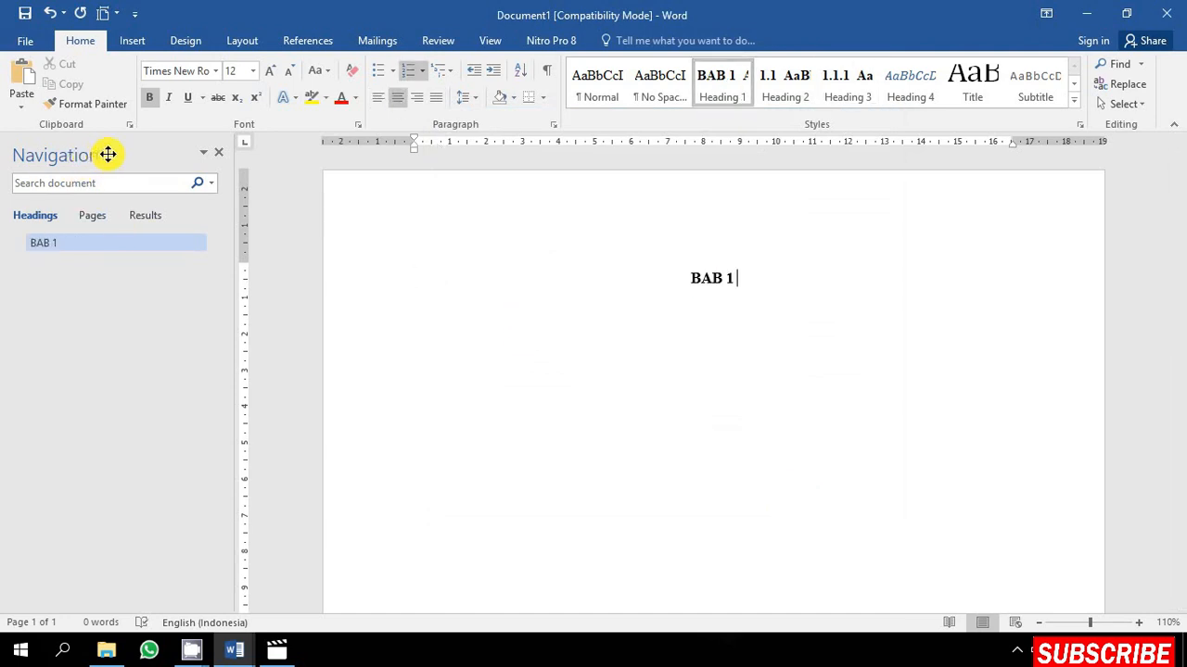
left_click(61, 250)
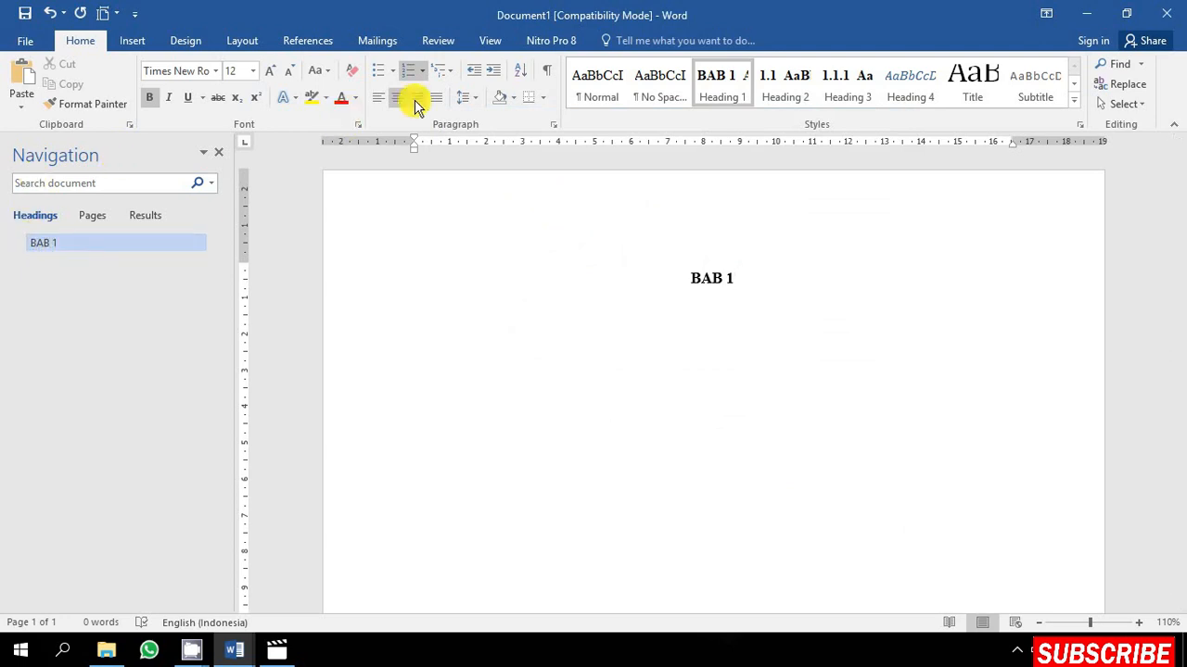
triple_click(717, 280)
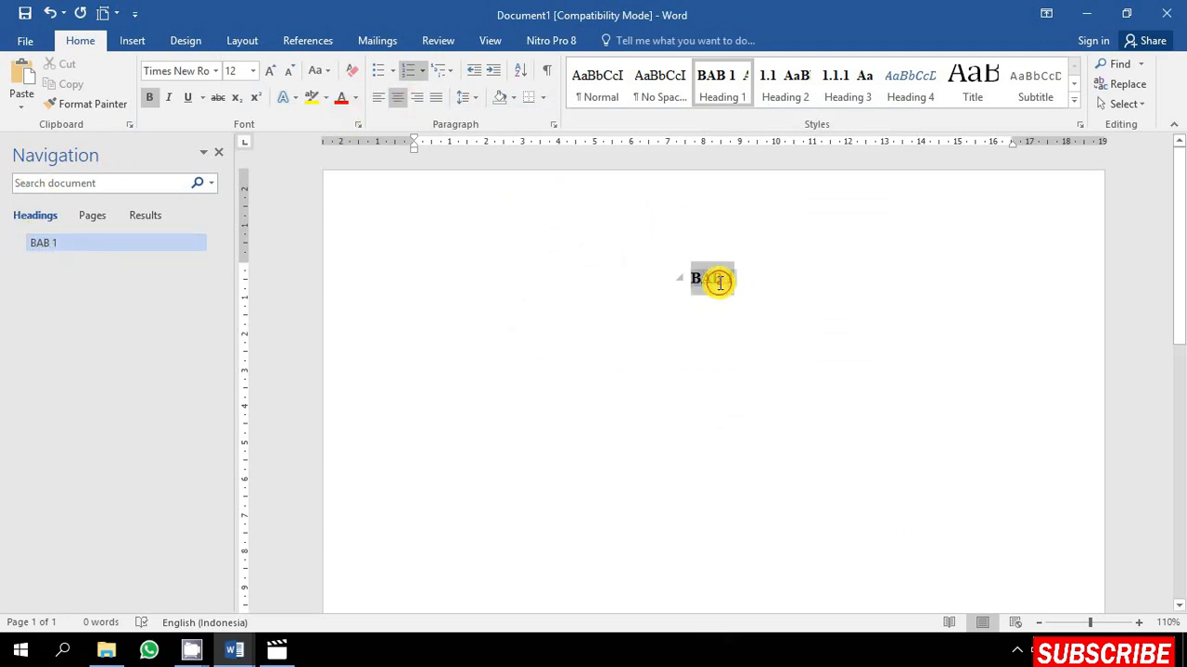
left_click(803, 282)
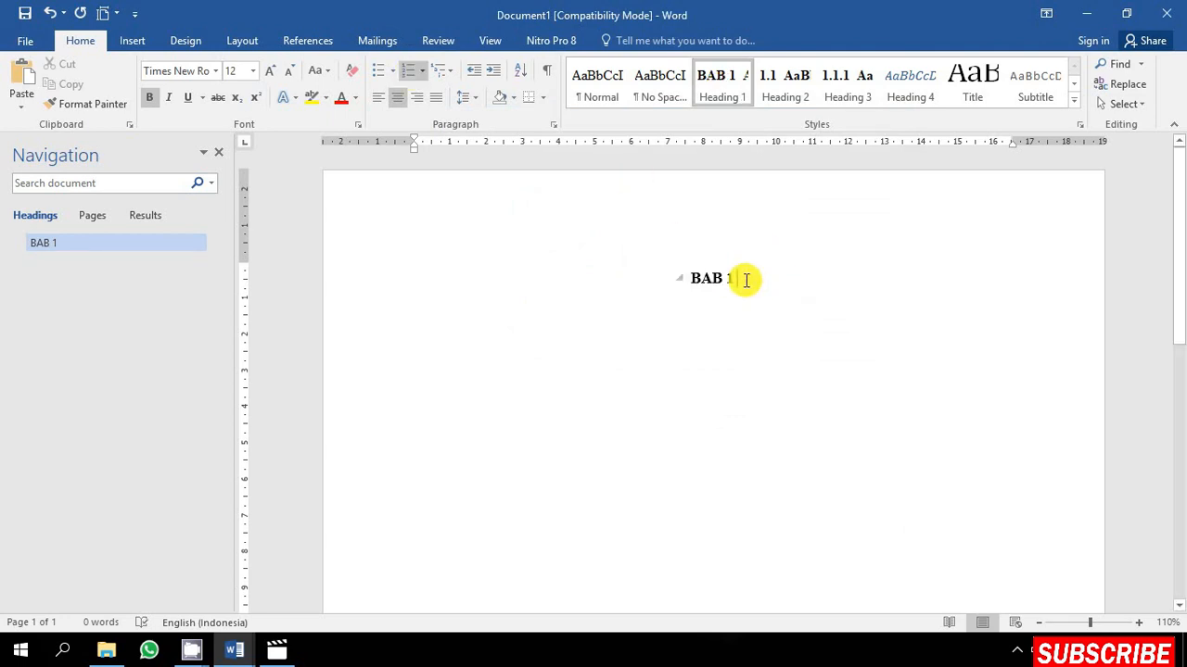
- Remove the automatic numbering from the first heading and enter "KATA PENGANTAR" as its text
left_click(411, 74)
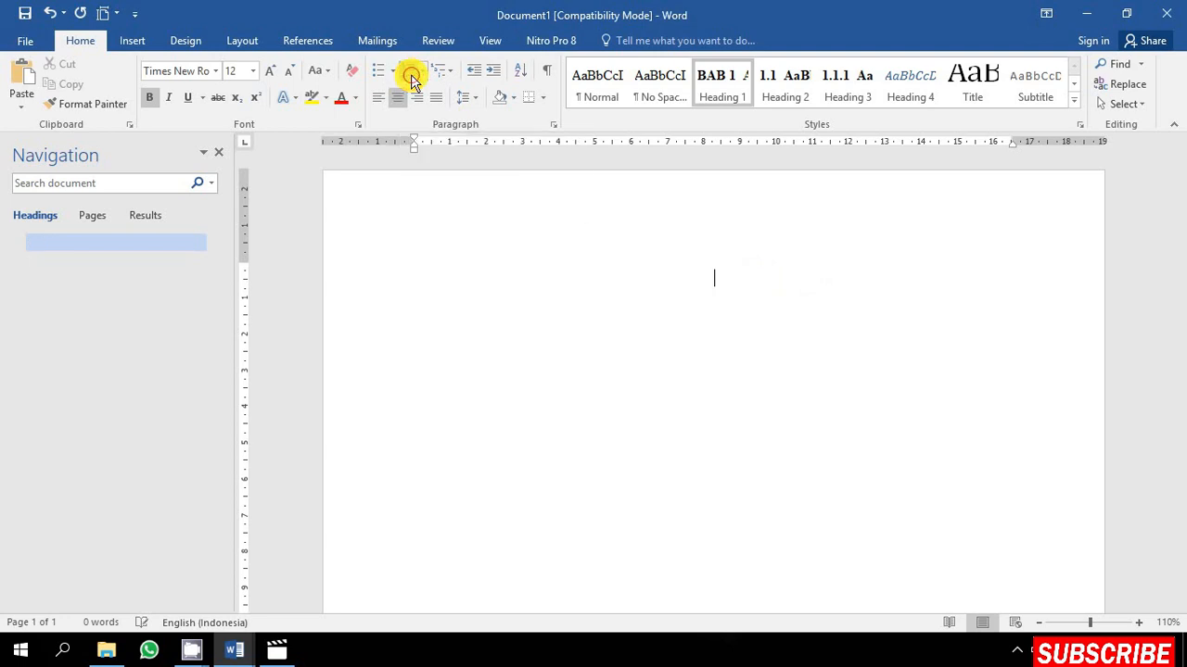
type("KA")
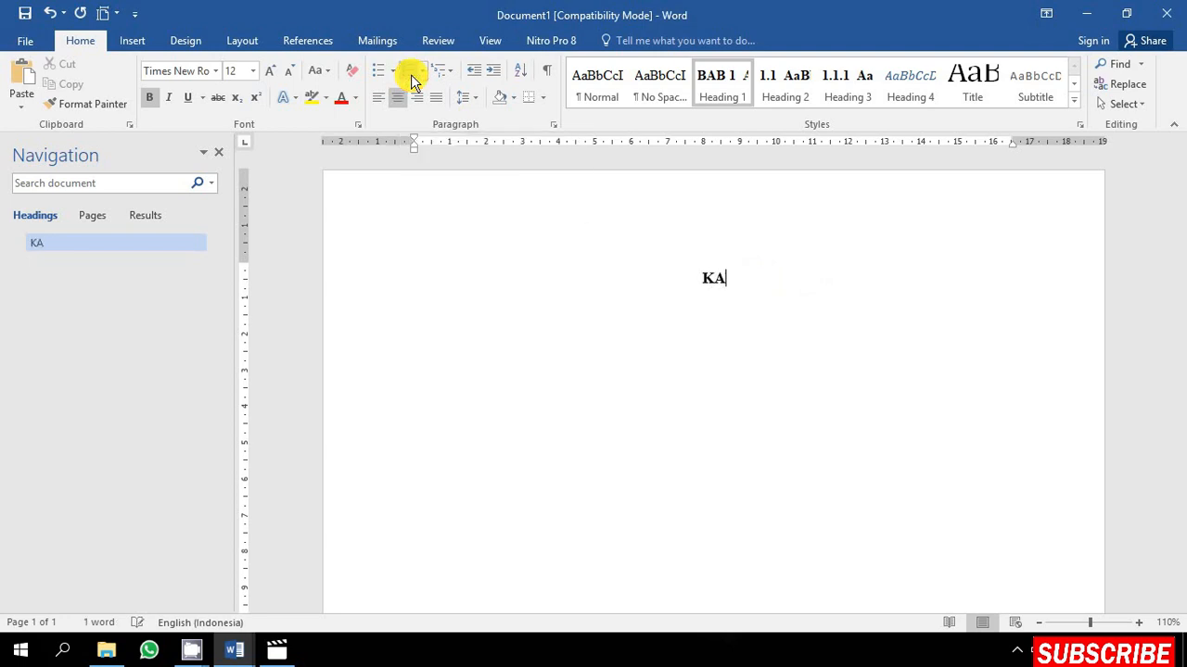
type("TA PENGANTAR")
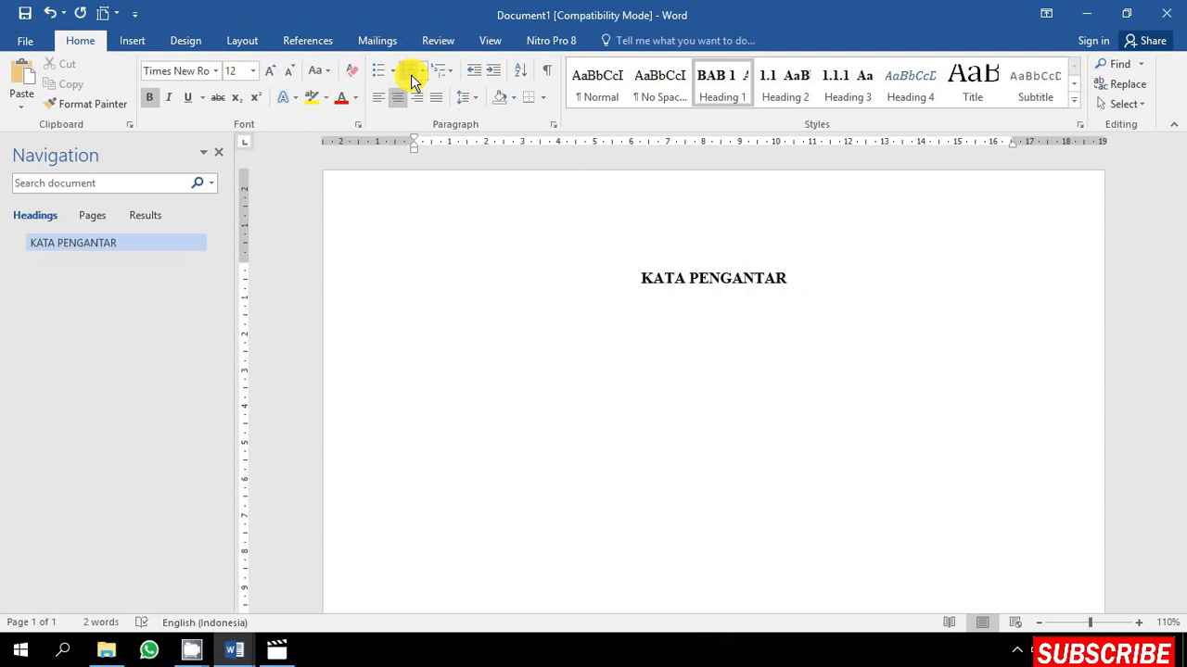
- Below the heading, write "Segala puji dan syukur penulis panjatkan kepada Tuhan Yang Maha Esa, karena berkat rahmat dan karunia-Nya sehingga tesis yang berjudul" and start a new paragraph
key("Return")
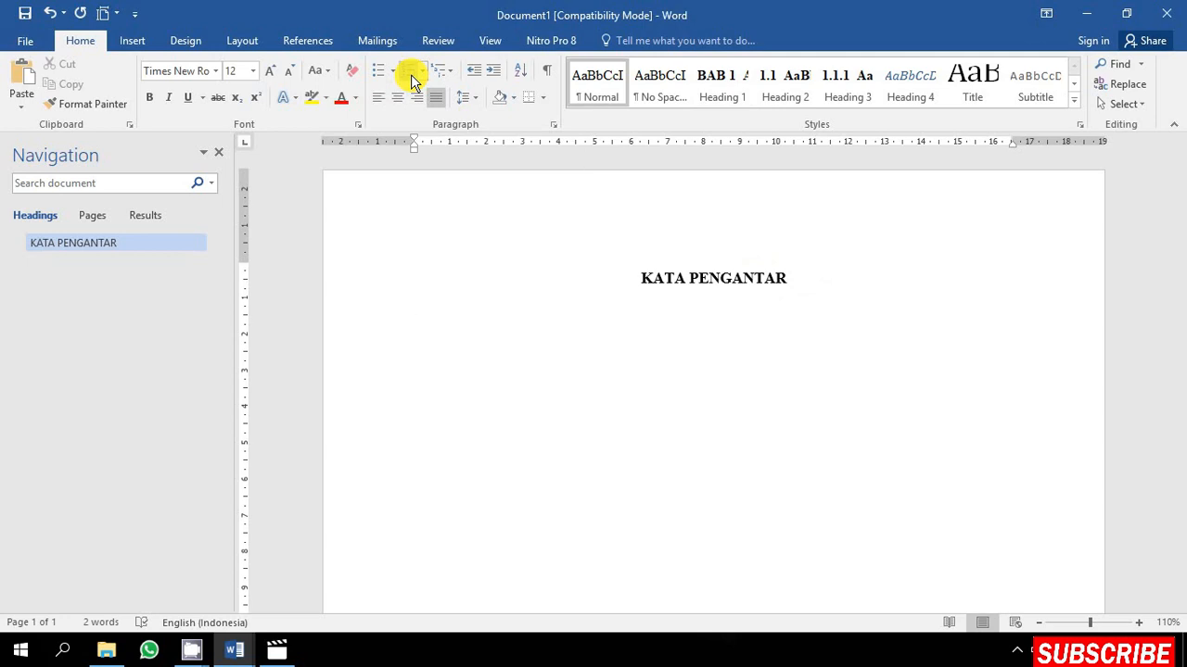
type("Segala puji dan syukur penulis panjatkan kepada Tuhan Yang Maha Esa, karena berkat rahmat dan karunia-Nya sehingga tesis yang berjudul")
key("Return")
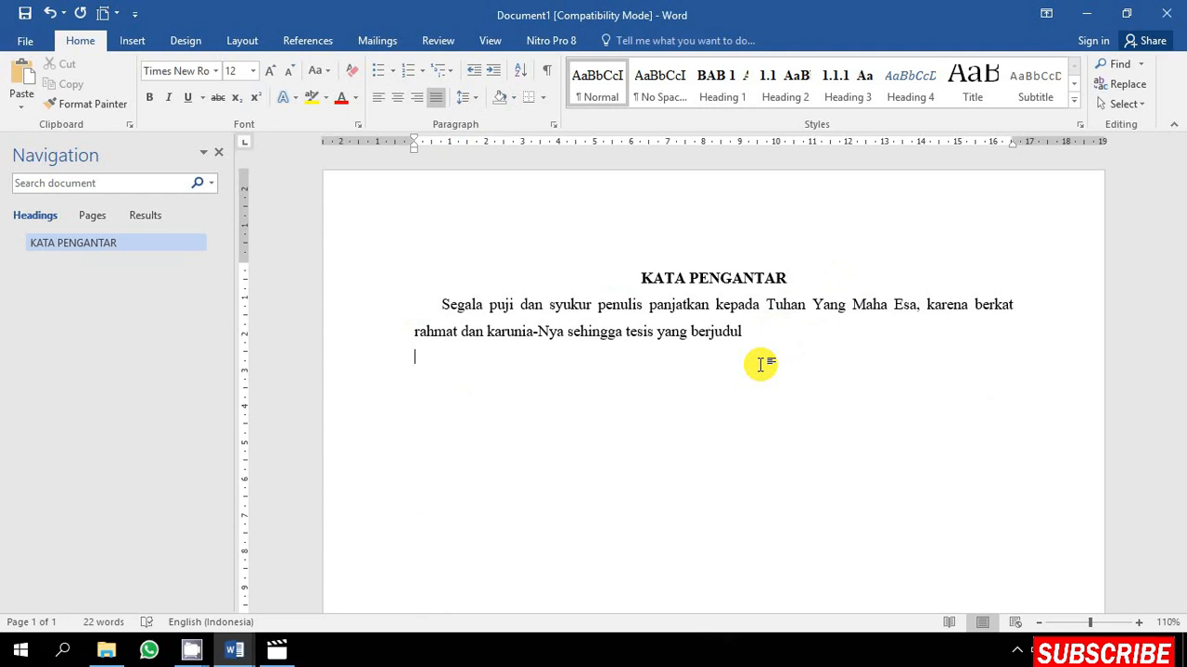
- Below the preface text, add a Heading 1 chapter with "PENDAHULUAN" on a separate line under BAB 1, and start a new paragraph
left_click(723, 86)
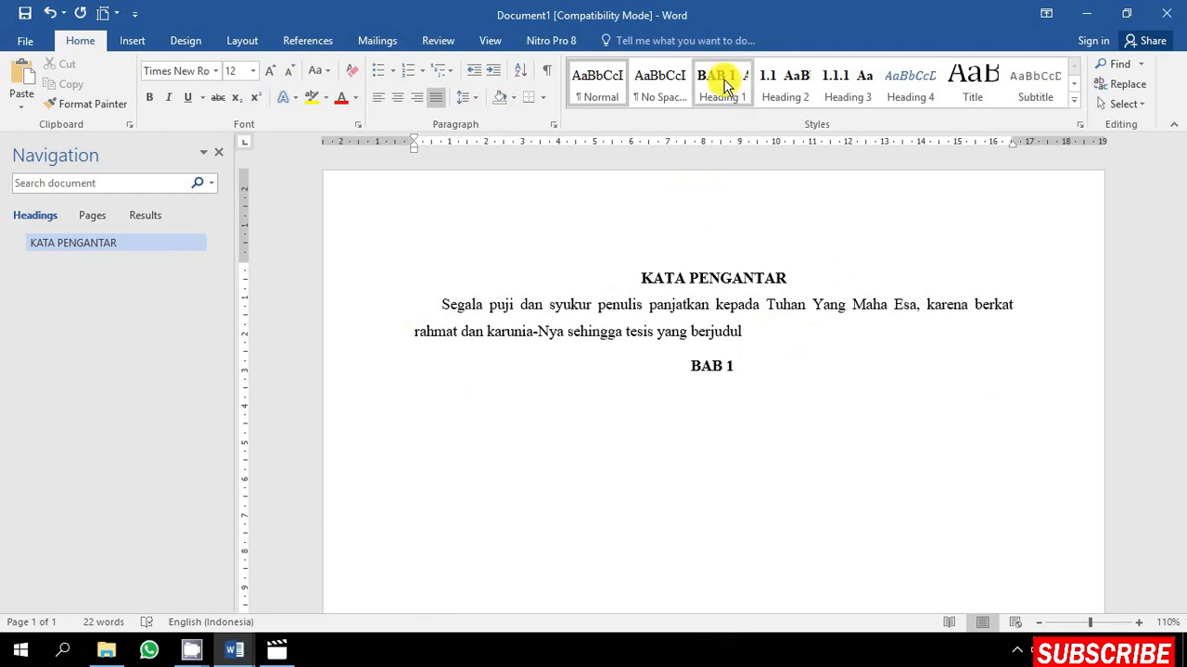
key("shift+Return")
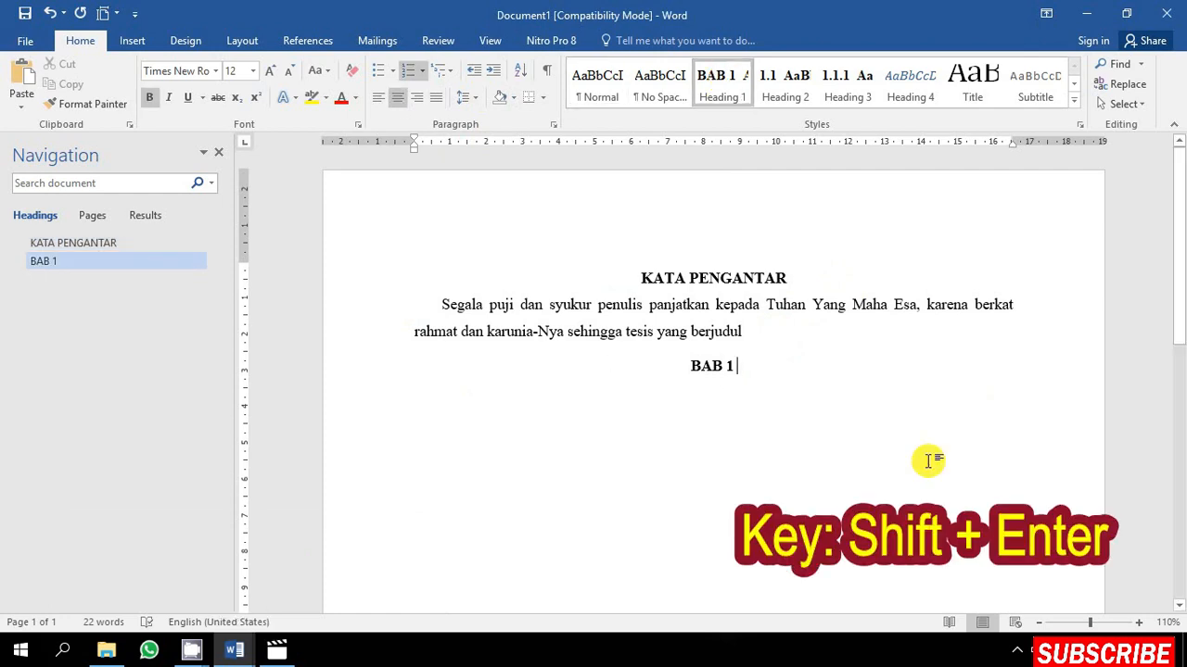
key("shift+Return")
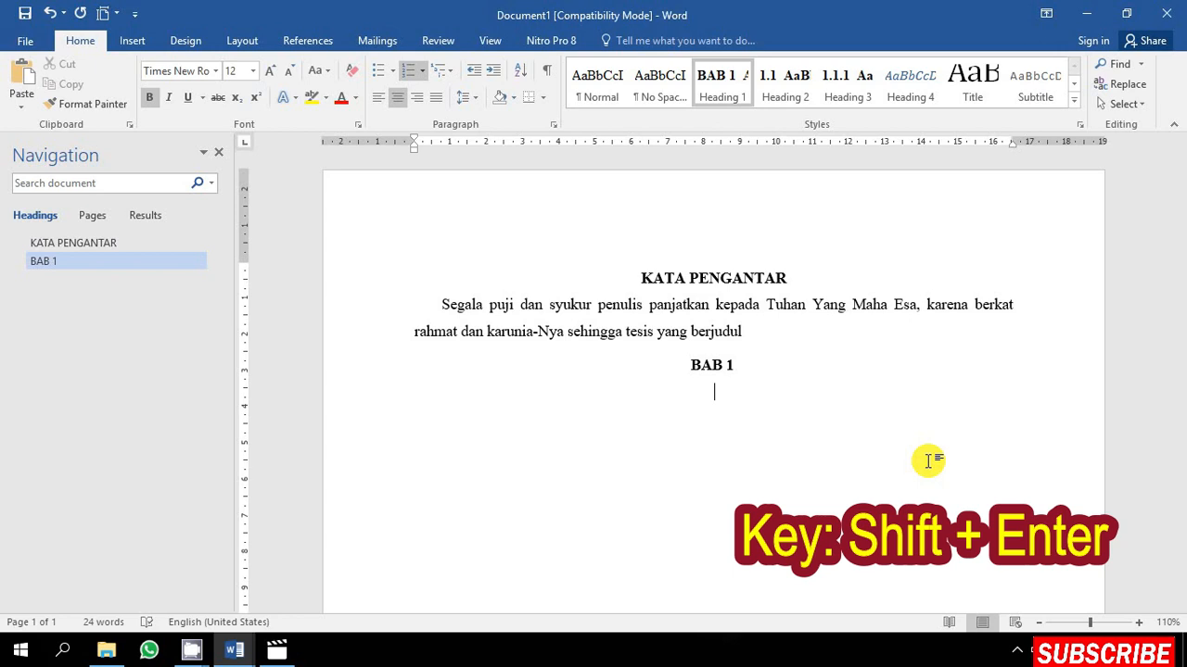
type("PEN")
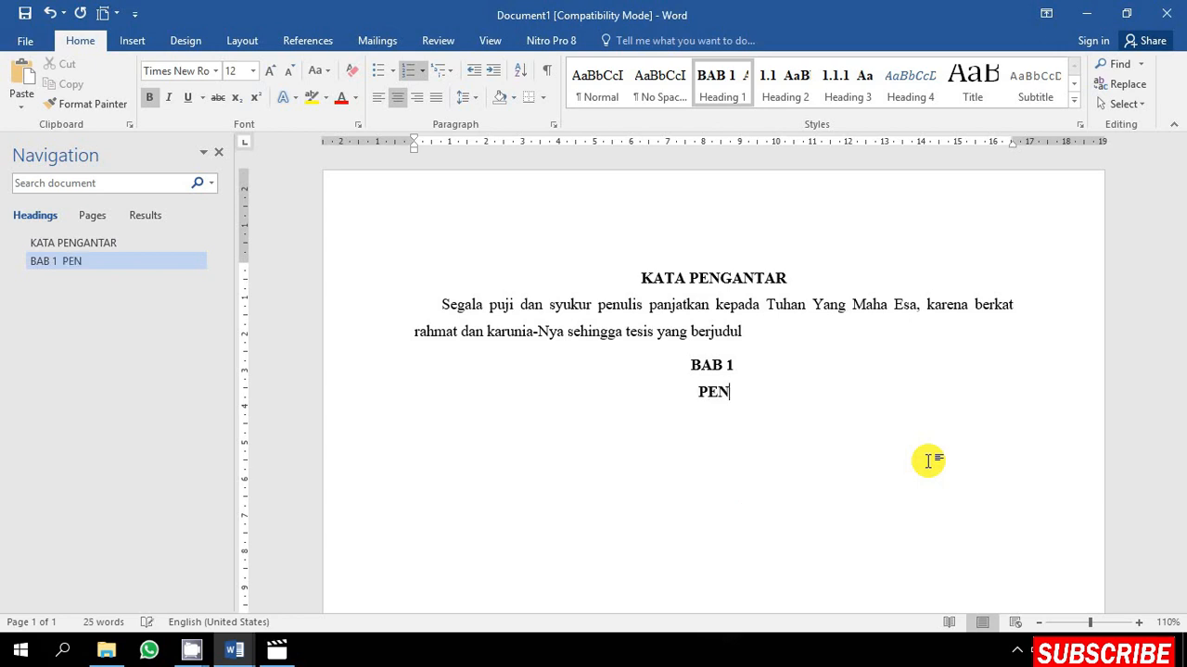
type("DAHULUAN")
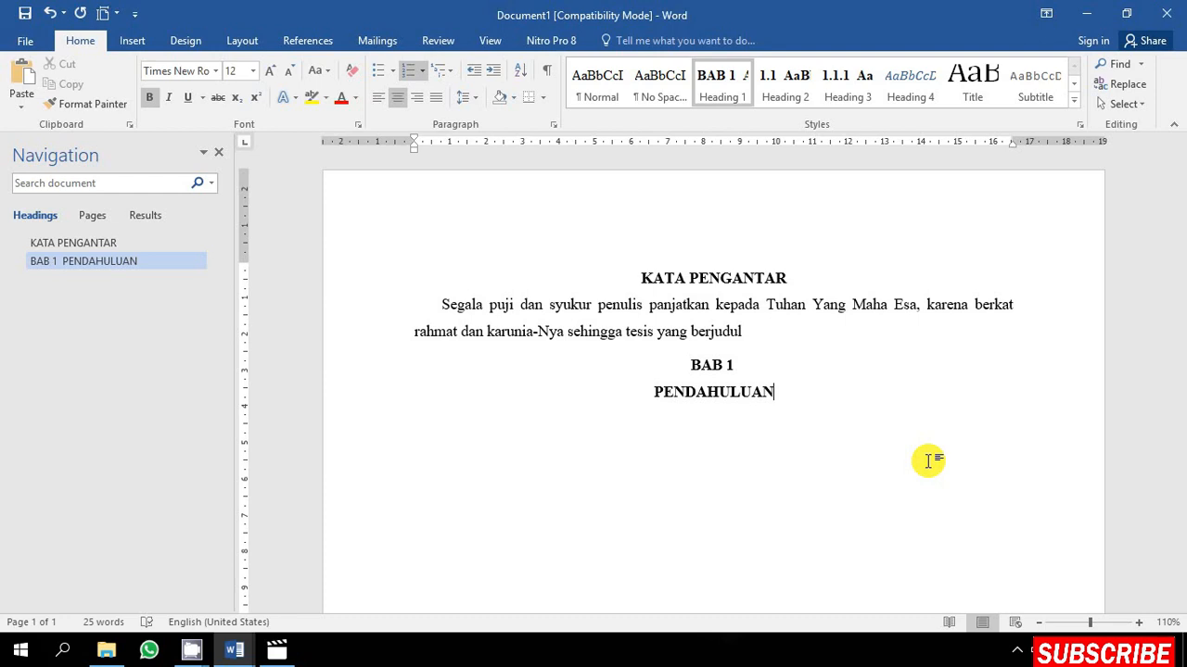
key("Return")
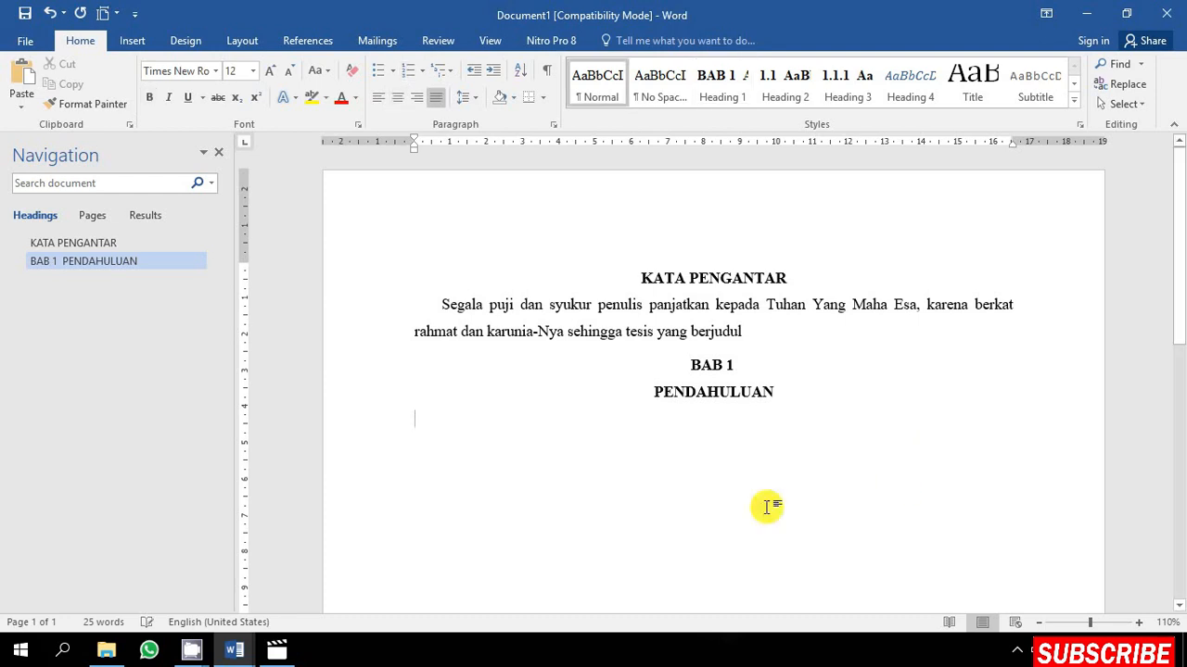
- Add the Heading 2 subheading "Latar Belakang" under the PENDAHULUAN chapter title and start a new paragraph
left_click(784, 86)
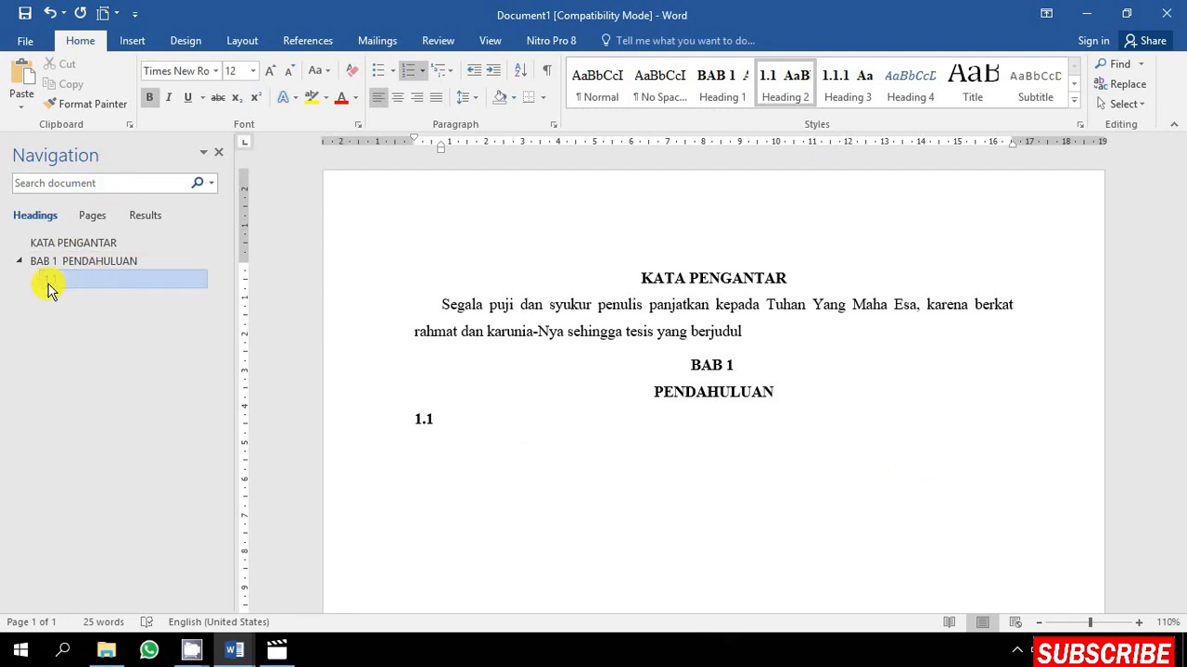
left_click(463, 419)
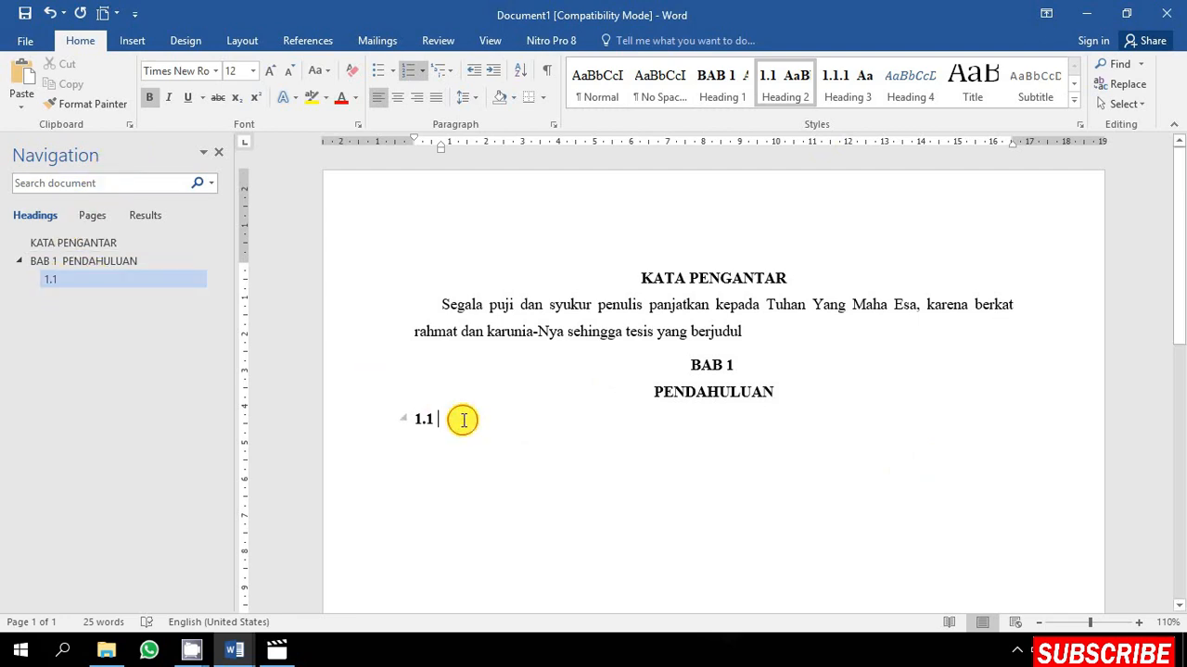
type("Lata")
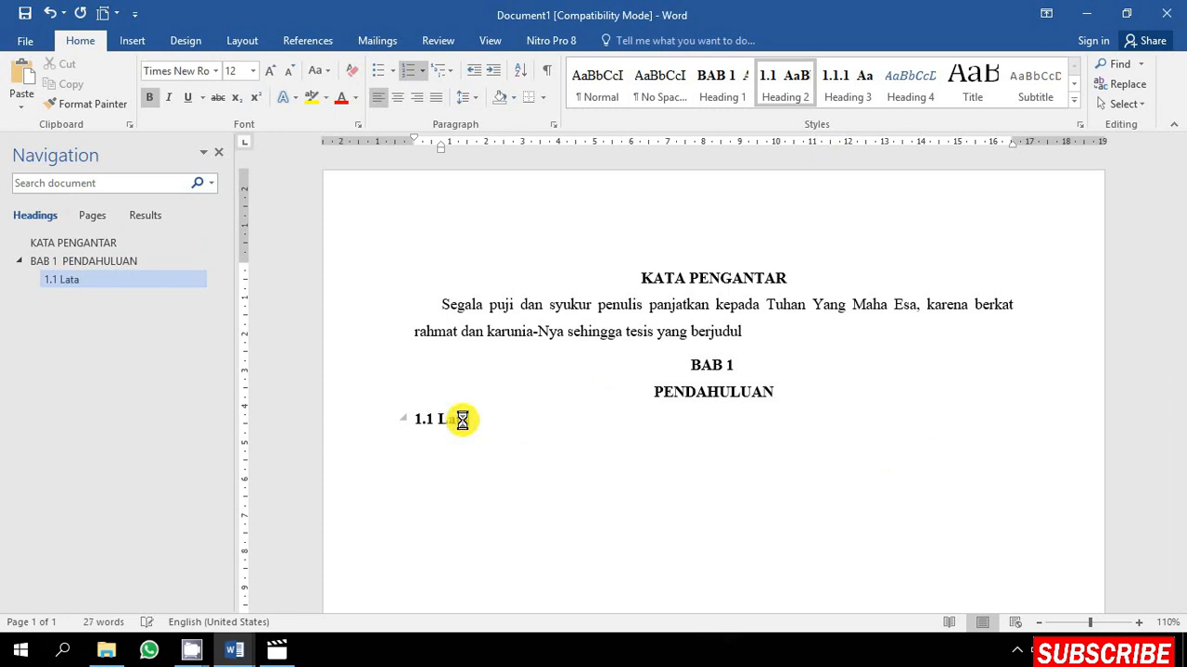
type("r Belakang")
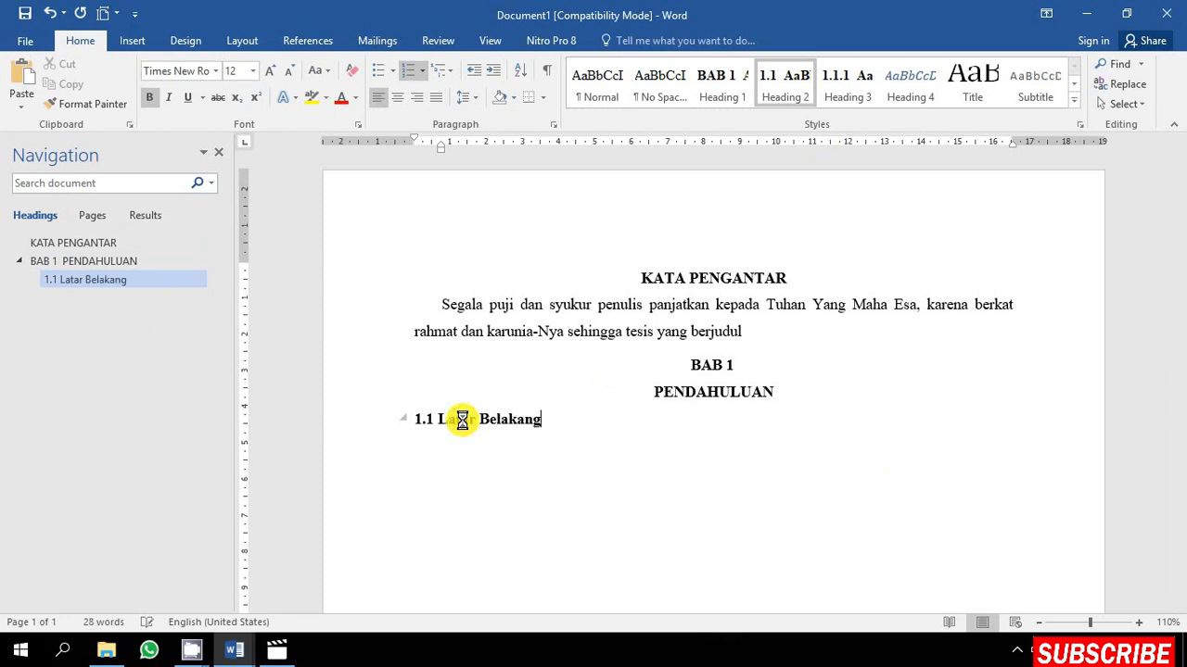
key("Return")
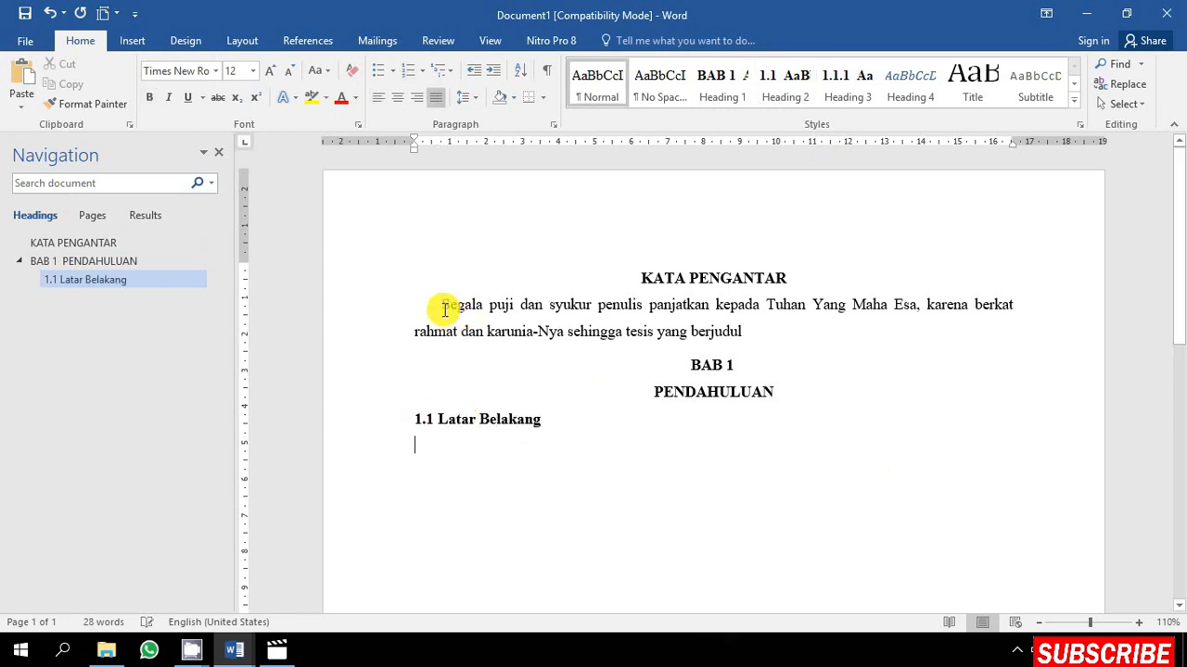
- Copy "Segala puji dan syukur penulis panjatkan kepada Tuhan Yang Maha Esa," from the preface and paste it below Latar Belakang, ending with an ellipsis
left_click(443, 303)
left_click_drag(554, 302, 920, 306)
key("ctrl+c")
left_click(583, 451)
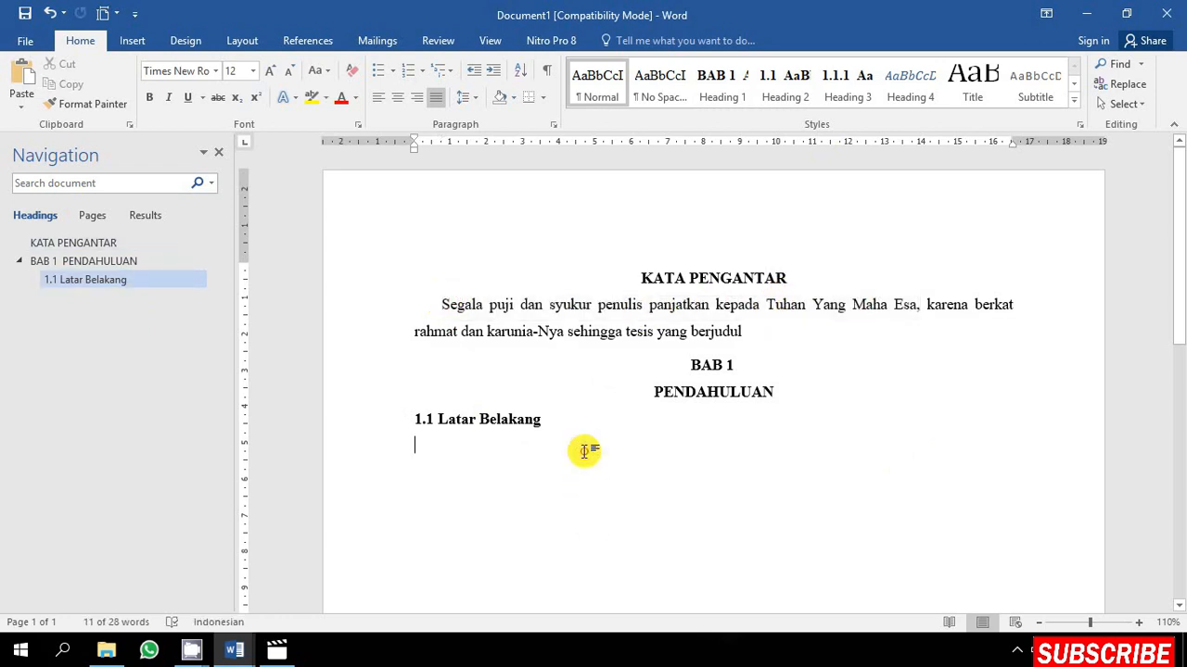
key("ctrl+v")
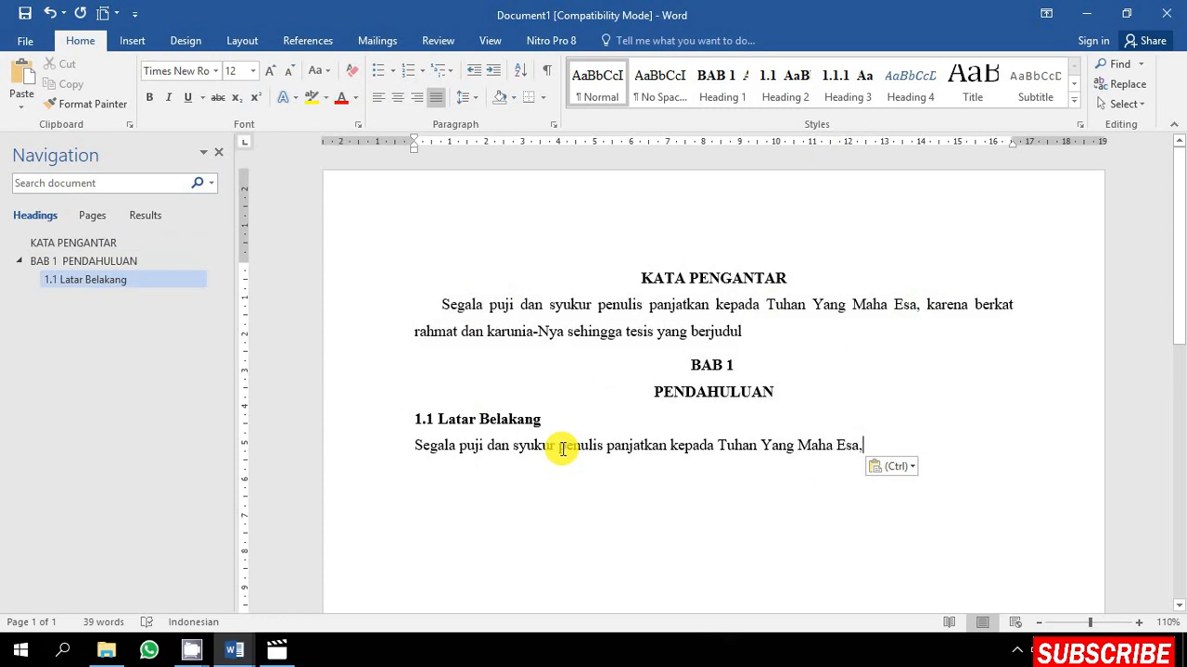
type("..")
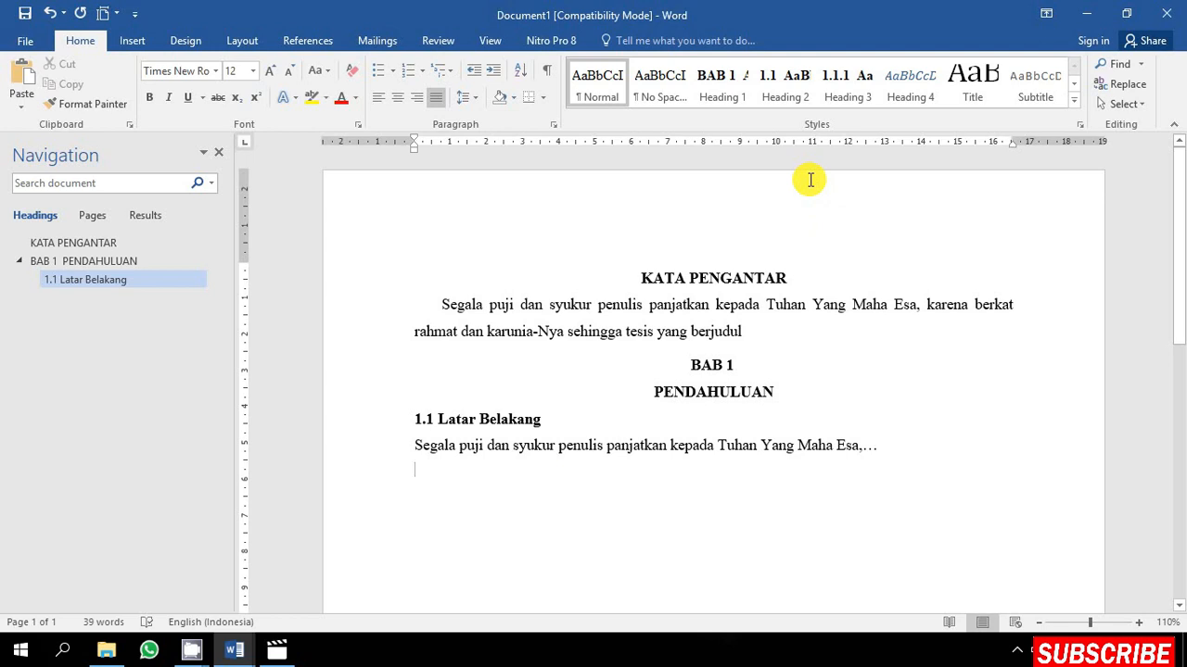
- Add the Heading 2 subheading "Rumusan Masalah" and paste the copied preface text below it, ending with ".." and a new paragraph
left_click(799, 82)
type("1.2")
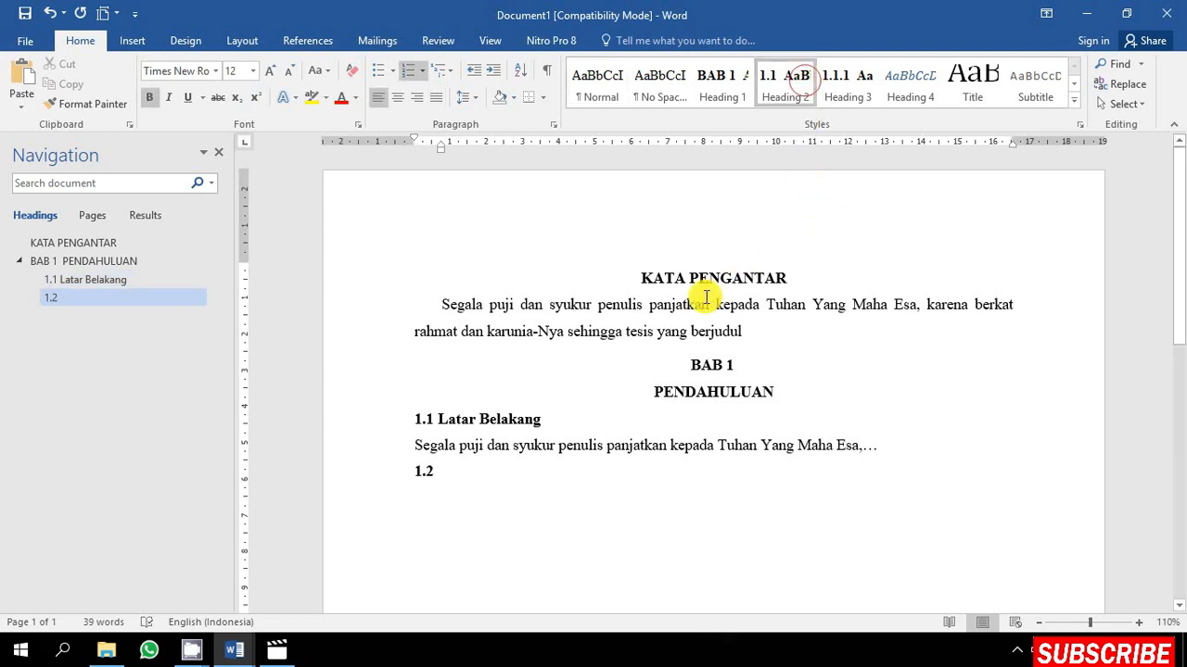
type(" Rumusan Masalah")
key("Return")
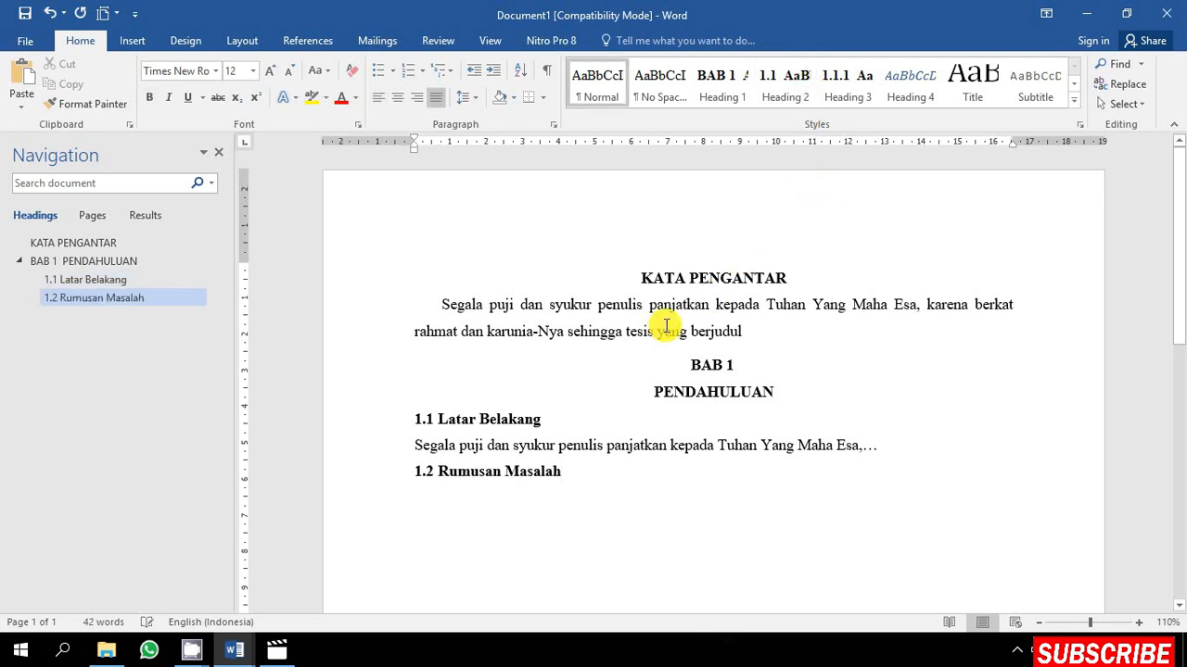
key("ctrl+v")
scroll(646, 489, "down", 1)
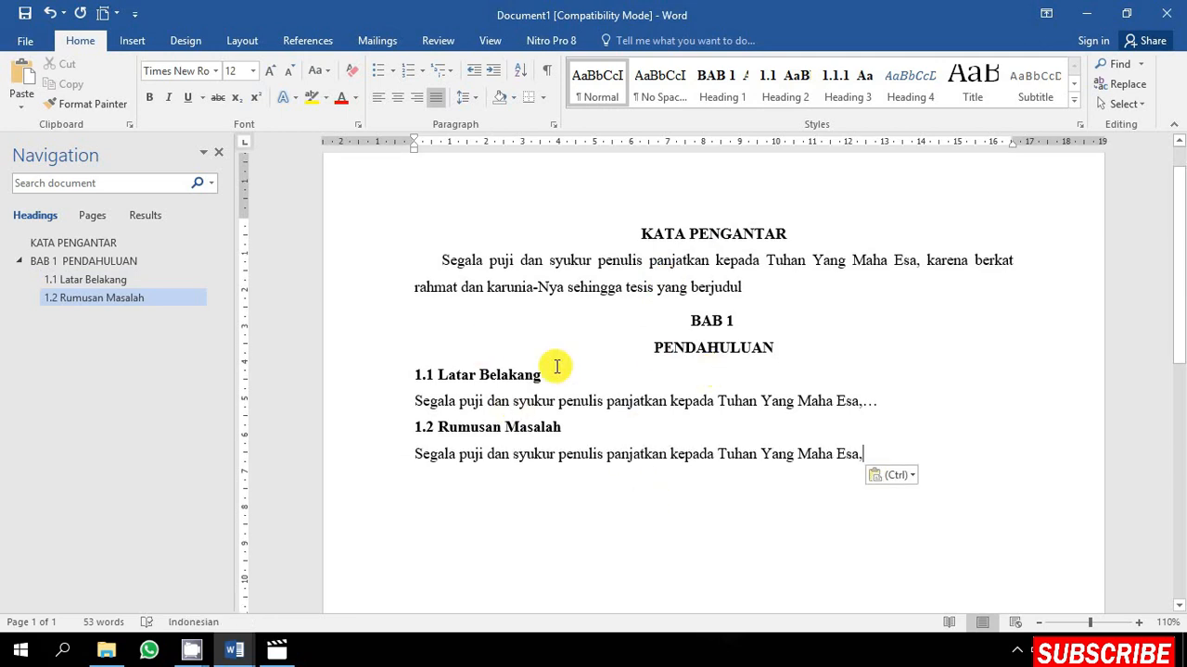
type("..")
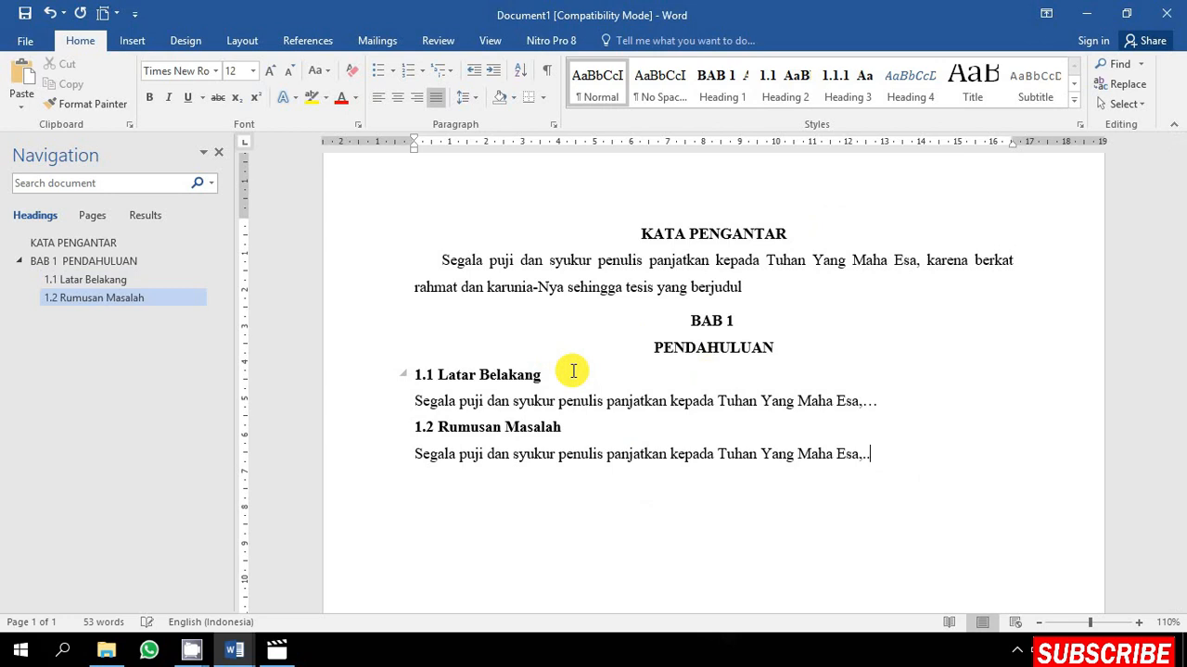
key("Return")
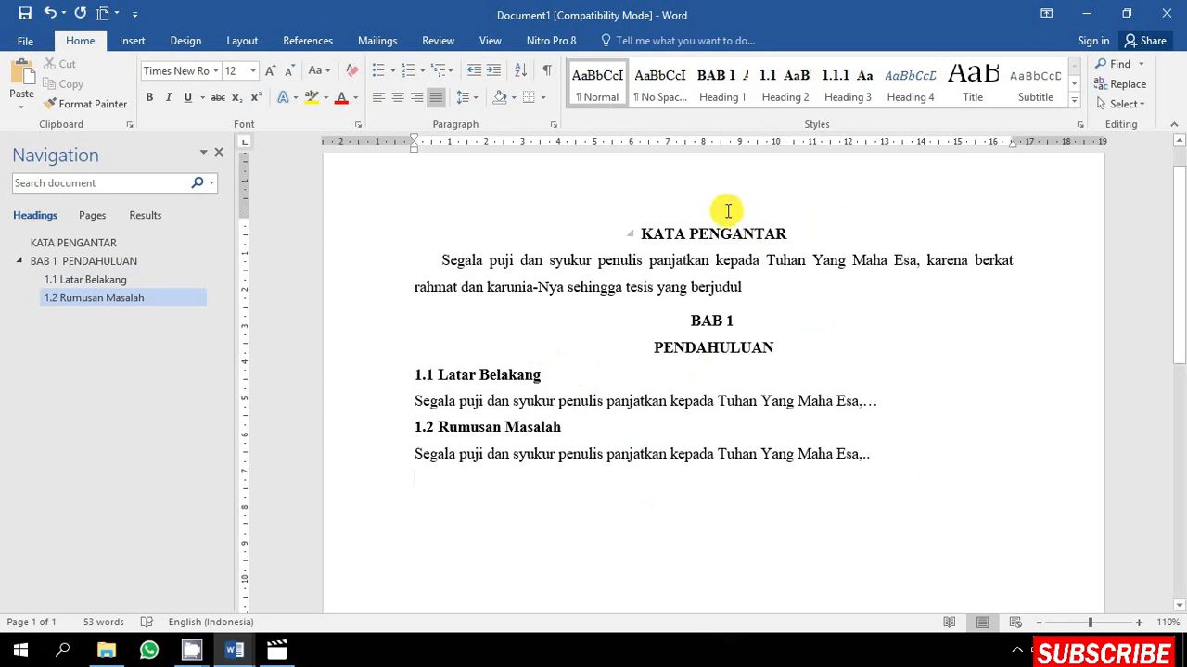
- Add a second Heading 1 chapter with "LANDASAN TEORI" on a separate line under its chapter number, and start a new paragraph
left_click(716, 88)
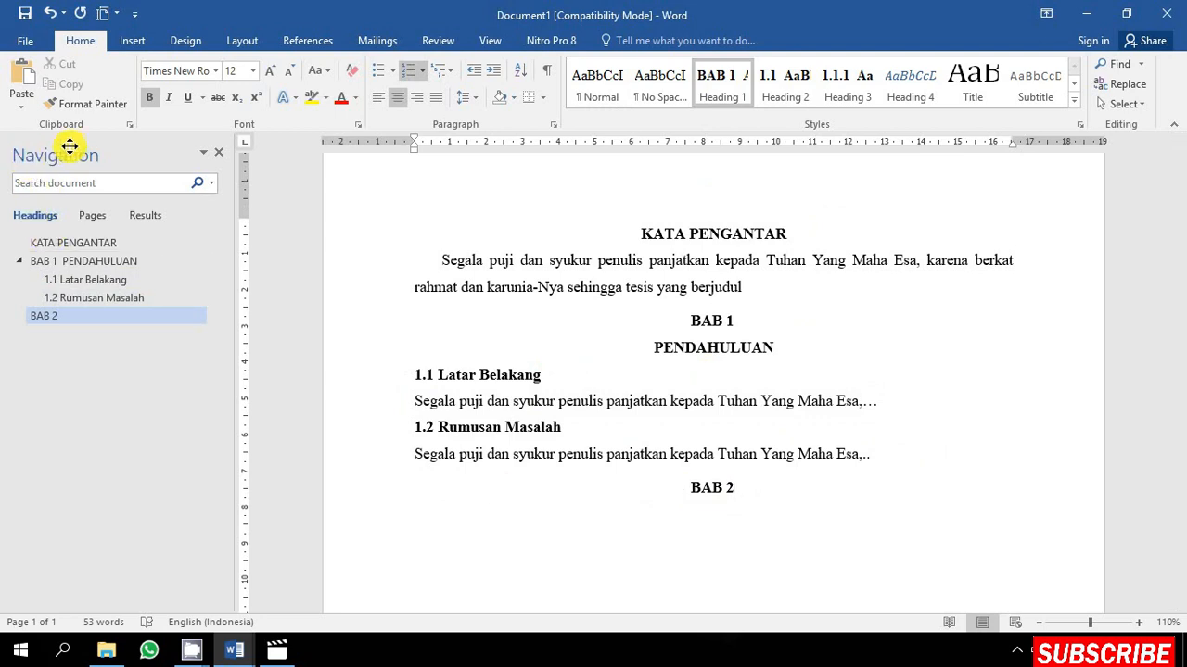
left_click(755, 496)
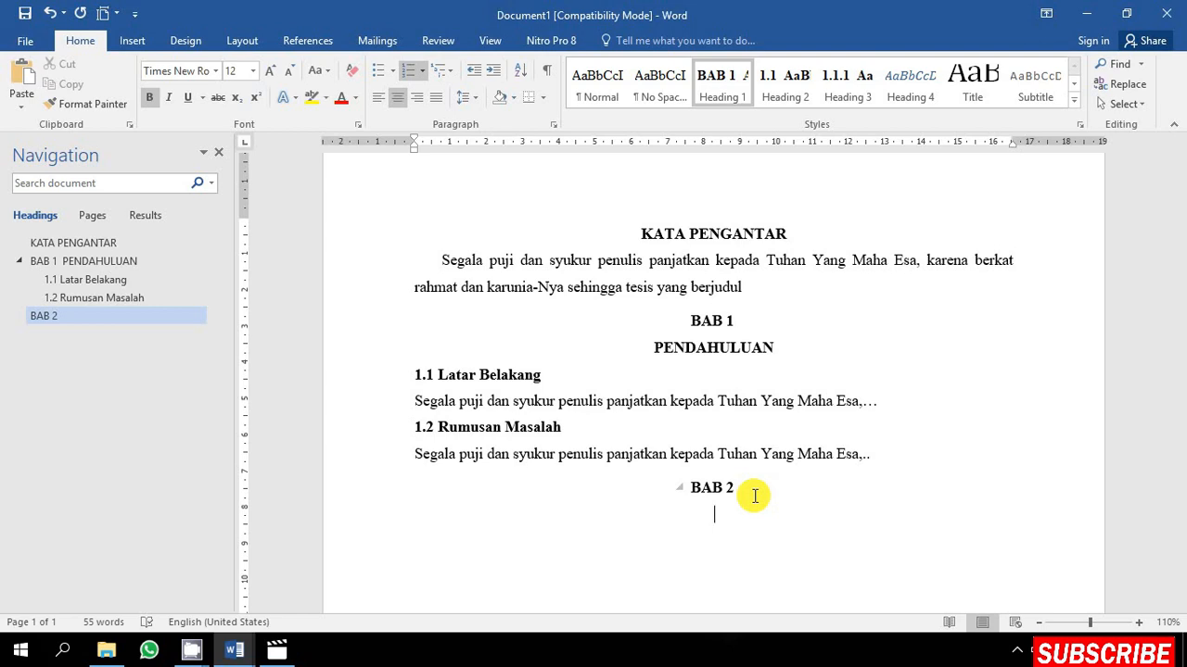
type("LANDASAN TEORI")
key("Return")
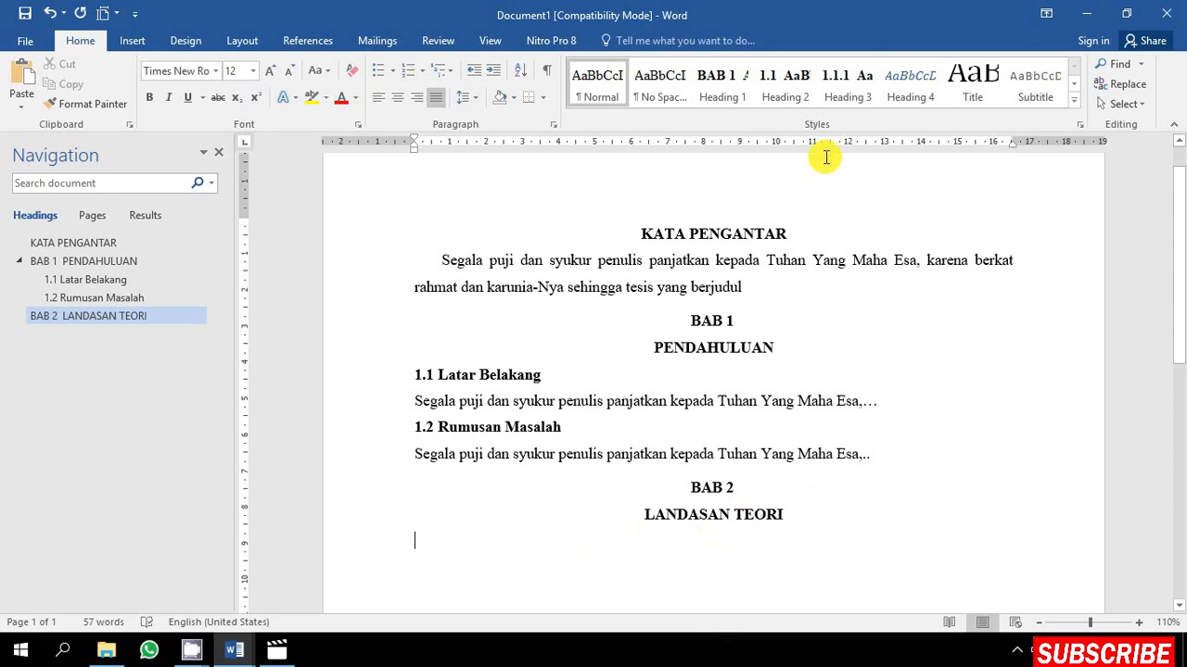
- Add the Heading 2 subheading "PENELITIAN SEBELUMNYA" under the LANDASAN TEORI chapter title
left_click(777, 92)
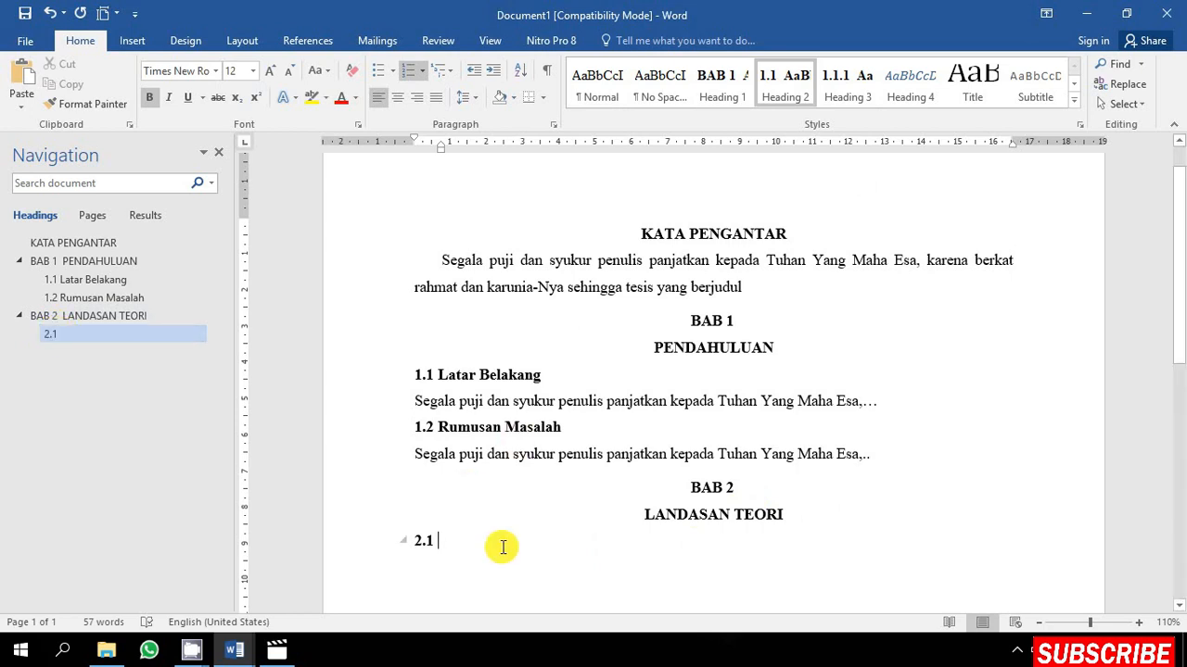
type("PENELITIAN SEBEL")
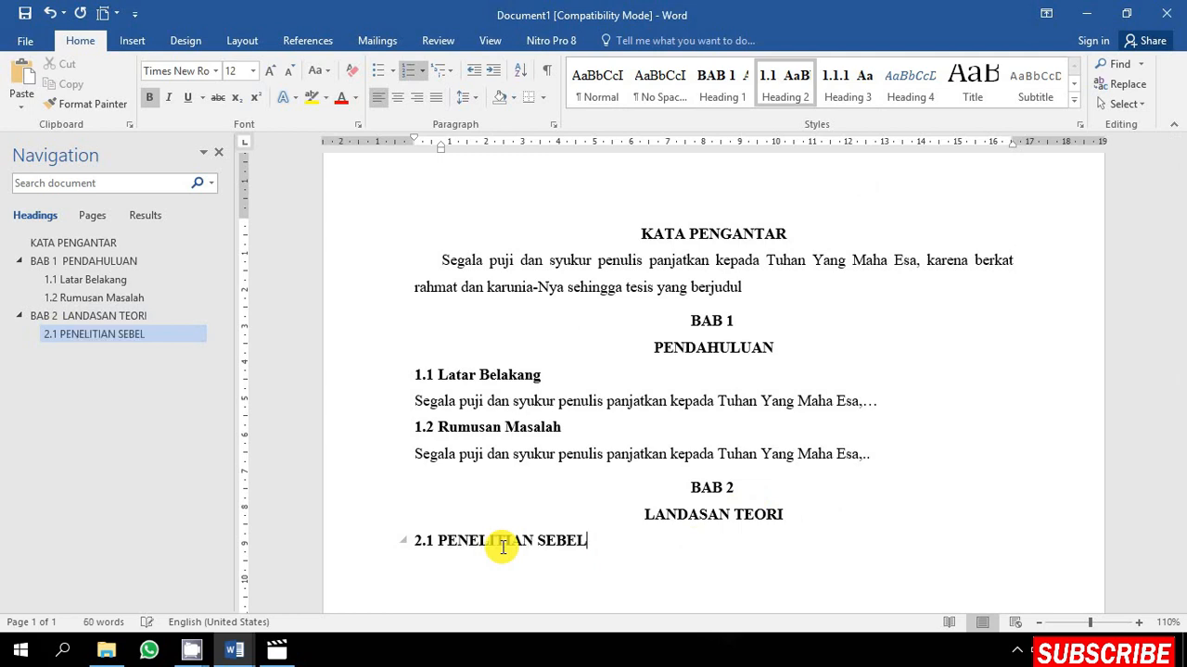
type("UMNYA")
- Change the case of the 2.1 subheading to "Penelitian Sebelumnya", with each word capitalized, and start a new paragraph below it
key("shift+Left")
key("shift+Left")
key("shift+Left")
key("shift+Left")
key("shift+Left")
key("shift+Left")
key("shift+Left")
key("shift+Left")
key("shift+Left")
key("shift+Left")
key("shift+Left")
key("shift+Left")
key("shift+Left")
key("shift+Left")
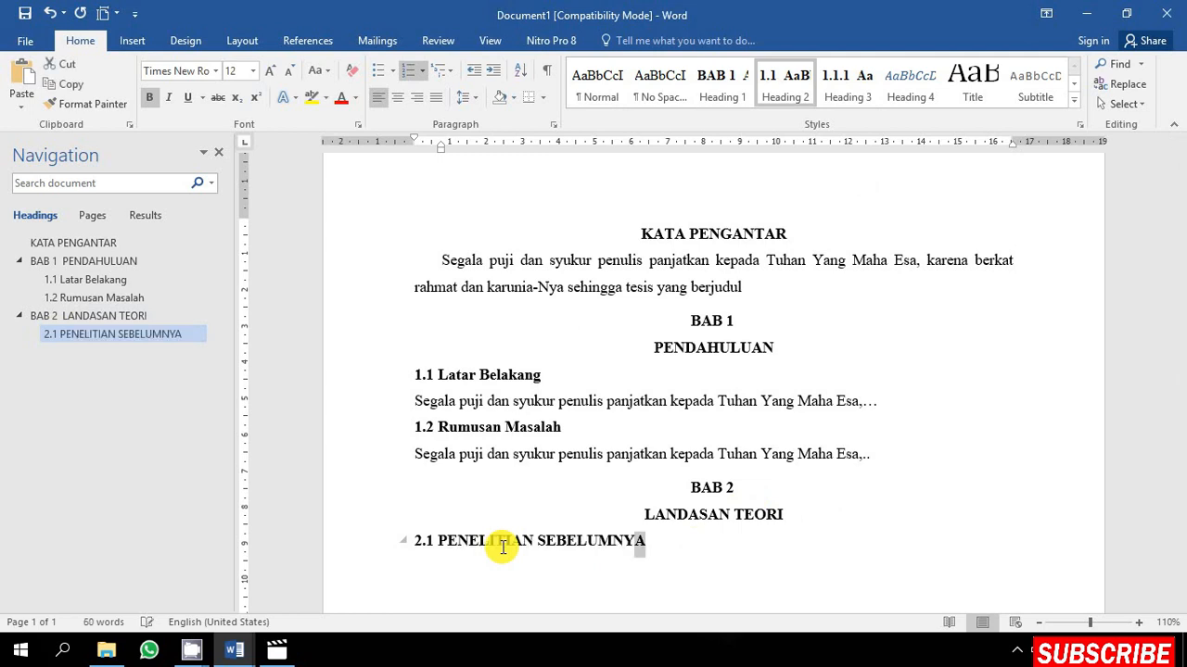
key("shift+Left")
key("shift+Left")
key("shift+Left")
key("shift+Left")
key("shift+Left")
key("shift+Left")
key("shift+Left")
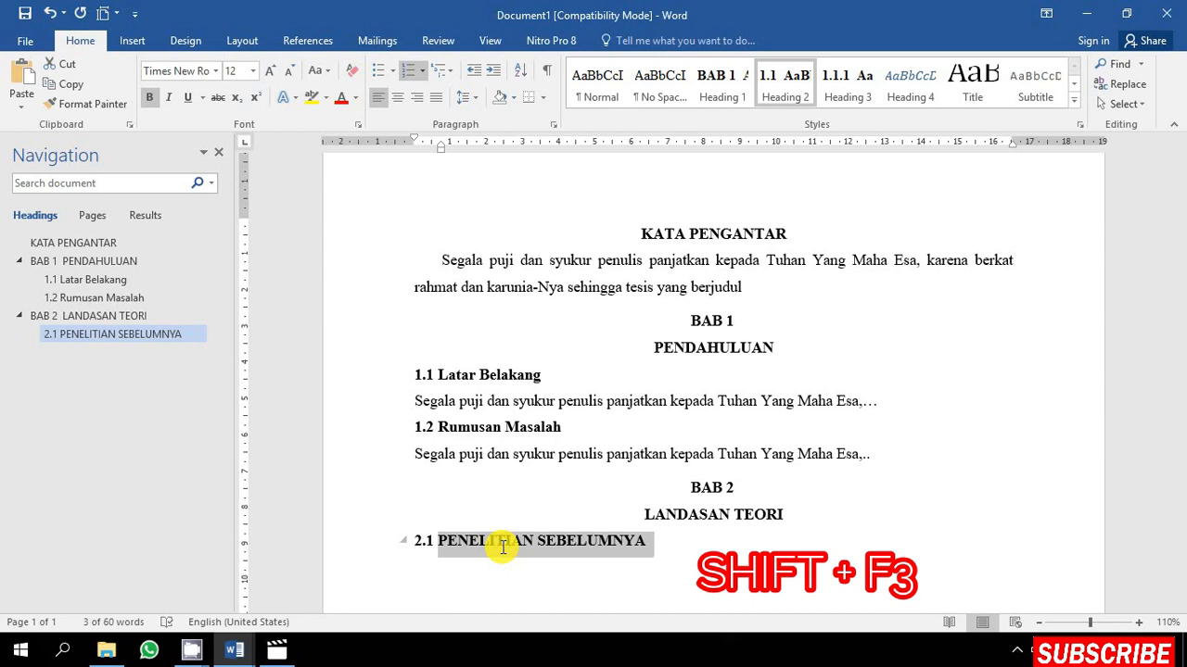
key("shift+F3")
key("shift+F3")
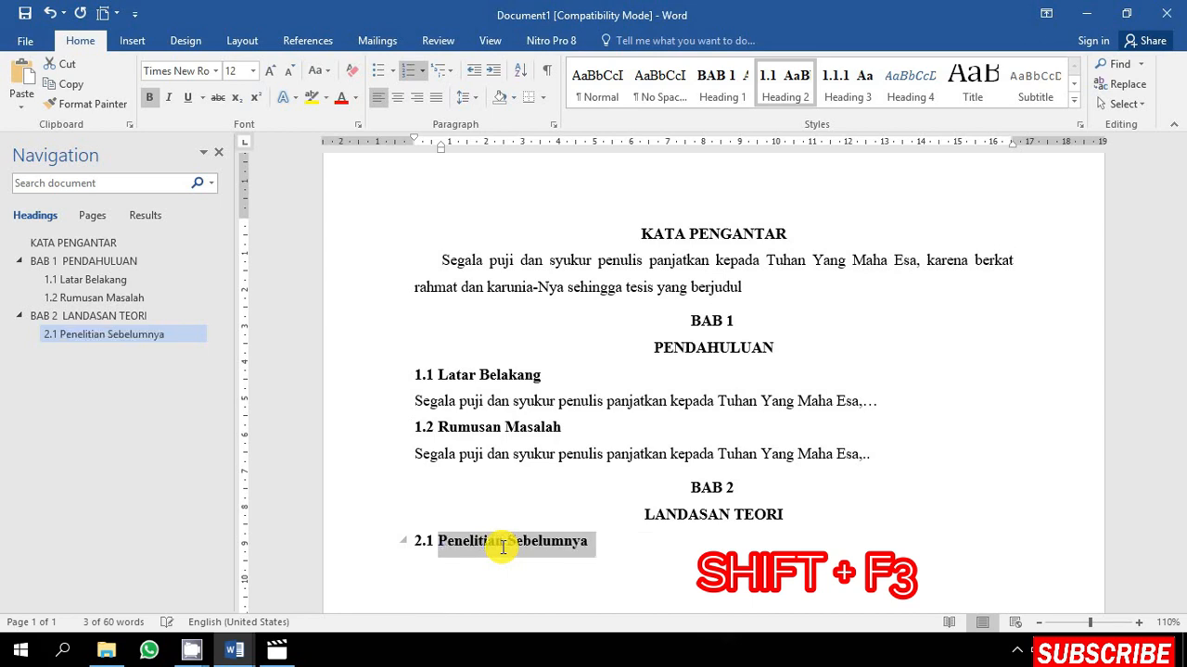
left_click(637, 545)
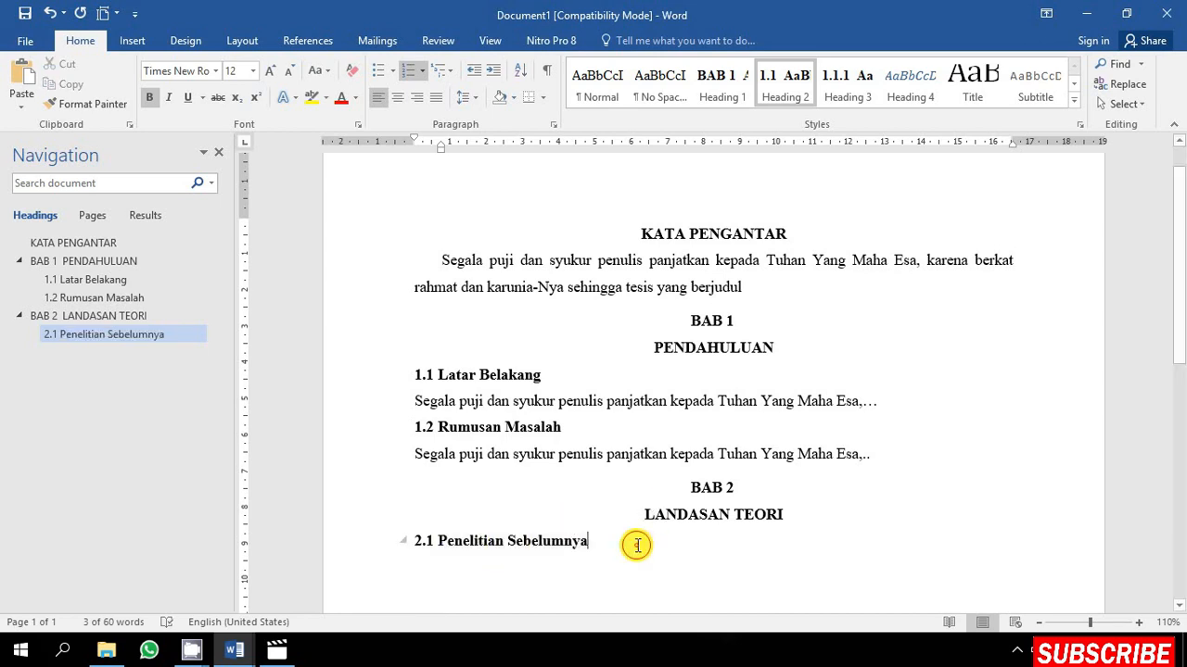
key("Return")
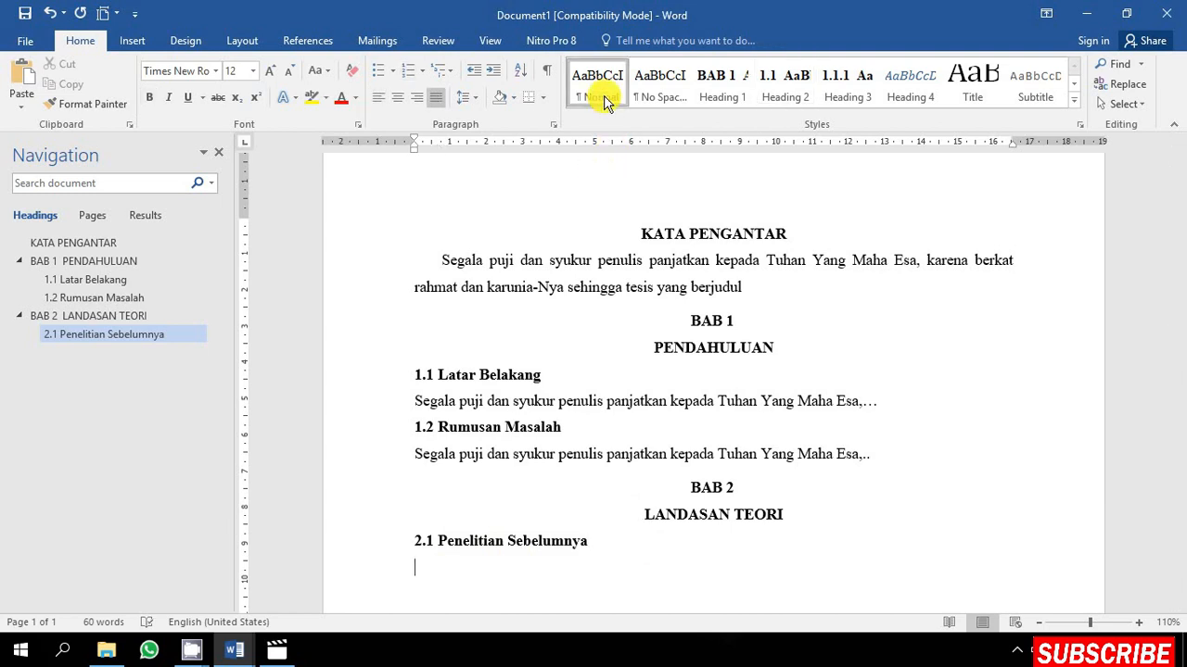
- Try the Heading 1, Heading 2 and Heading 3 styles on the empty line below Penelitian Sebelumnya
left_click(722, 81)
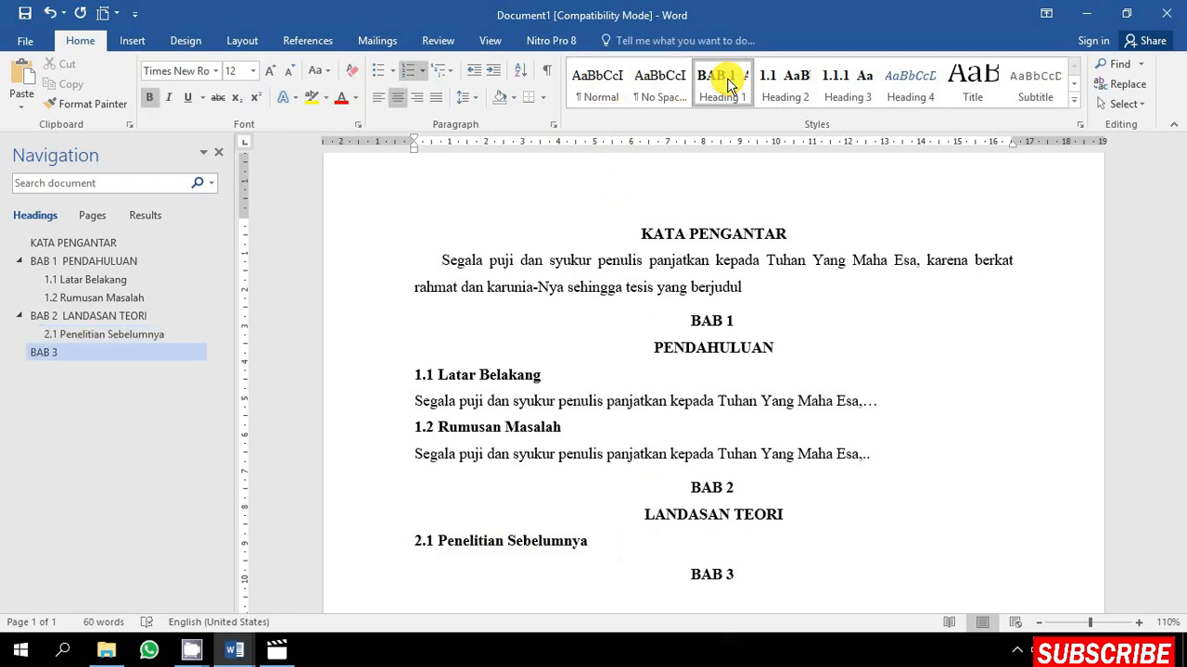
left_click(787, 80)
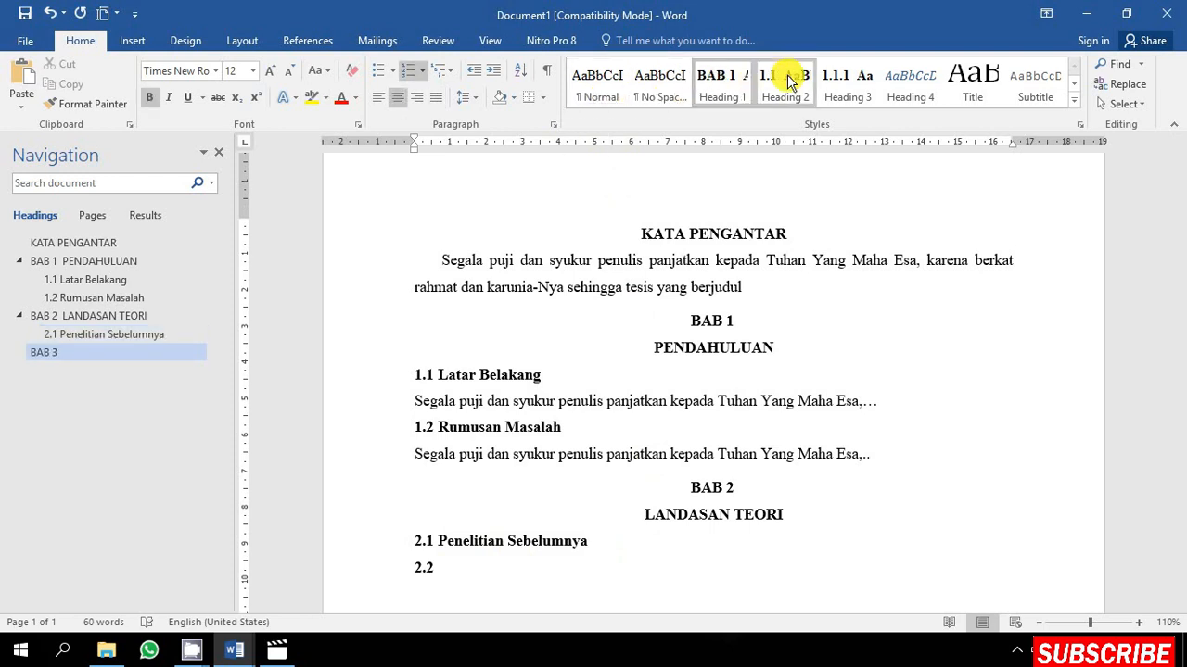
left_click(788, 82)
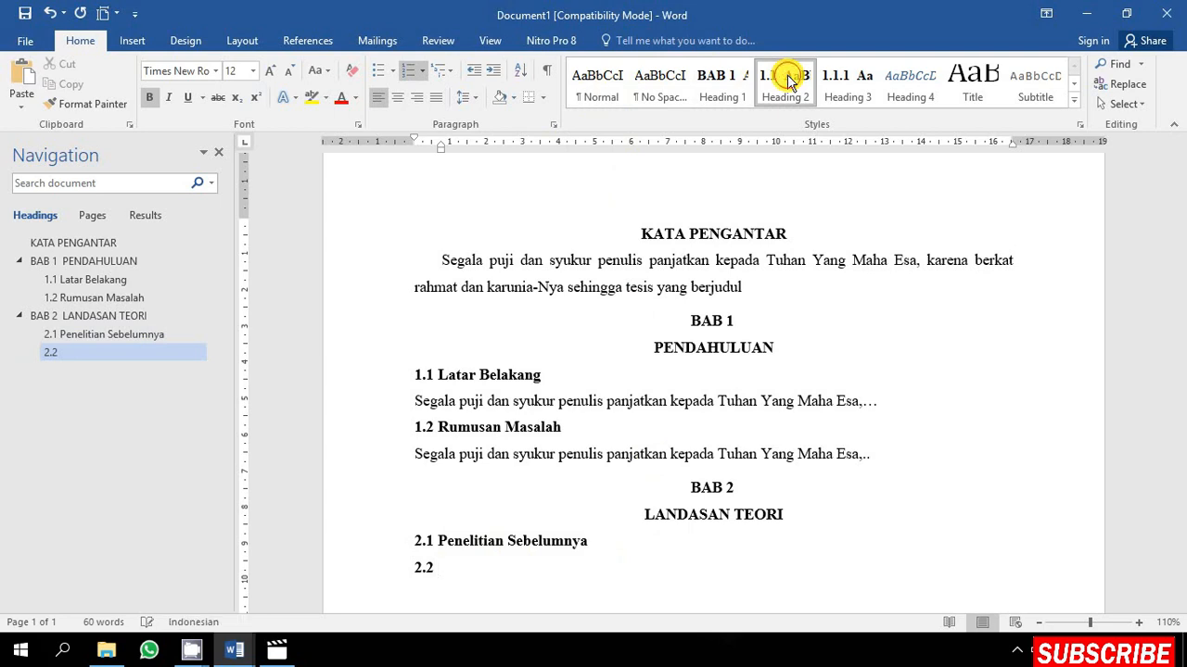
left_click(862, 81)
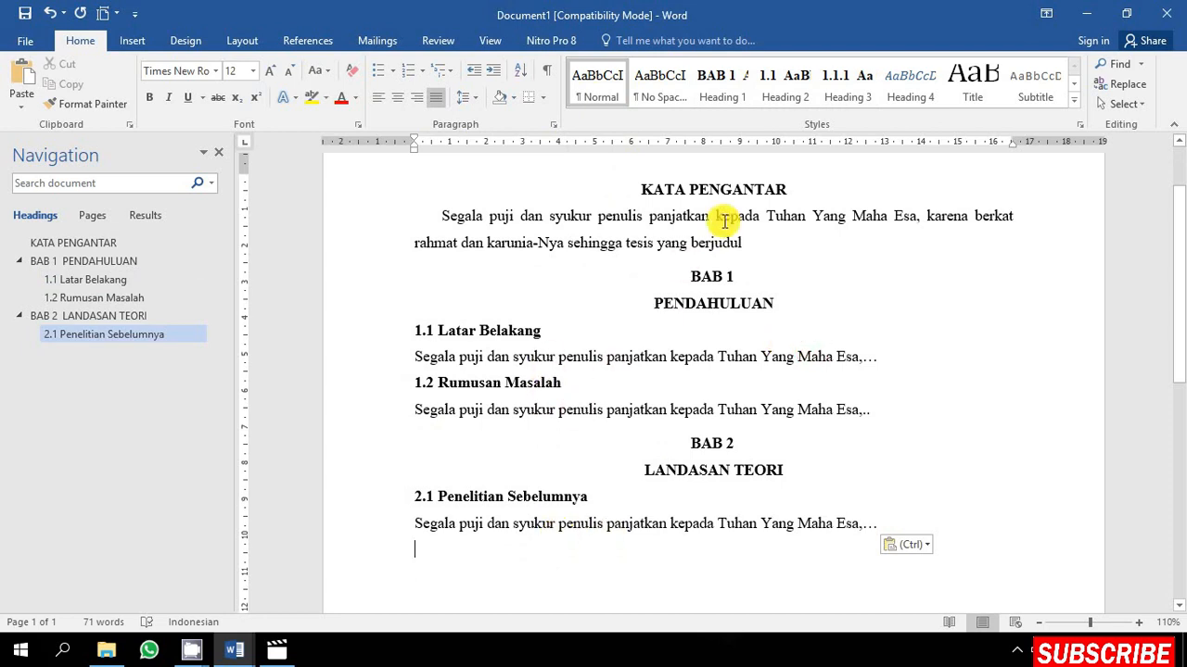
- Add the Heading 2 subheading "Baja" after section 2.1 and insert "Segala puji dan syukur penulis panjatkan kepada Tuhan Yang Maha Esa,…" below it
type("2.2")
left_click(799, 93)
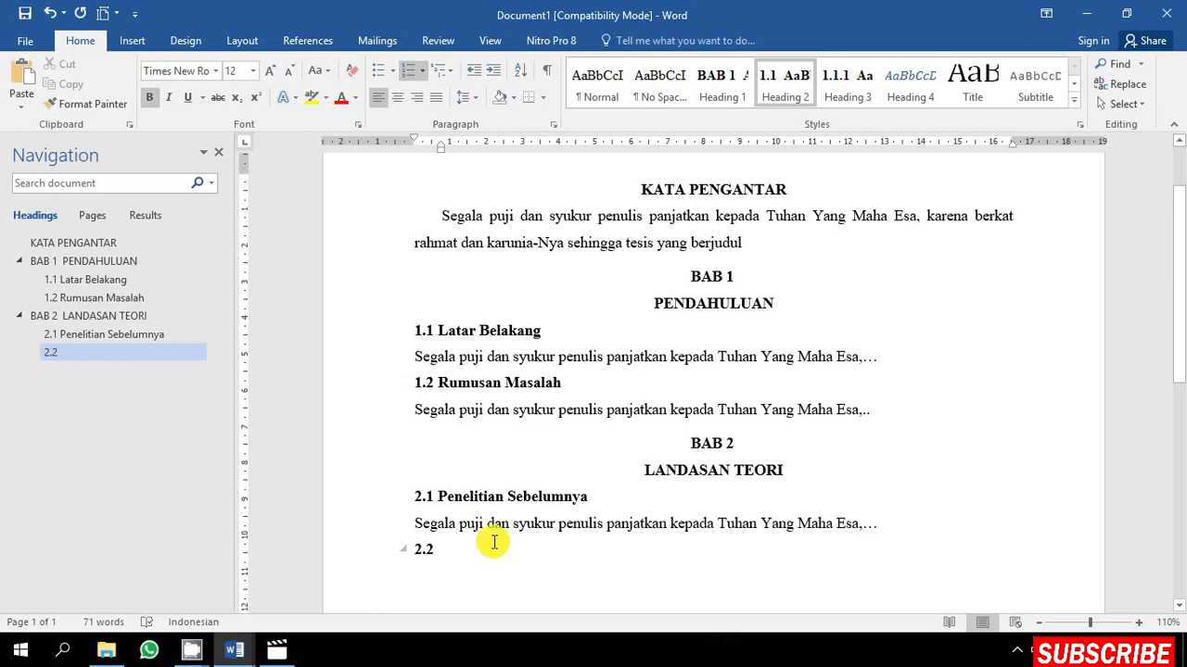
type("Baja")
key("Return")
type("Segala puji dan syukur penulis panjatkan kepada Tuhan Yang Maha Esa,…")
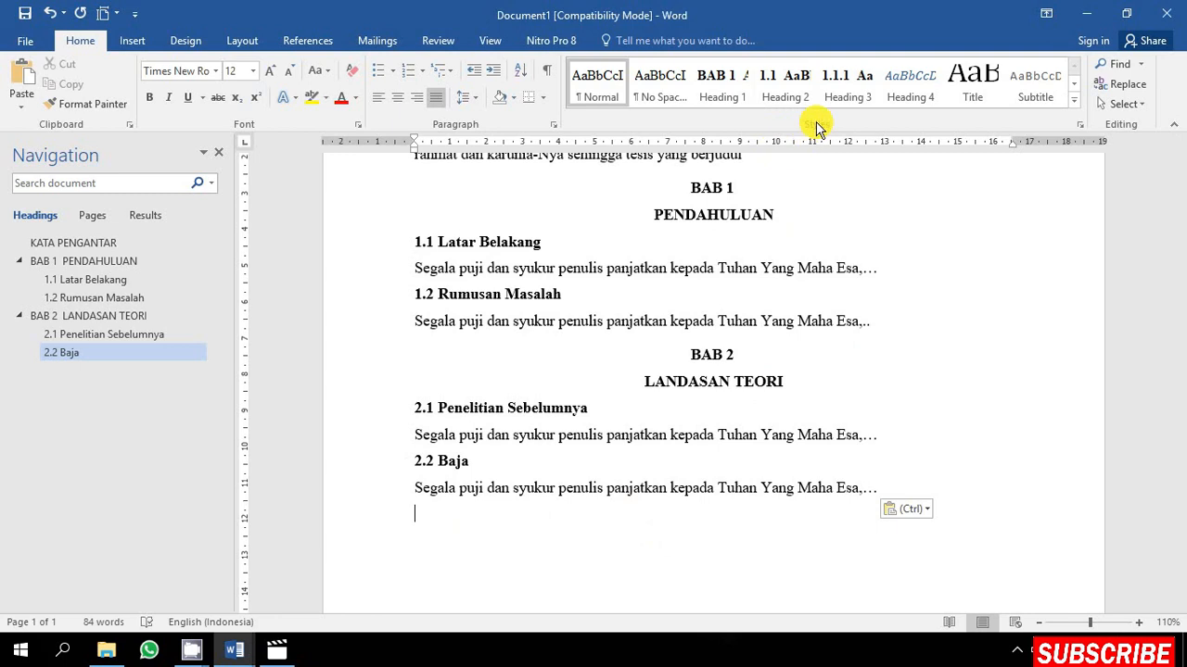
- Apply the Heading 3 style to the empty line below the Baja section's paragraph
left_click(851, 81)
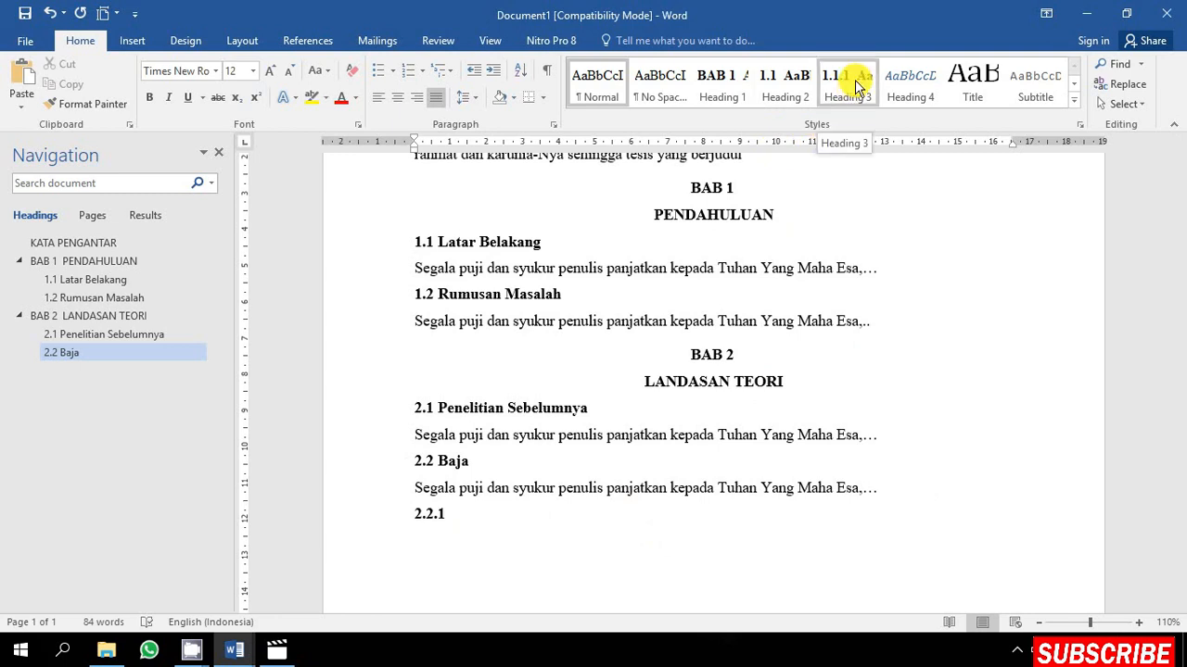
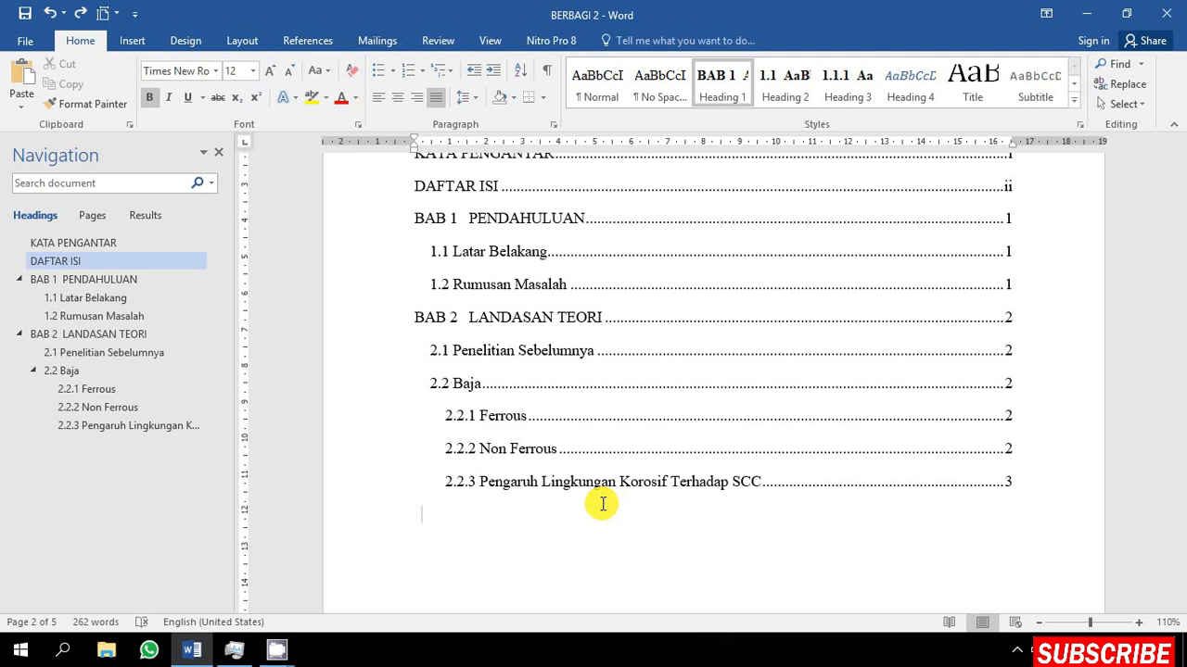
- Add the Heading 1 title "DAFTAR GAMBAR" without chapter numbering below the table of contents, with a new paragraph under it
key("Return")
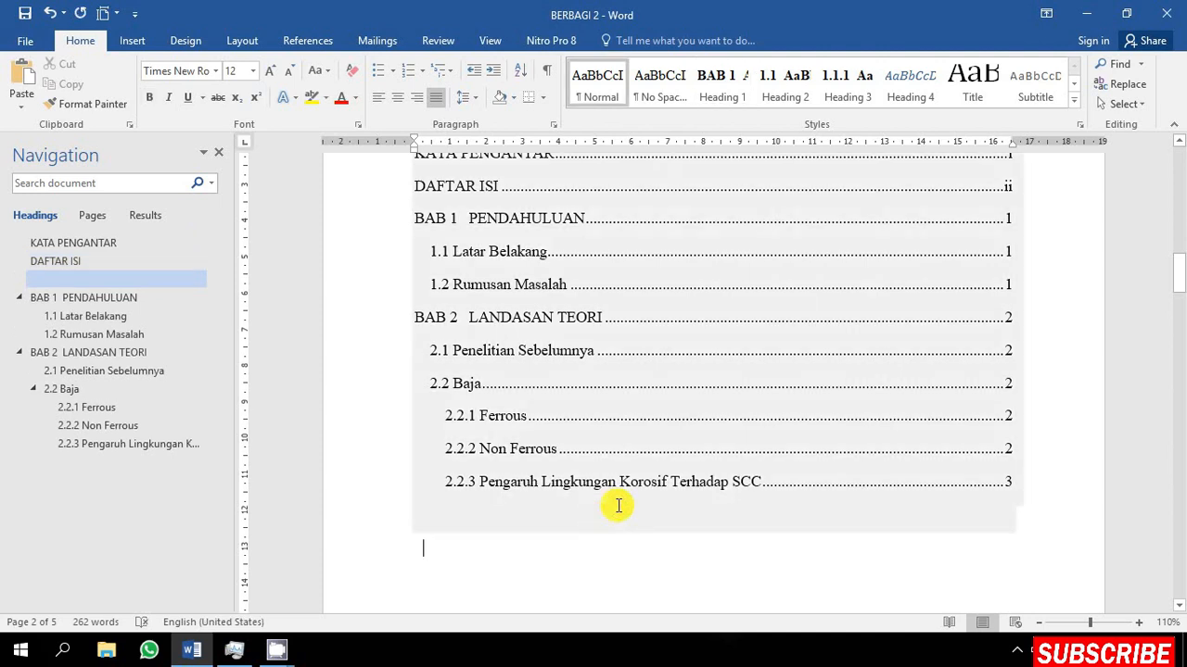
left_click(732, 82)
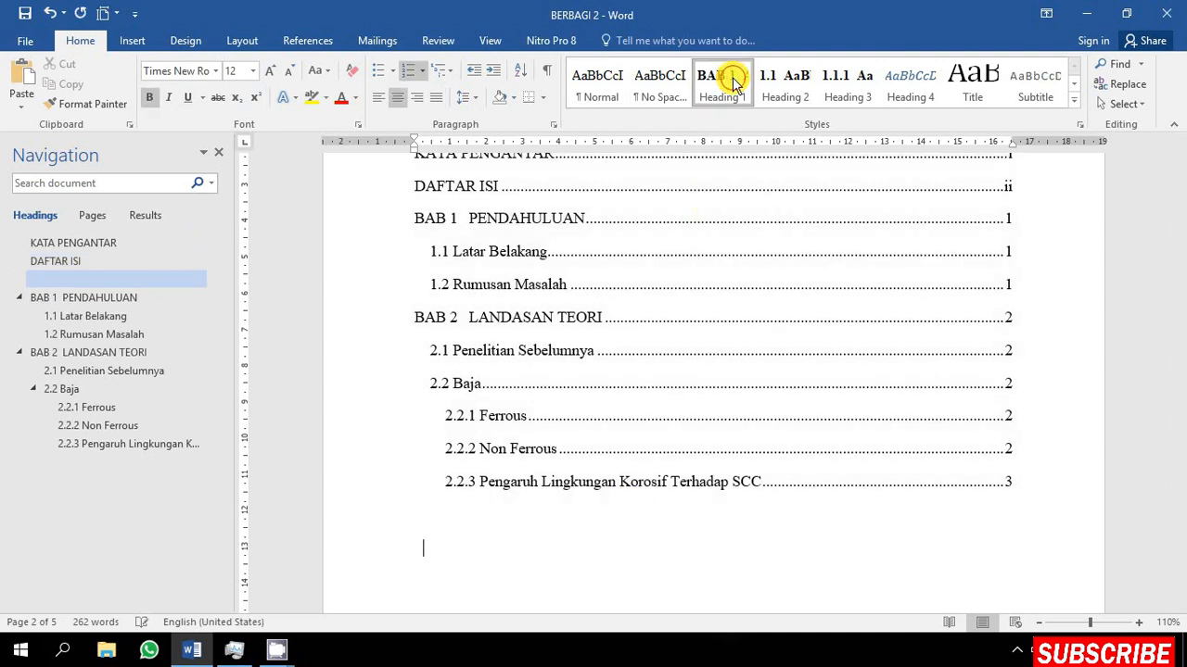
left_click(717, 553)
left_click(756, 546)
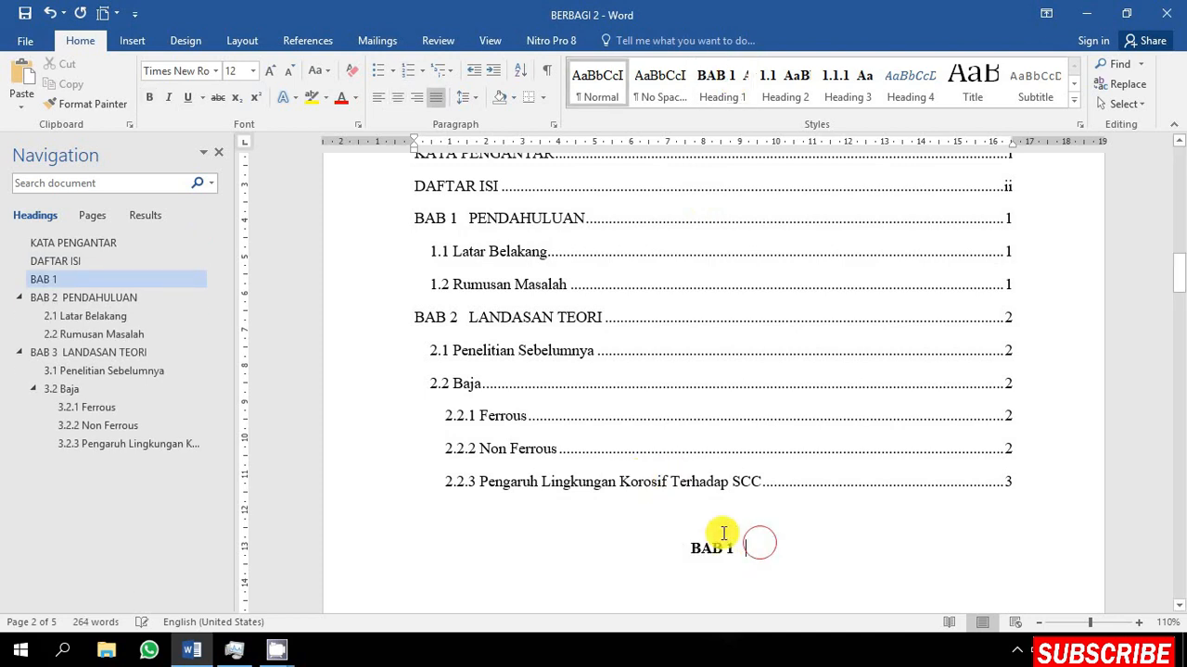
left_click(717, 549)
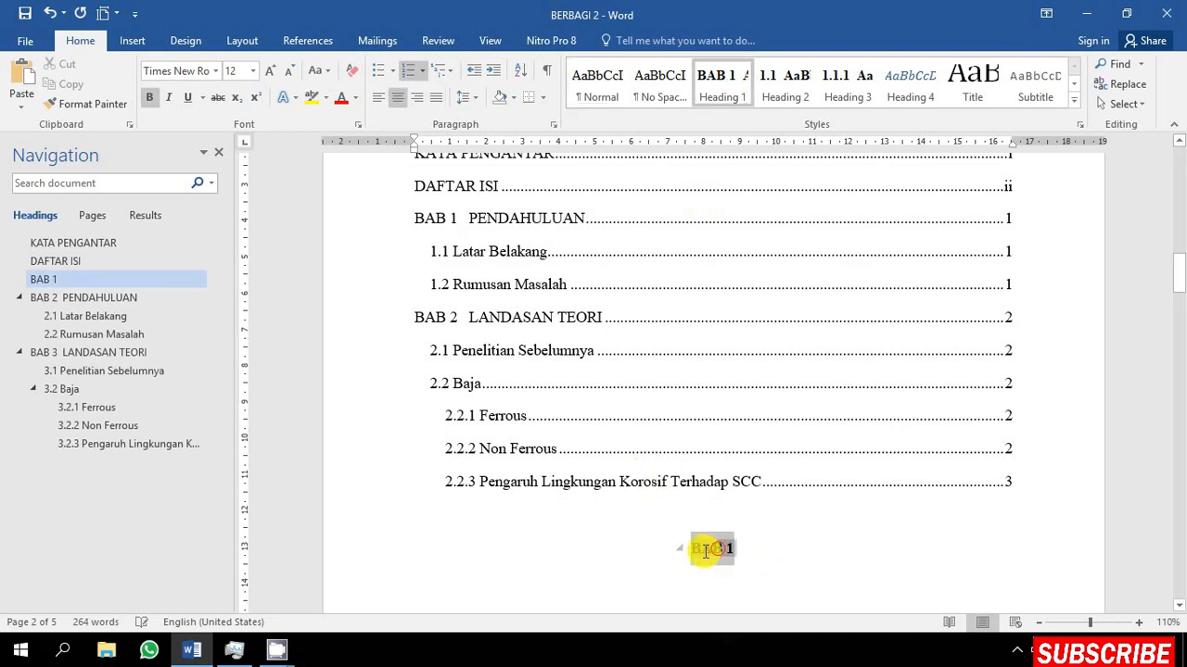
left_click(409, 74)
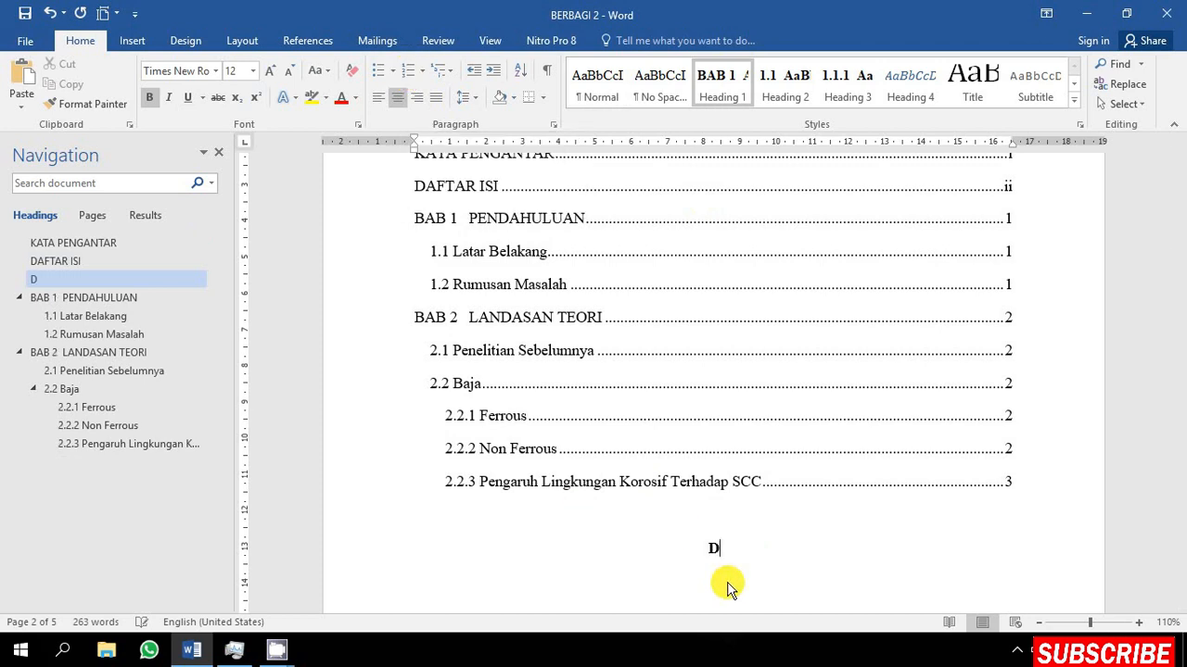
type("DAFTAR ")
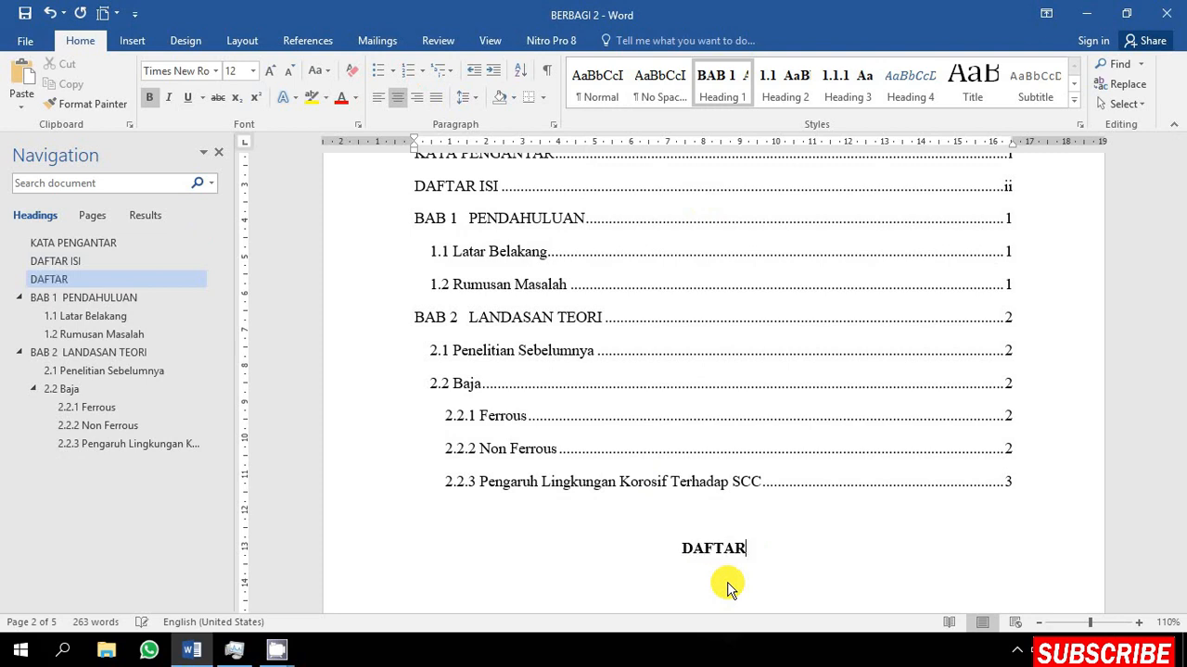
type("GAMBAR")
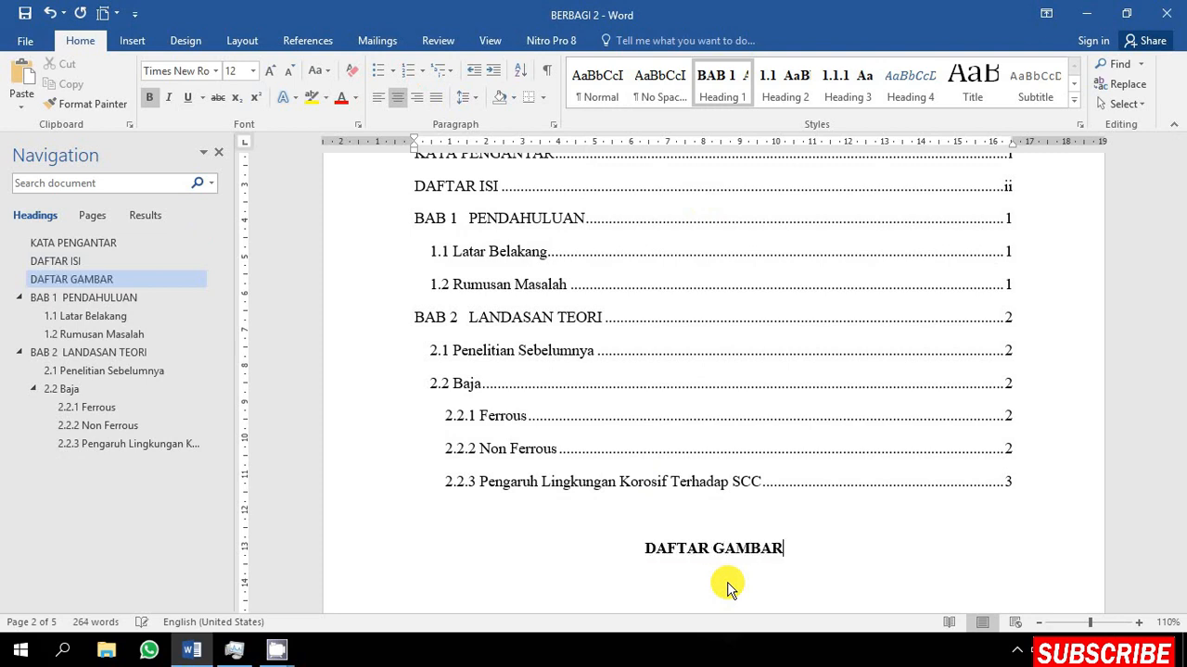
key("Return")
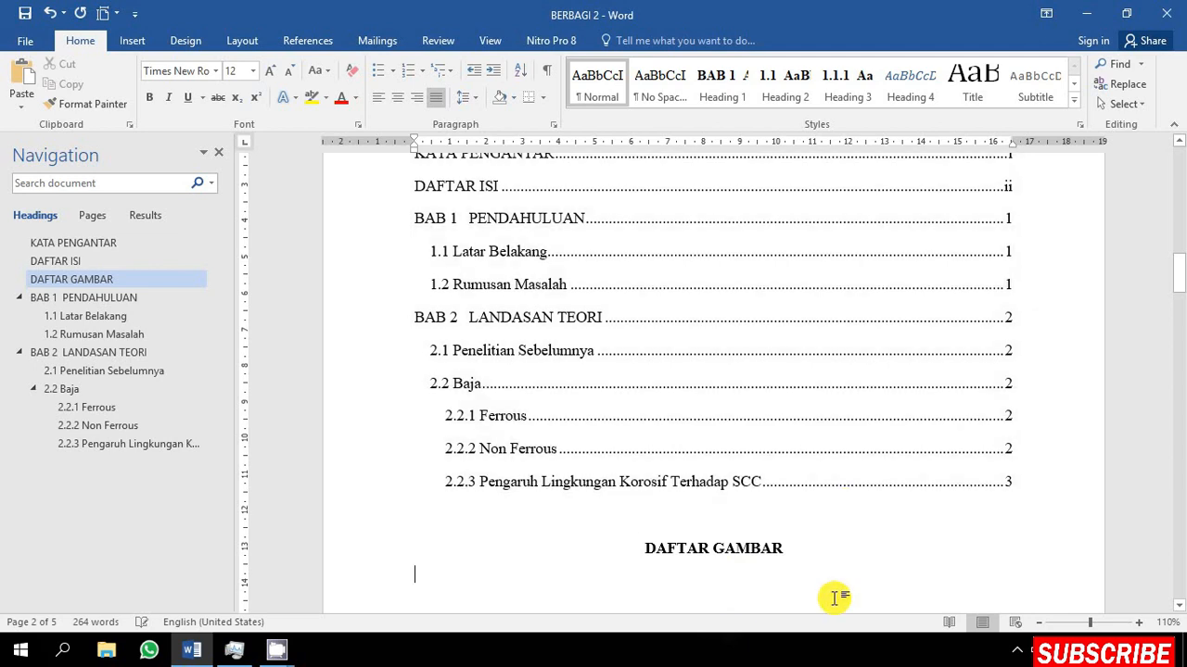
- Add the Heading 1 title "DAFTAR TABEL" without chapter numbering below DAFTAR GAMBAR
scroll(855, 572, "down", 3)
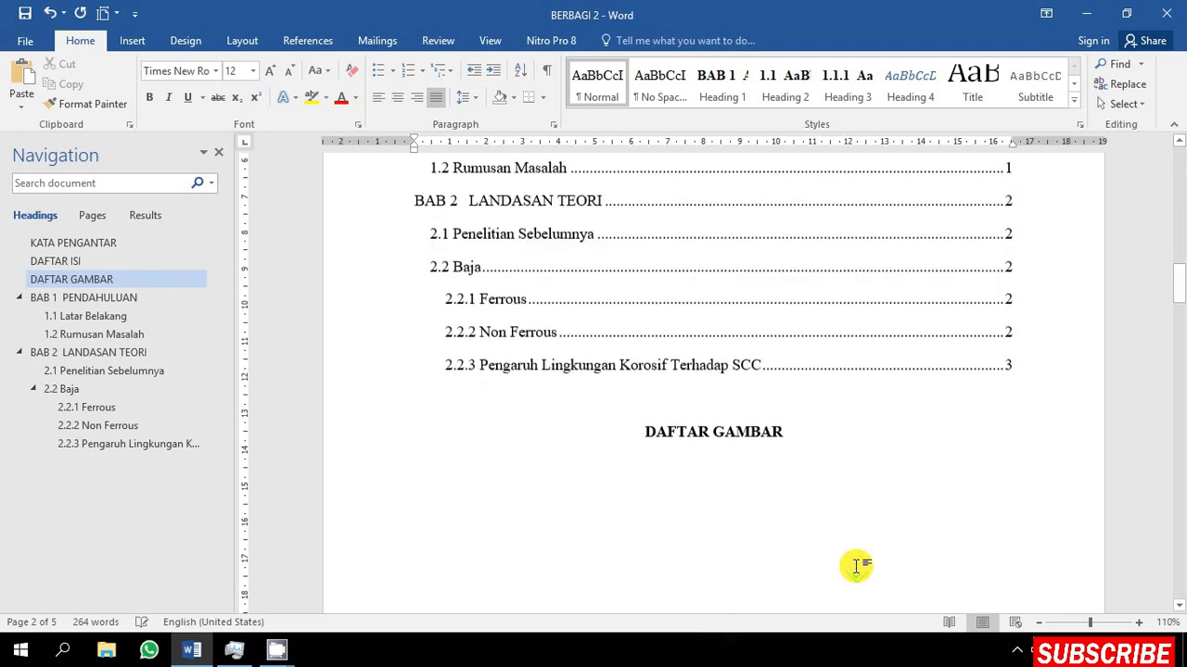
left_click(716, 92)
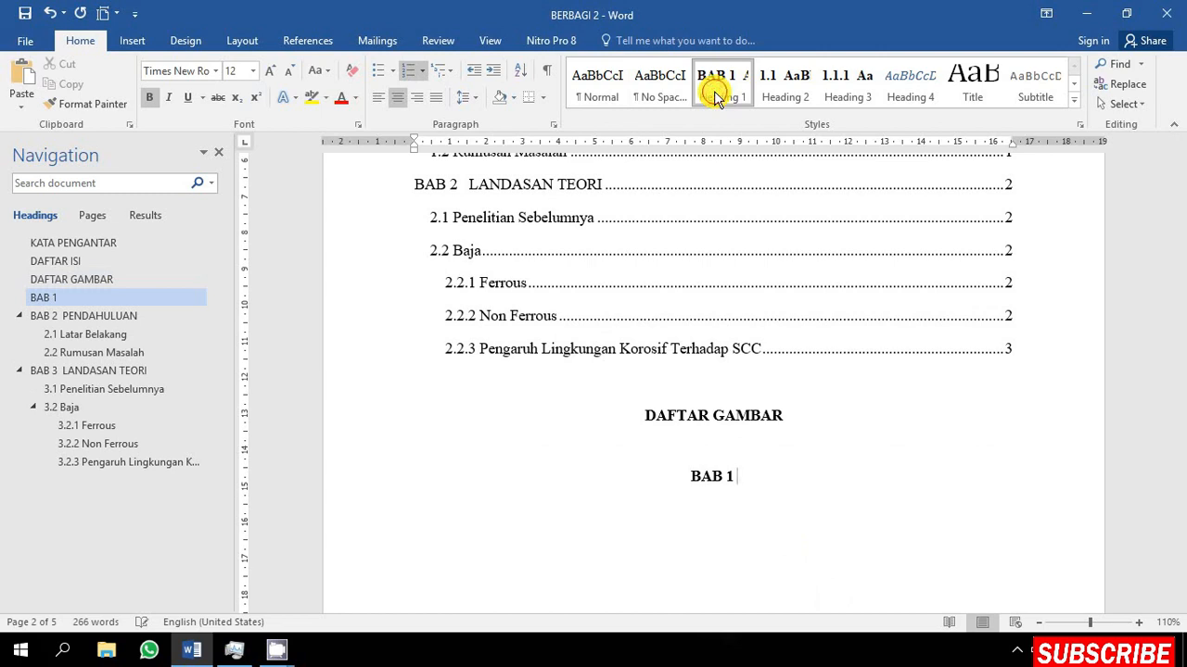
left_click(405, 72)
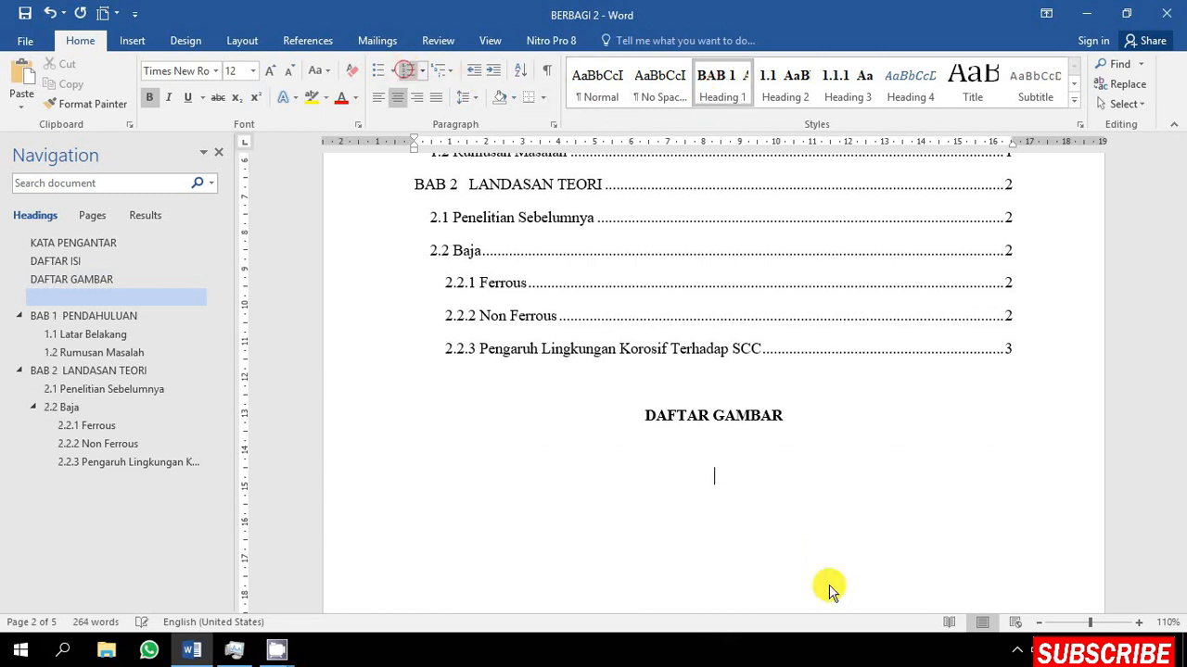
type("DAFTA")
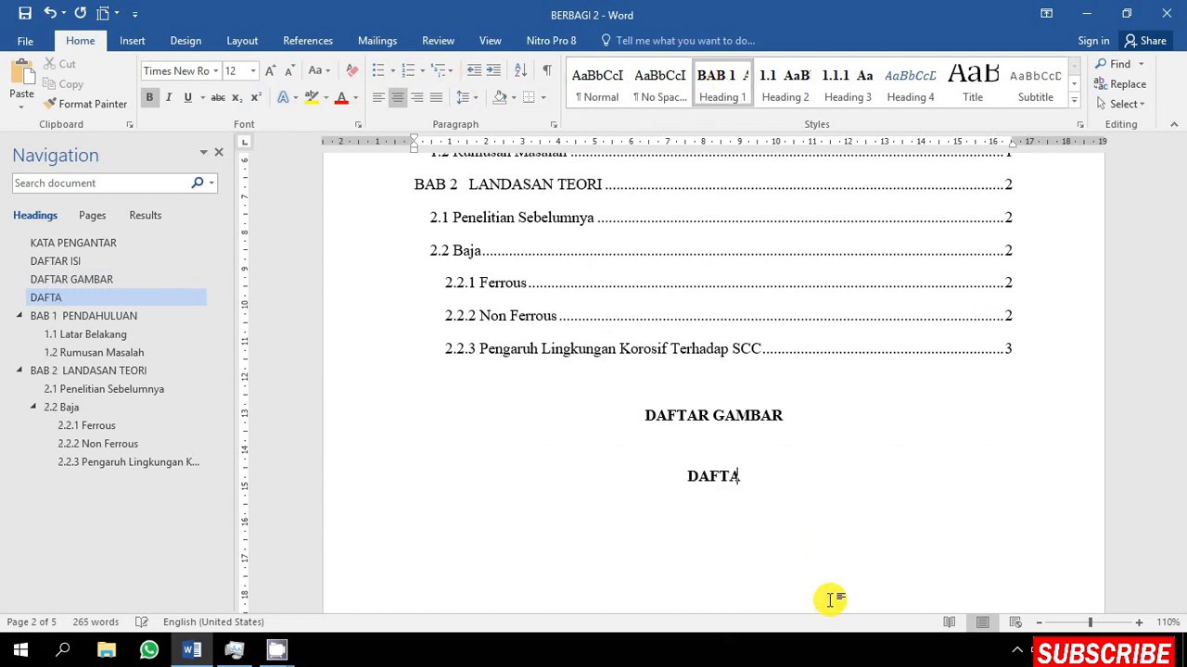
type("R TABEL")
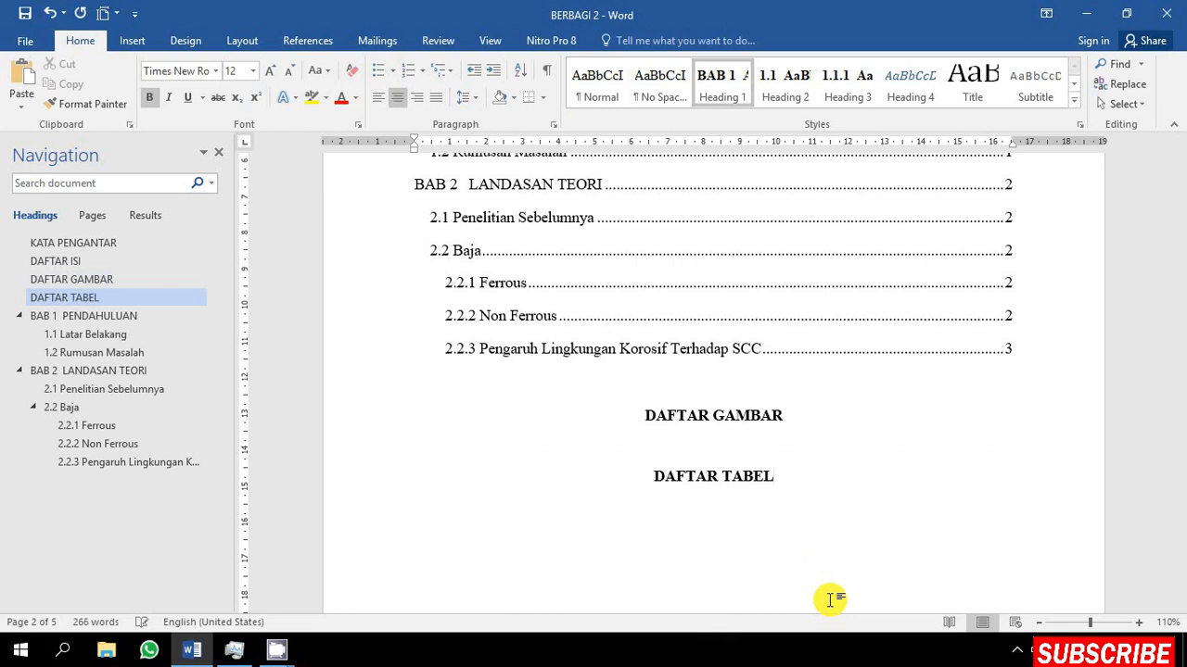
- Insert a page break before the DAFTAR GAMBAR title
left_click(777, 439)
left_click(656, 415)
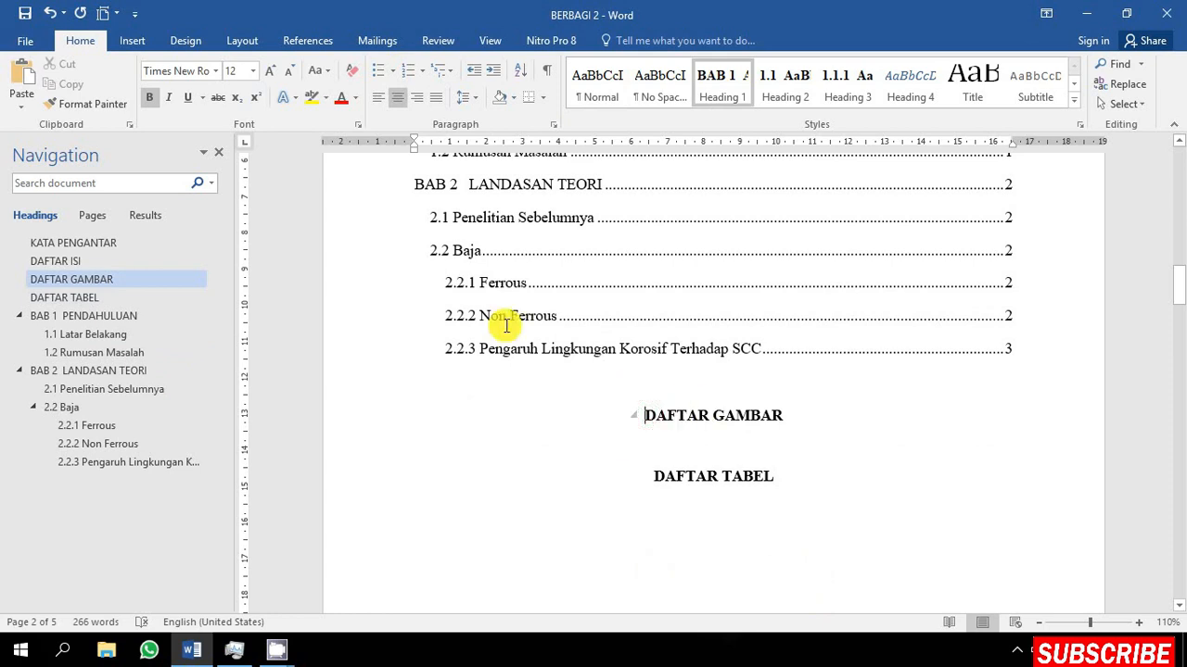
left_click(242, 41)
left_click(230, 68)
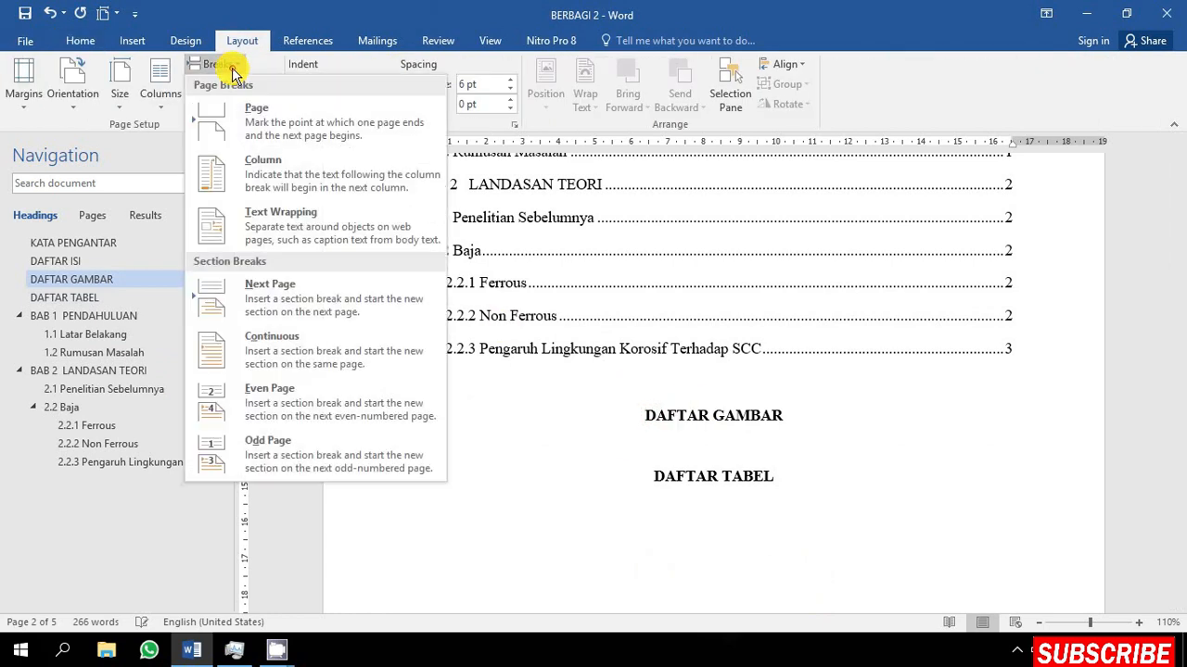
left_click(259, 125)
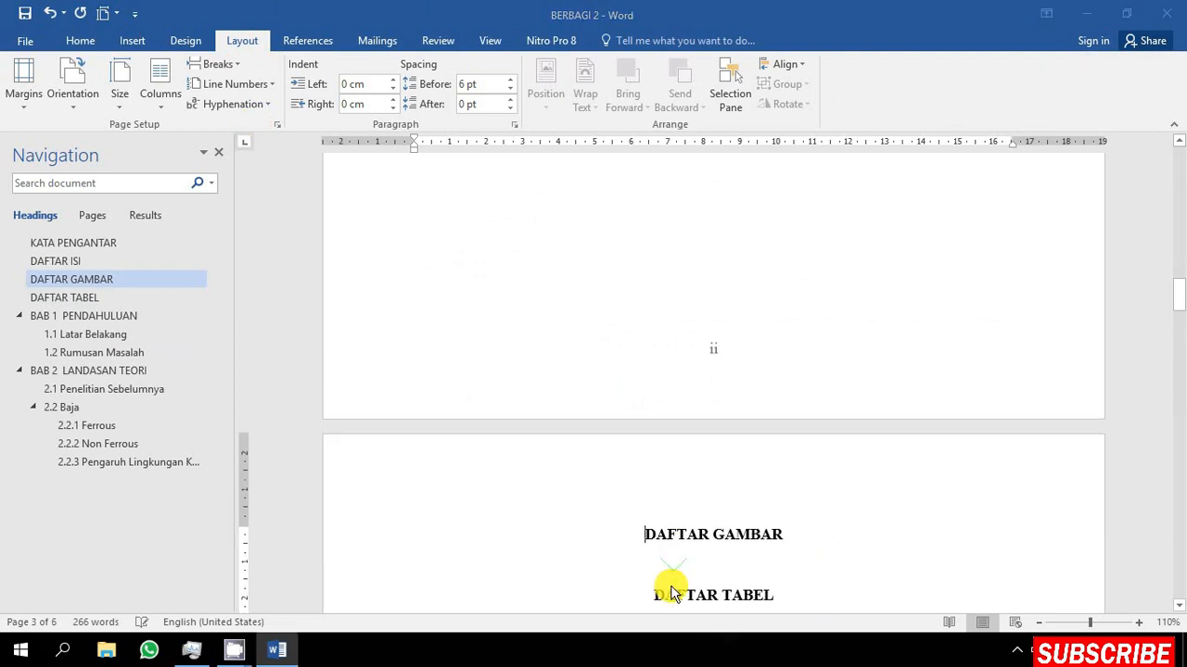
- Insert a page break before the DAFTAR TABEL title
scroll(674, 600, "down", 1)
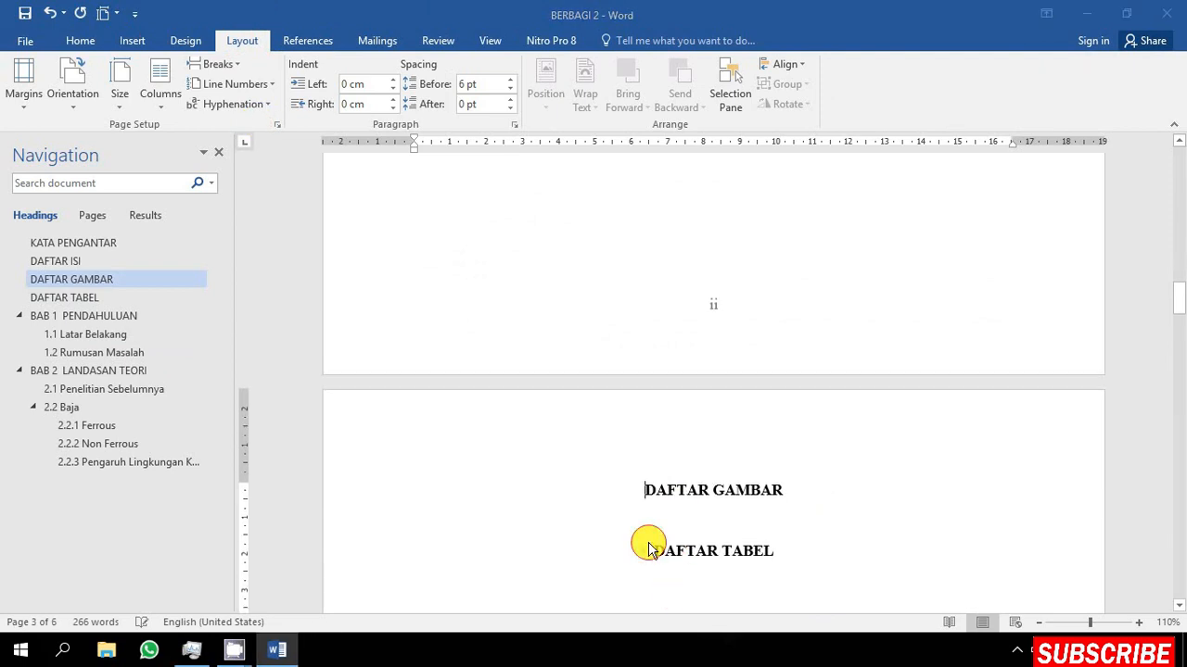
left_click(651, 551)
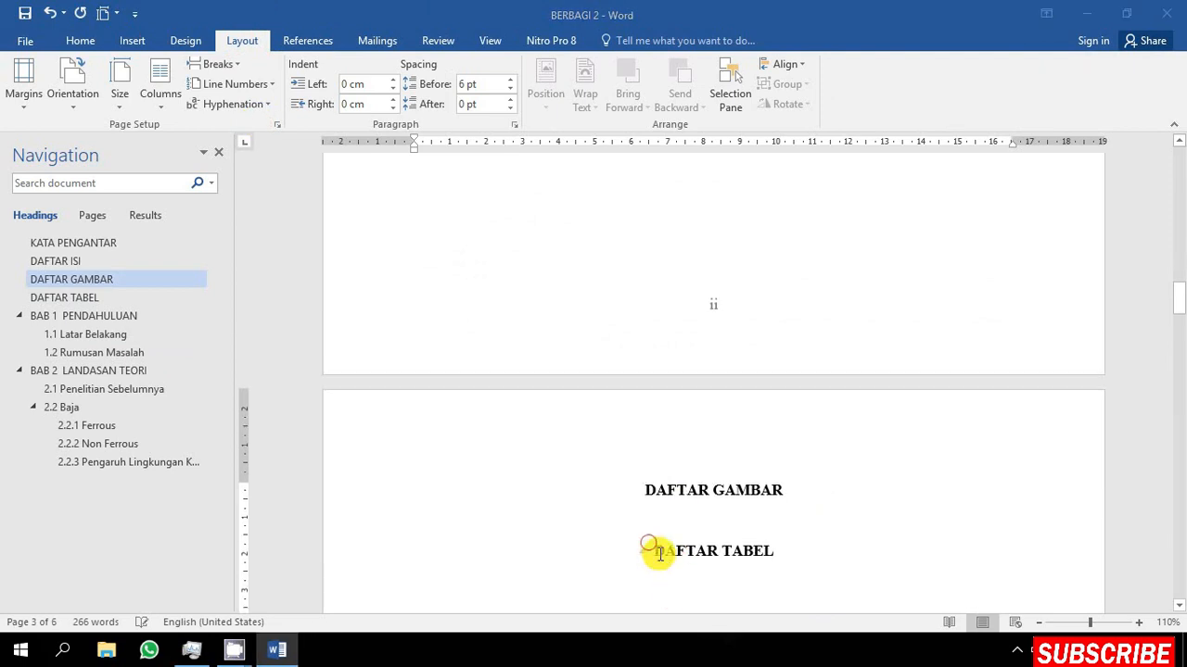
left_click(220, 67)
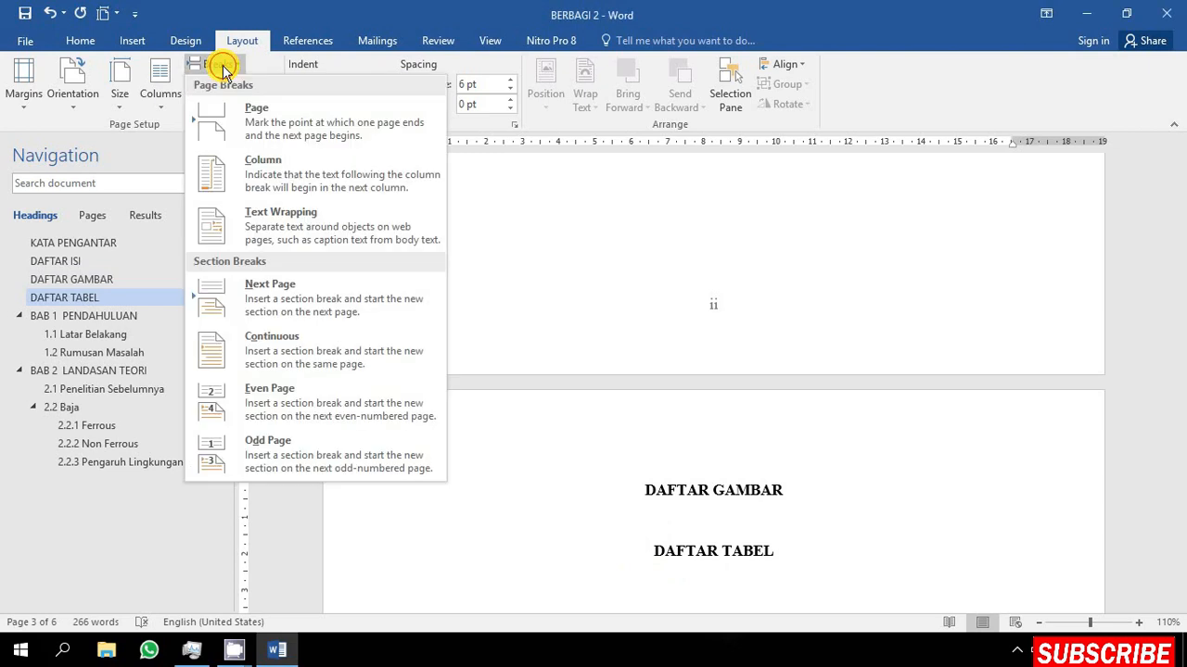
left_click(246, 119)
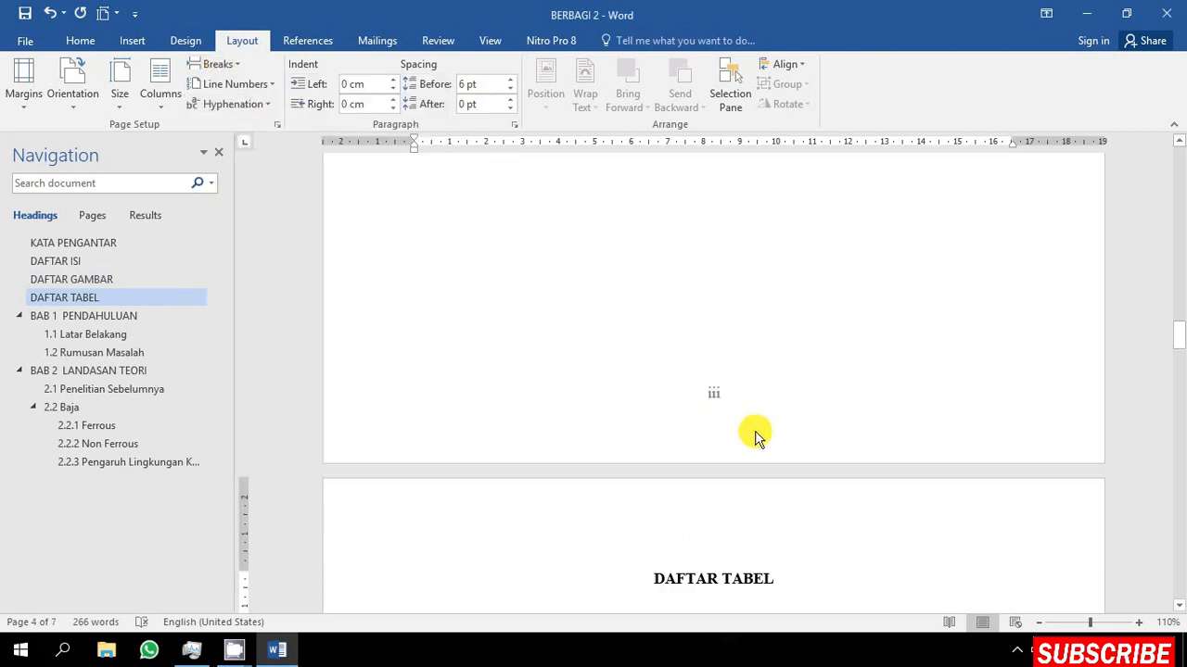
- Review the KATA PENGANTAR, DAFTAR GAMBAR and DAFTAR TABEL pages and check the space below the DAFTAR GAMBAR title
left_click(118, 243)
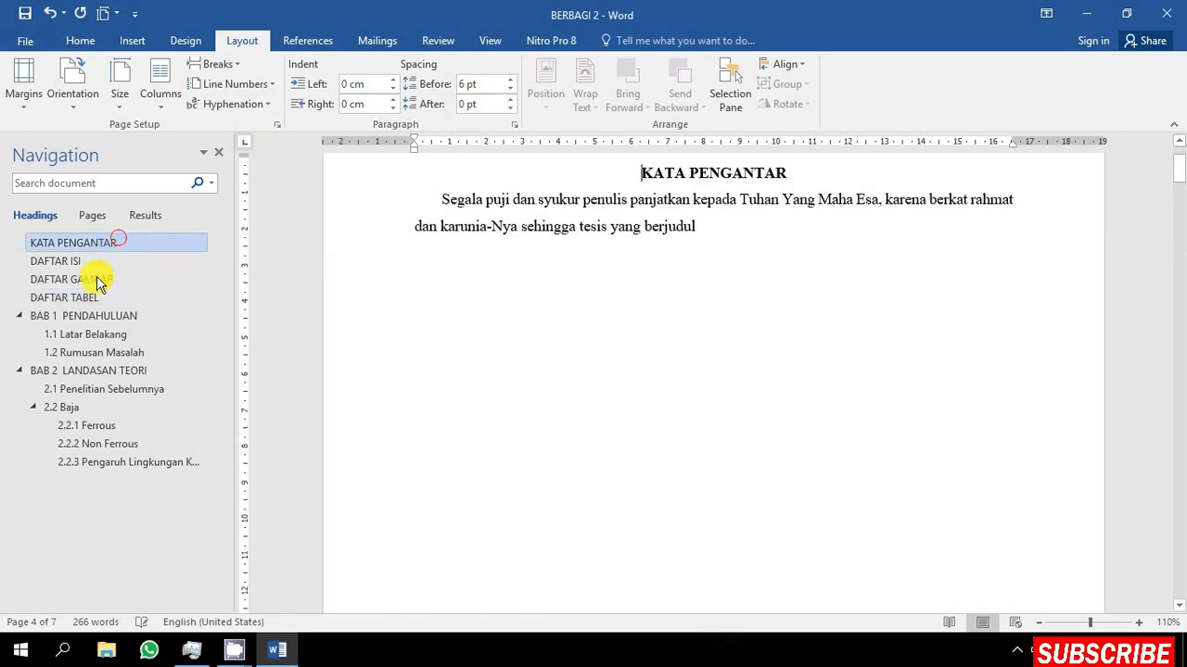
left_click(95, 278)
left_click(100, 298)
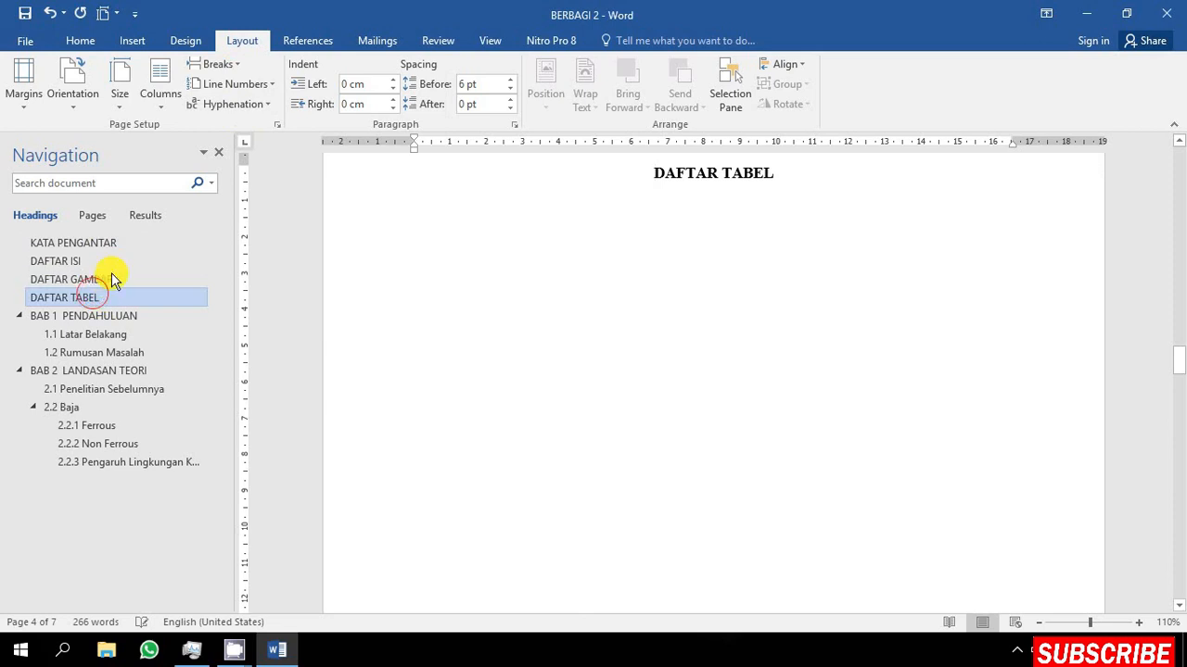
left_click(110, 278)
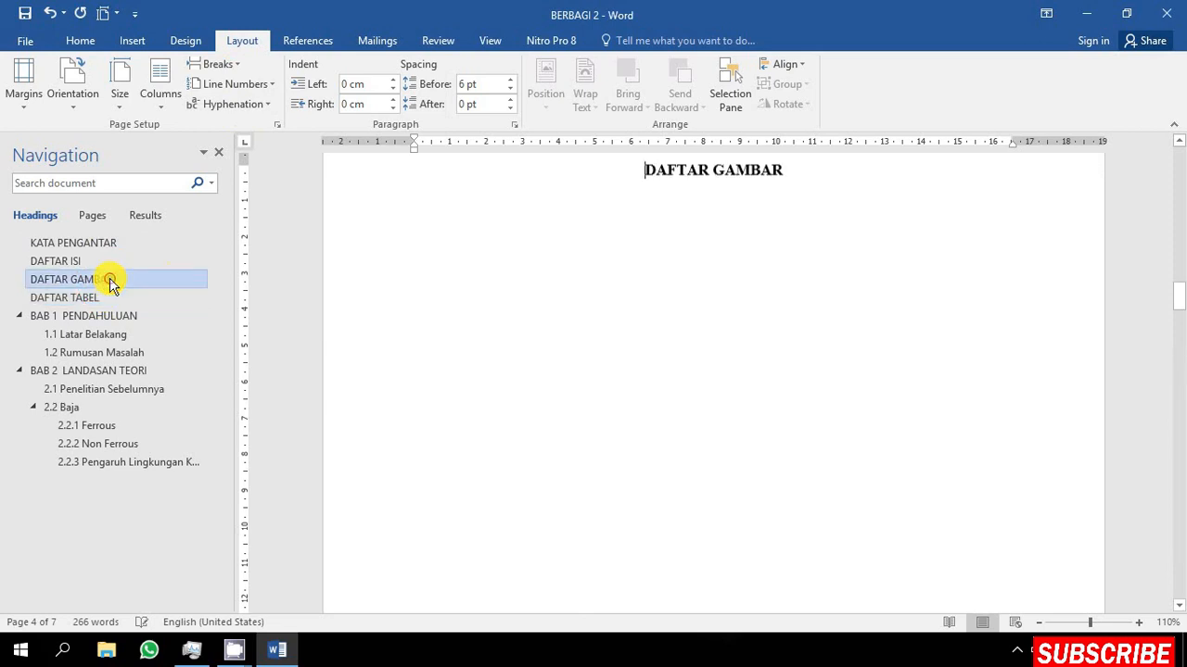
left_click(835, 174)
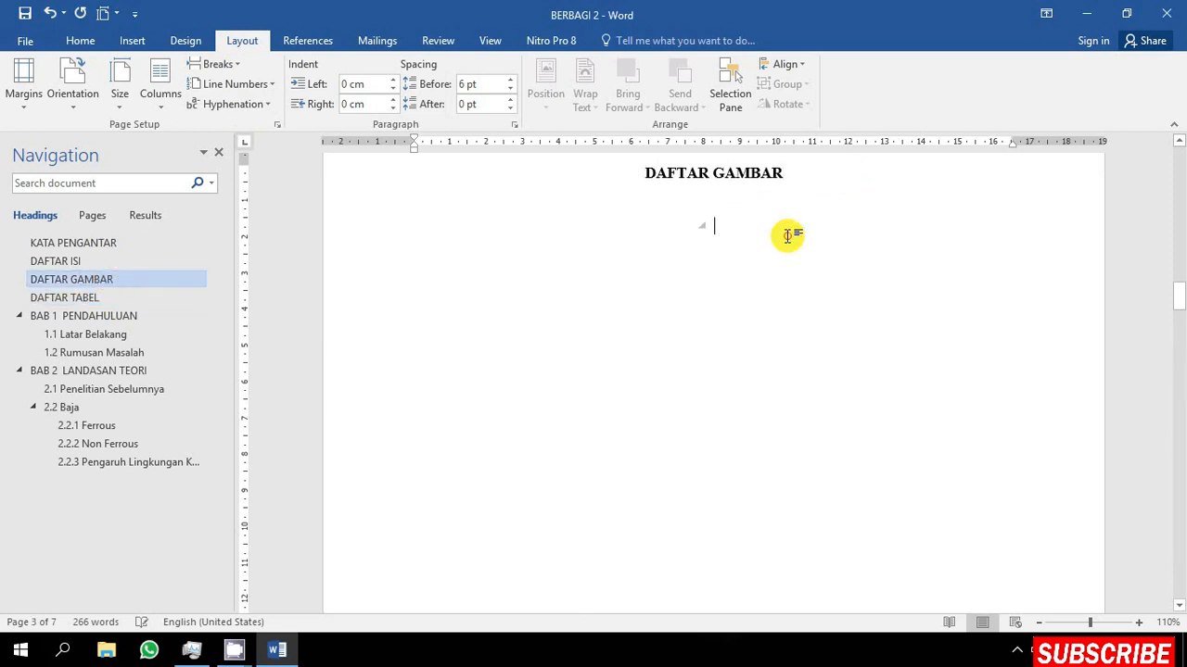
left_click(809, 176)
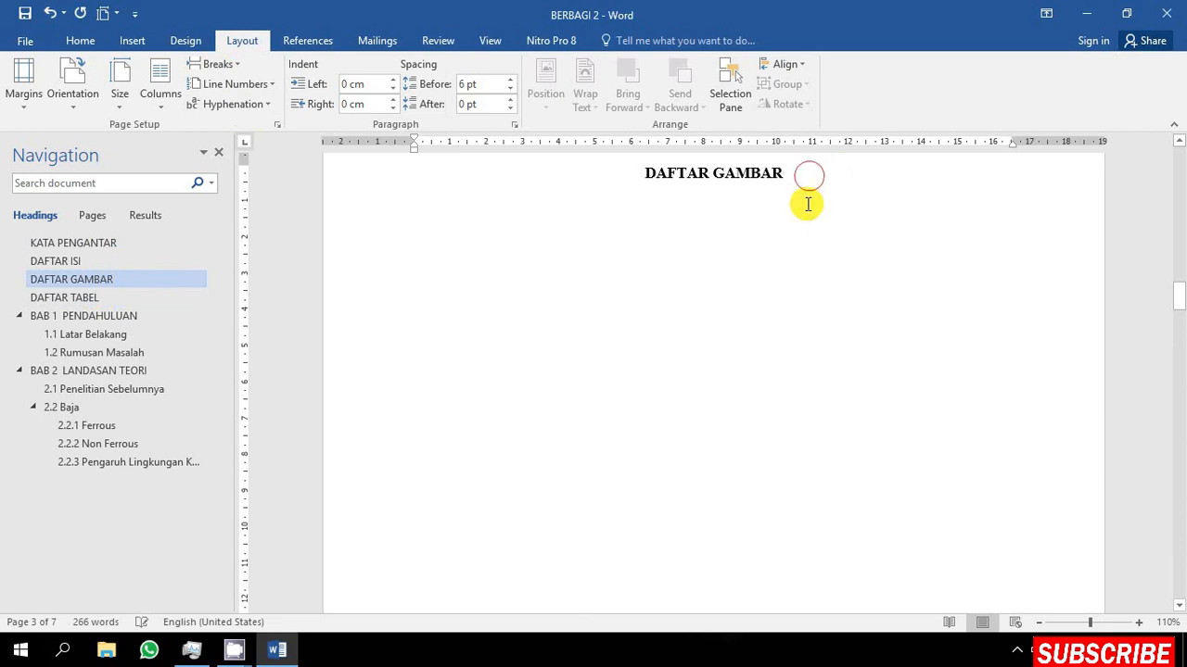
key("Down")
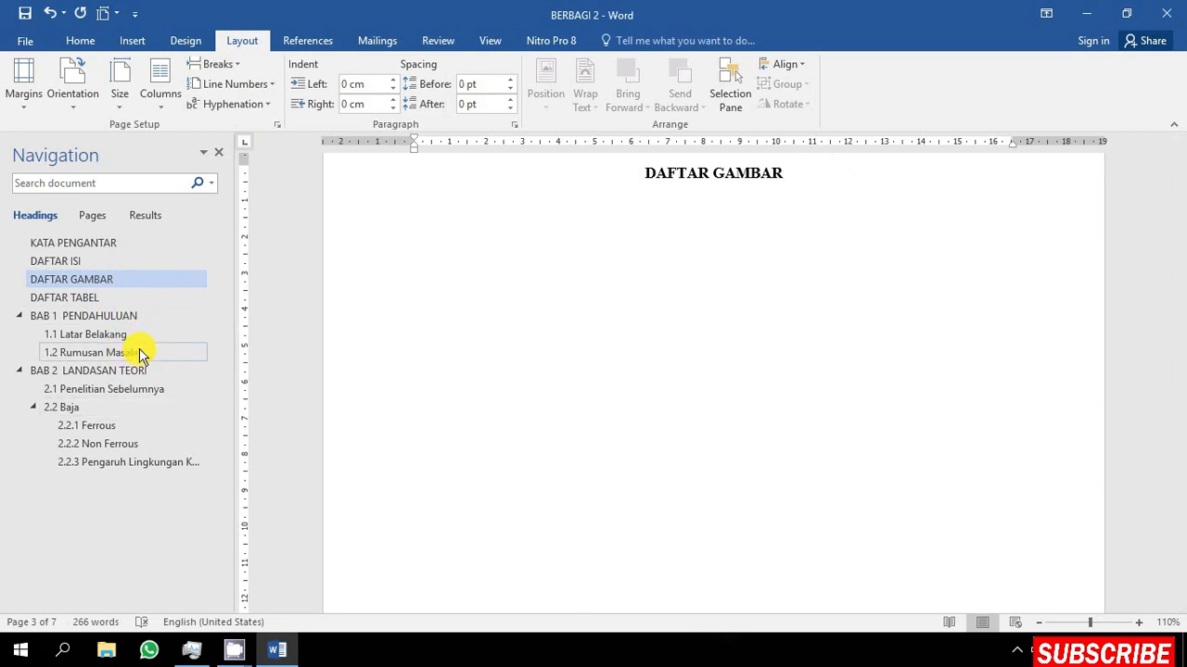
- Start a caption on the empty line below the SCC circle diagram in section 2.1 Penelitian Sebelumnya
left_click(141, 350)
left_click(152, 390)
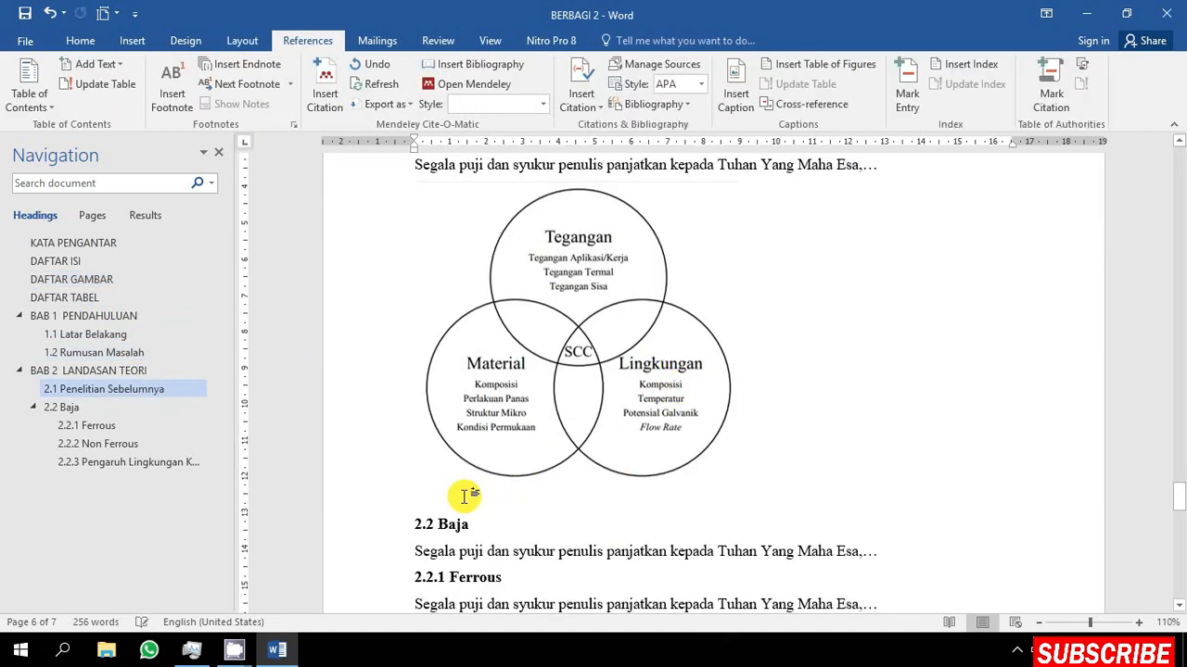
left_click(446, 498)
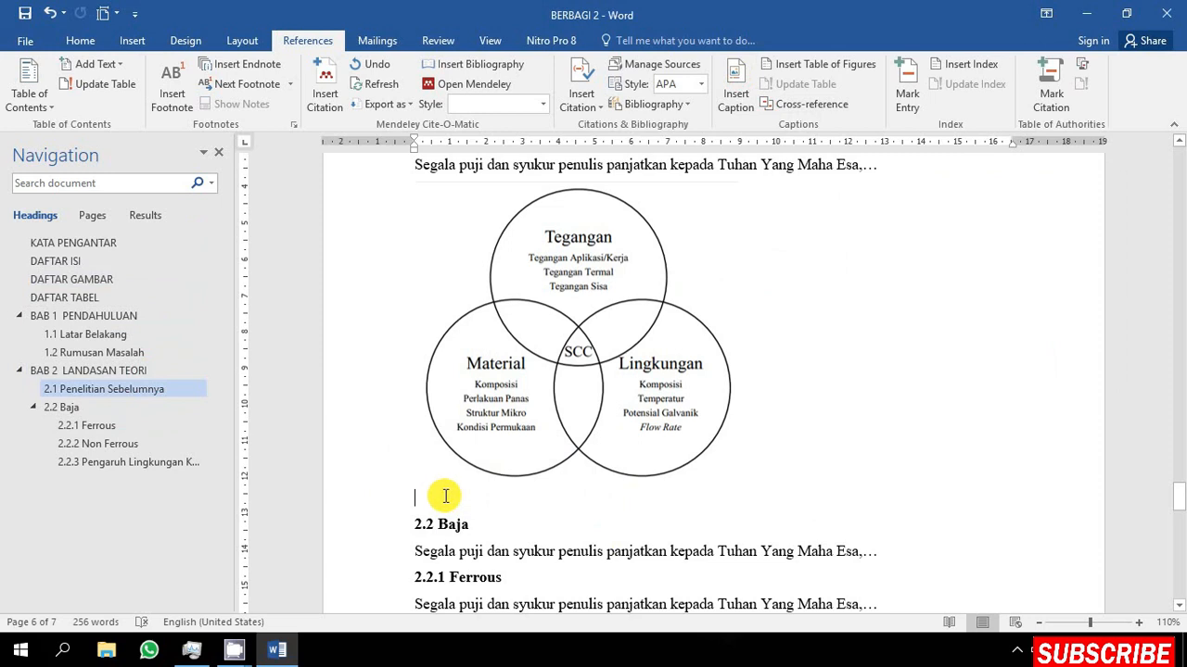
left_click(735, 95)
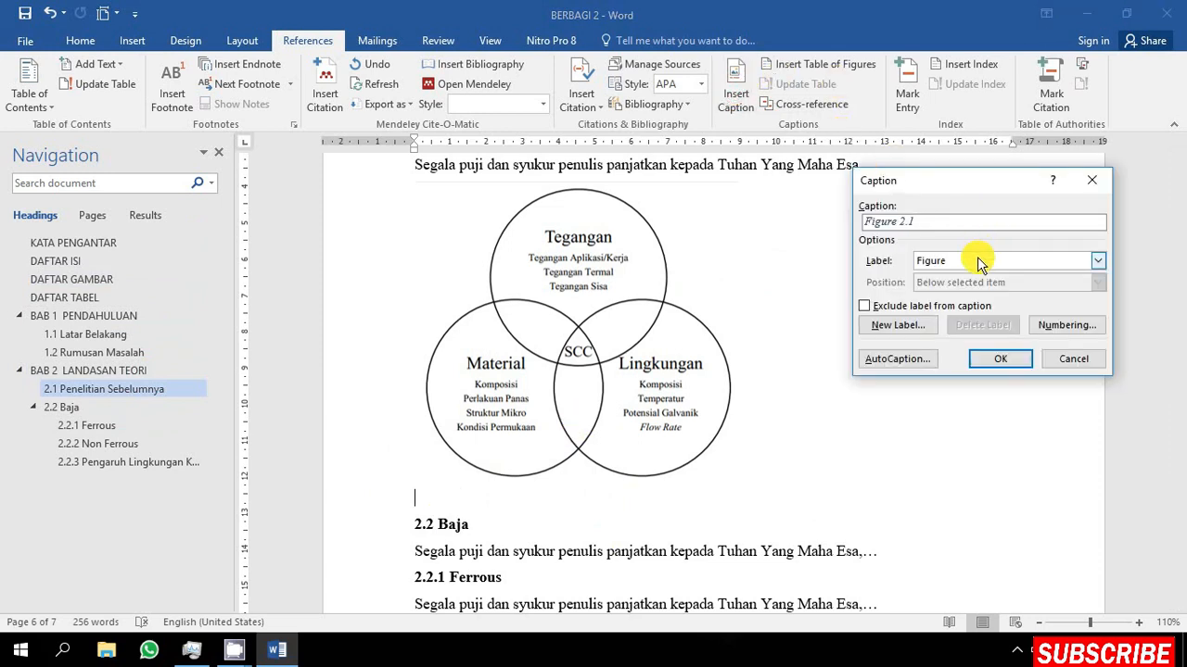
- Check the Figure label's caption numbering options for the chapter number, Heading 1 style and period separator
left_click(1064, 324)
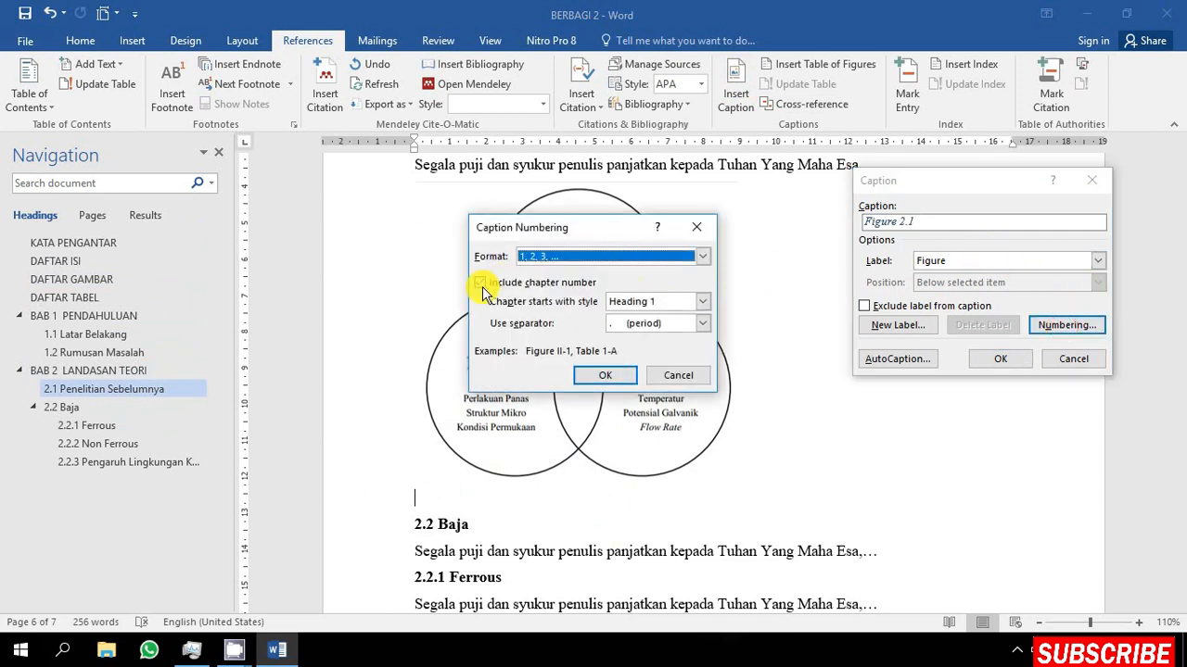
left_click(702, 307)
left_click(678, 316)
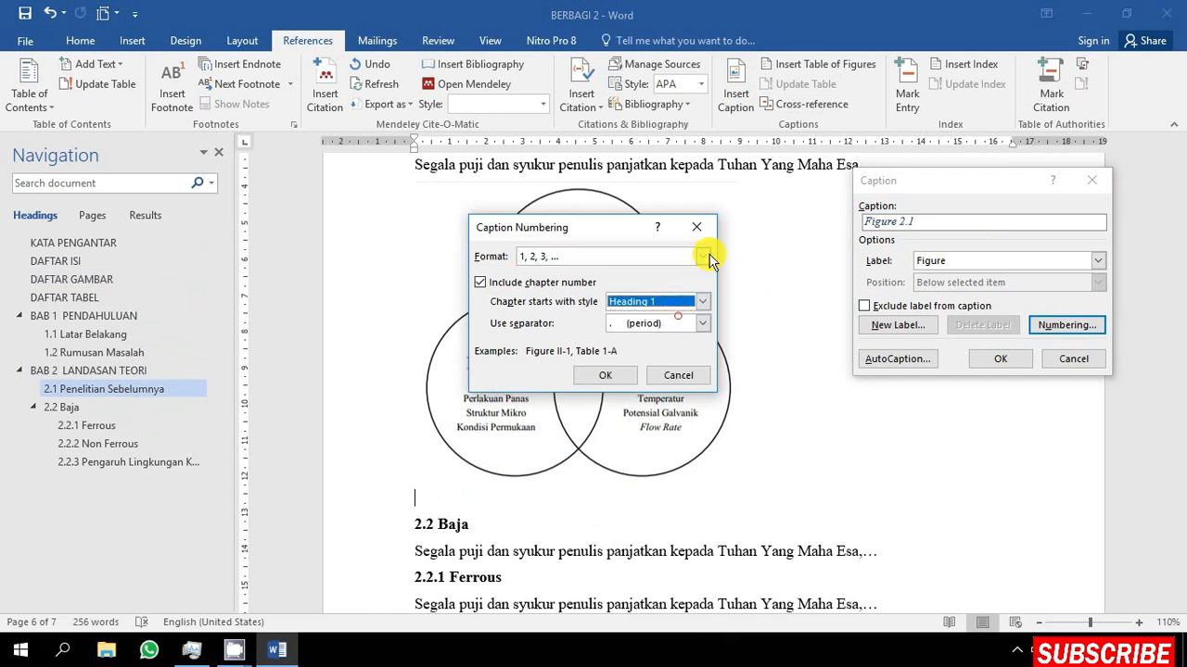
left_click(599, 375)
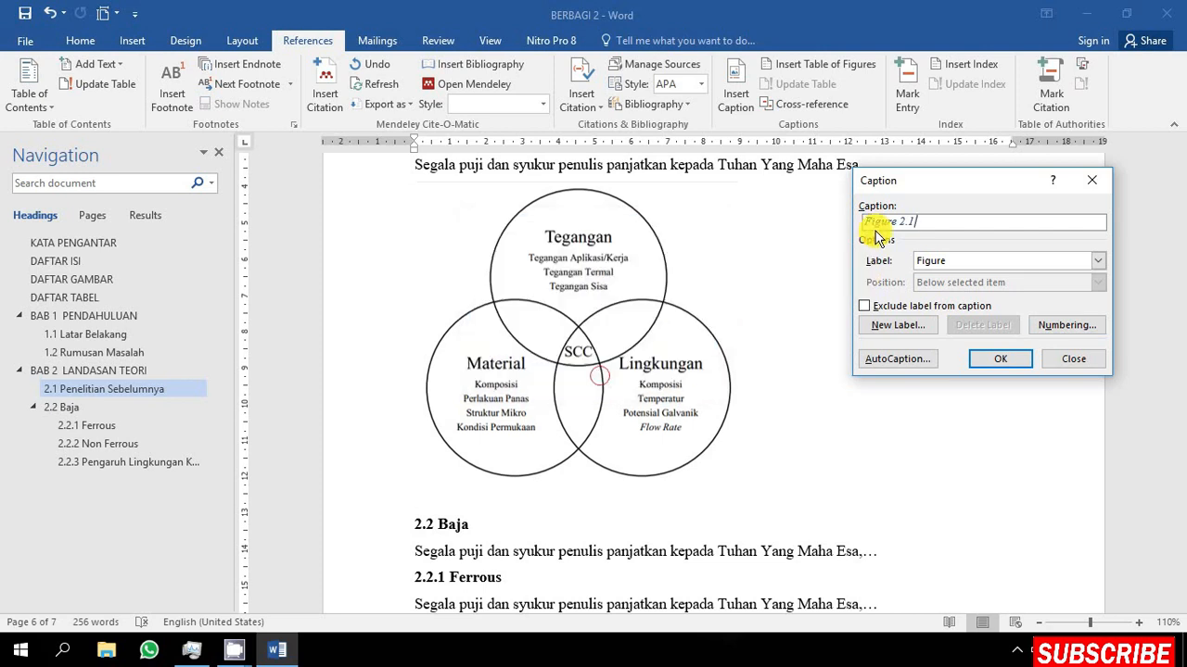
- Create a new caption label named Gambar for the SCC circle diagram
left_click(961, 263)
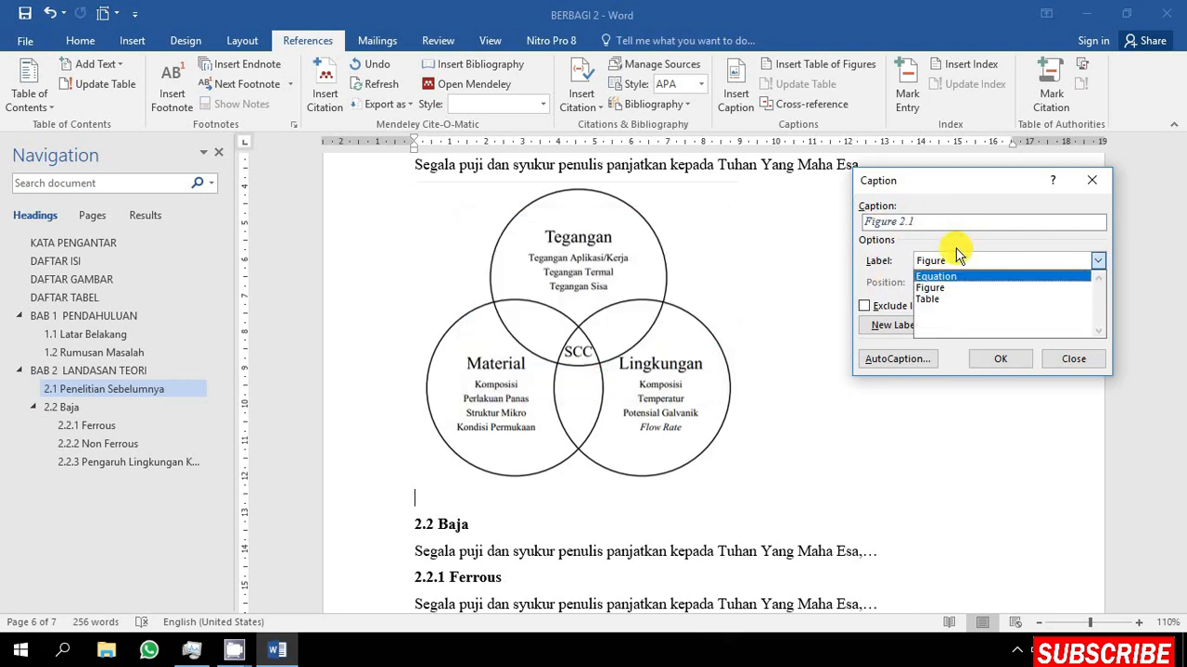
left_click(960, 261)
left_click(898, 325)
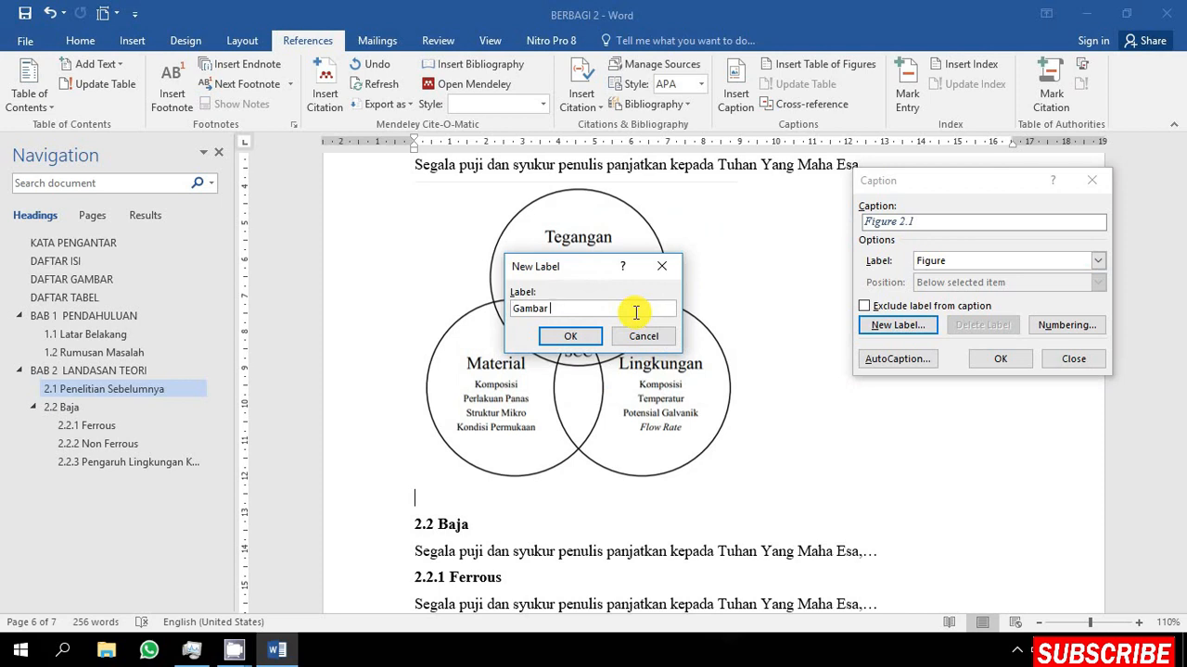
type("Gambar")
left_click(571, 335)
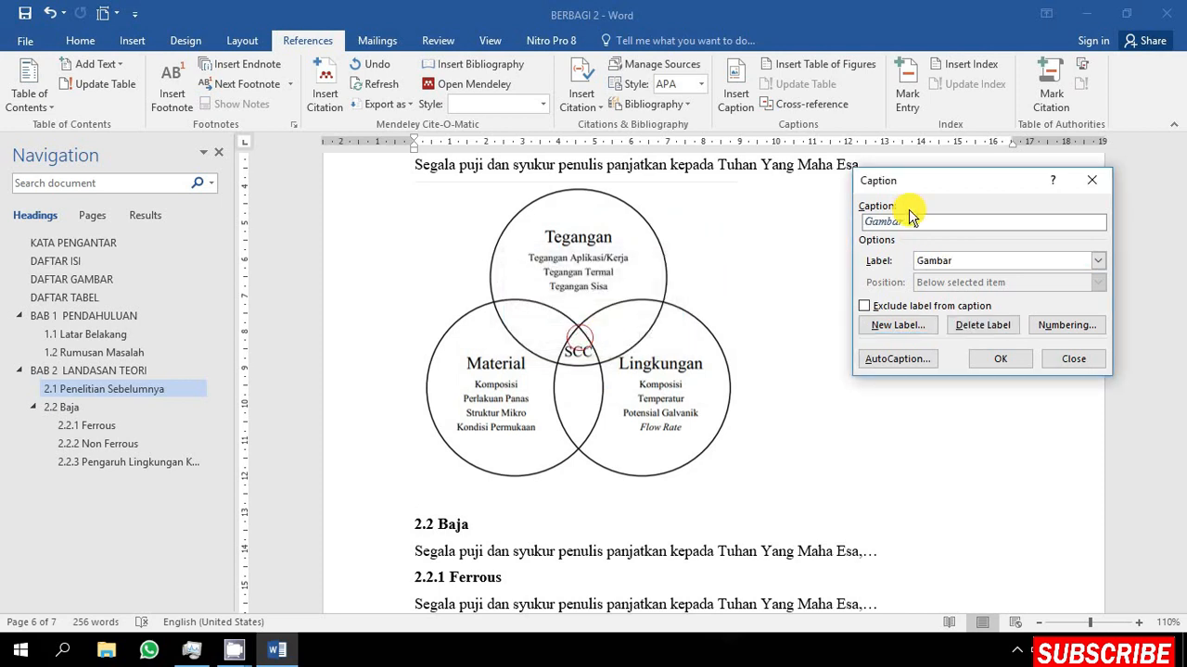
- Include the Heading 1 chapter number with a period separator in the Gambar numbering, and insert the caption with the text Diagram Venn
left_click(1064, 324)
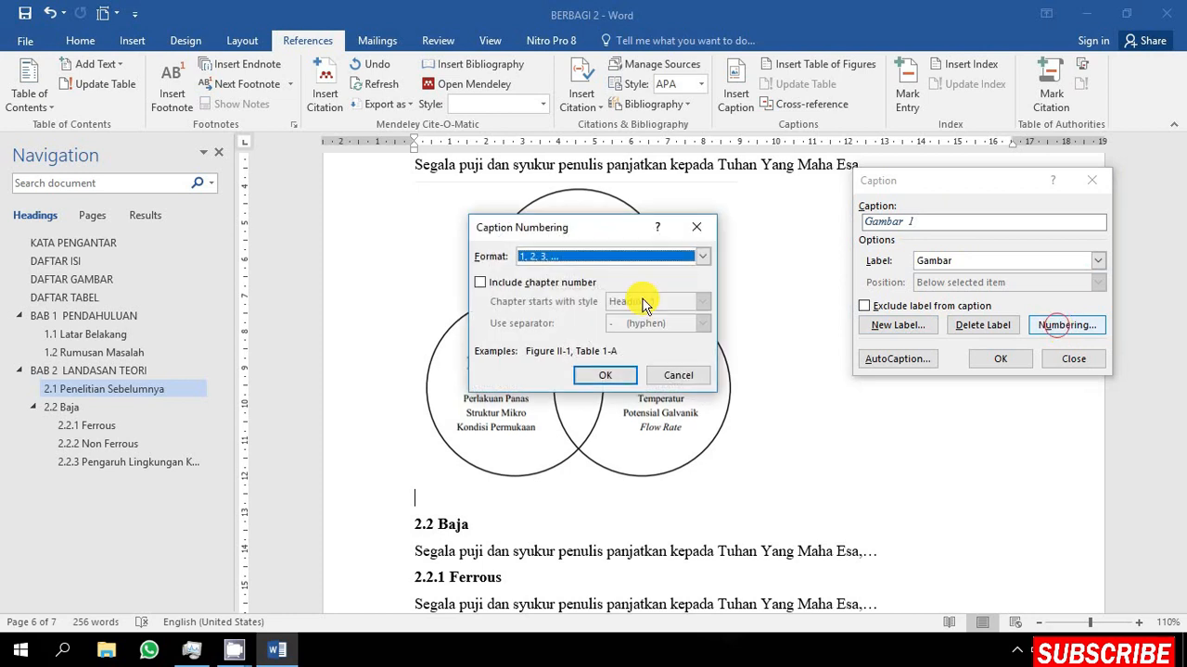
left_click(528, 283)
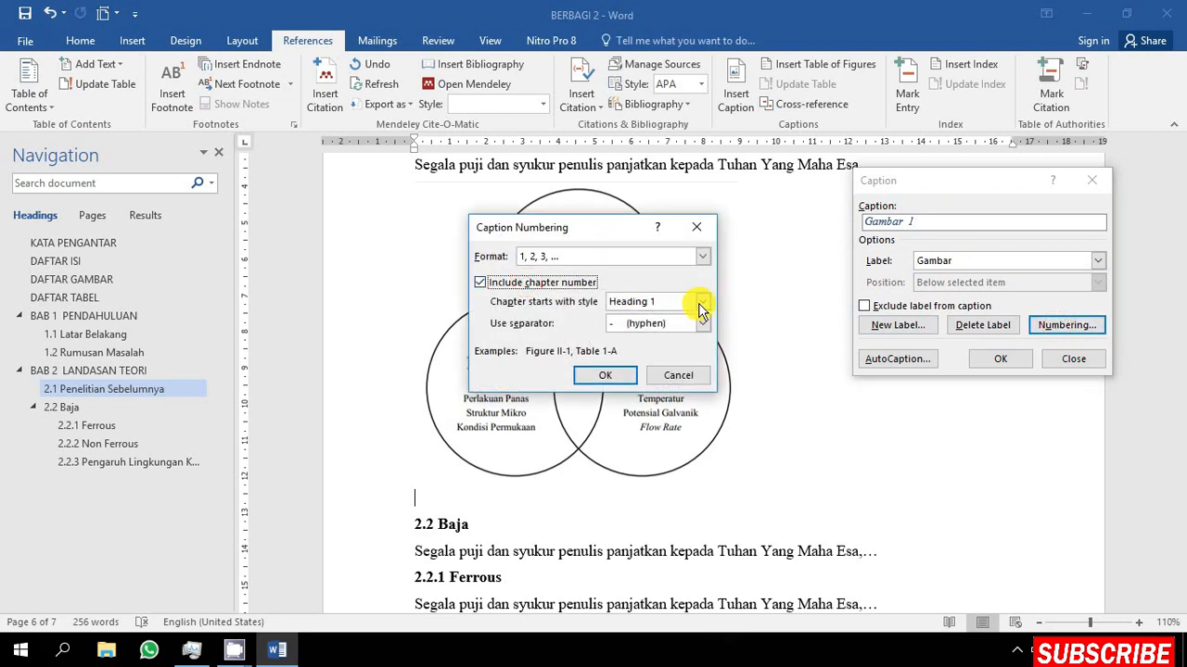
left_click(702, 324)
left_click(692, 338)
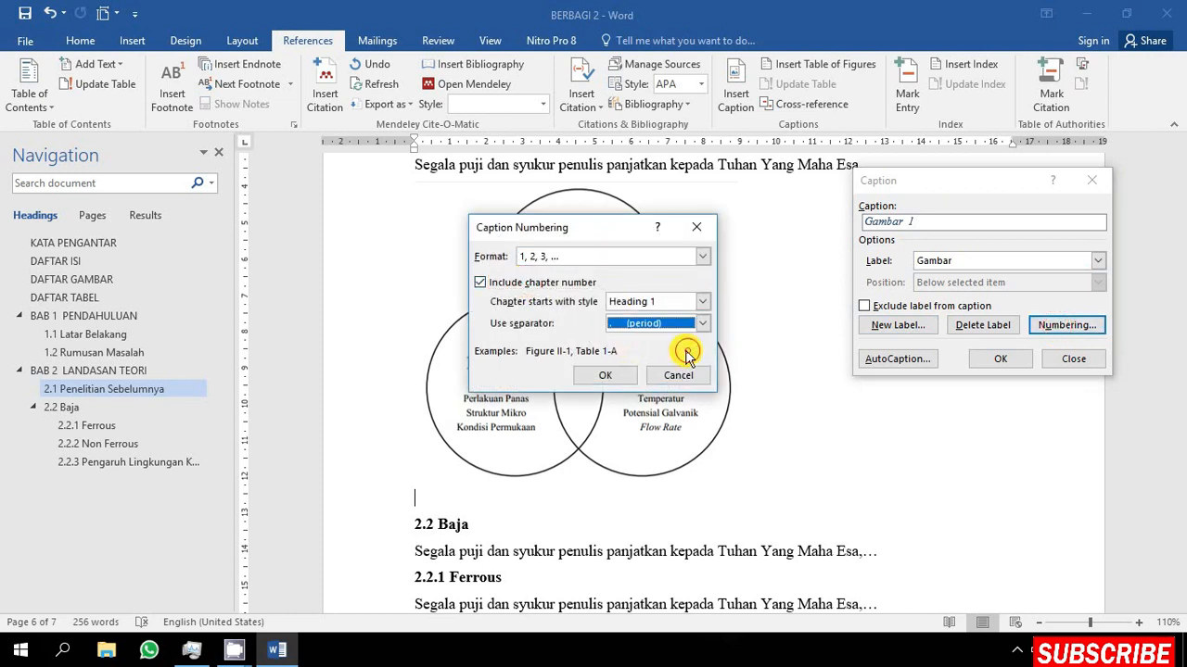
left_click(615, 372)
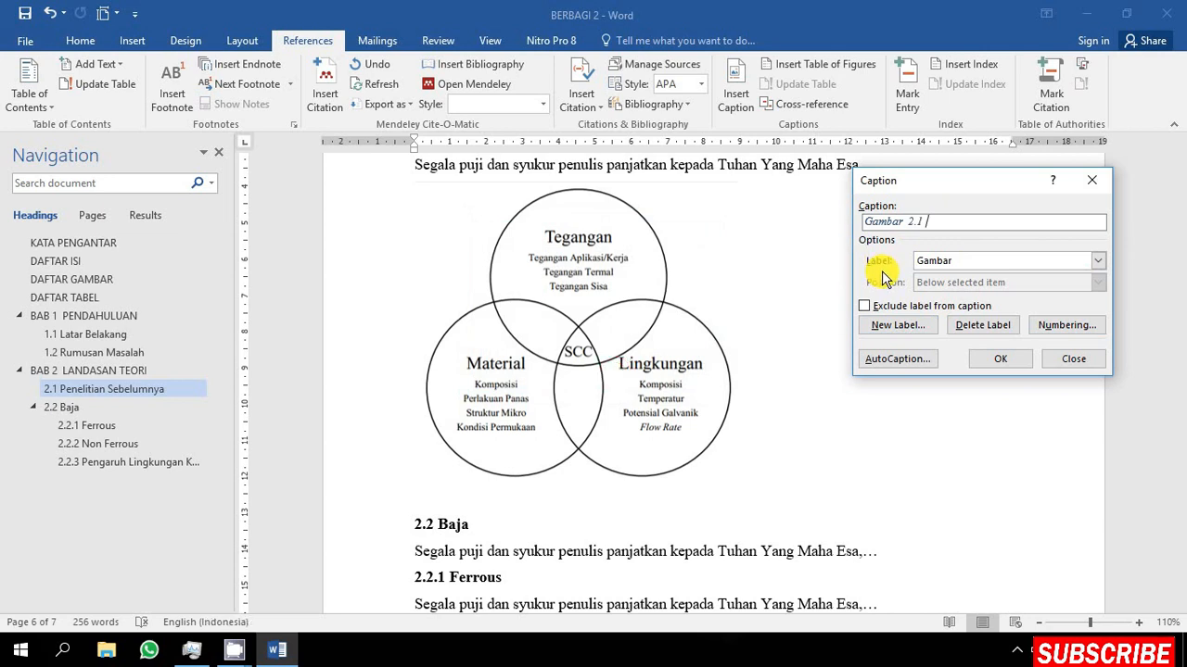
type("nn")
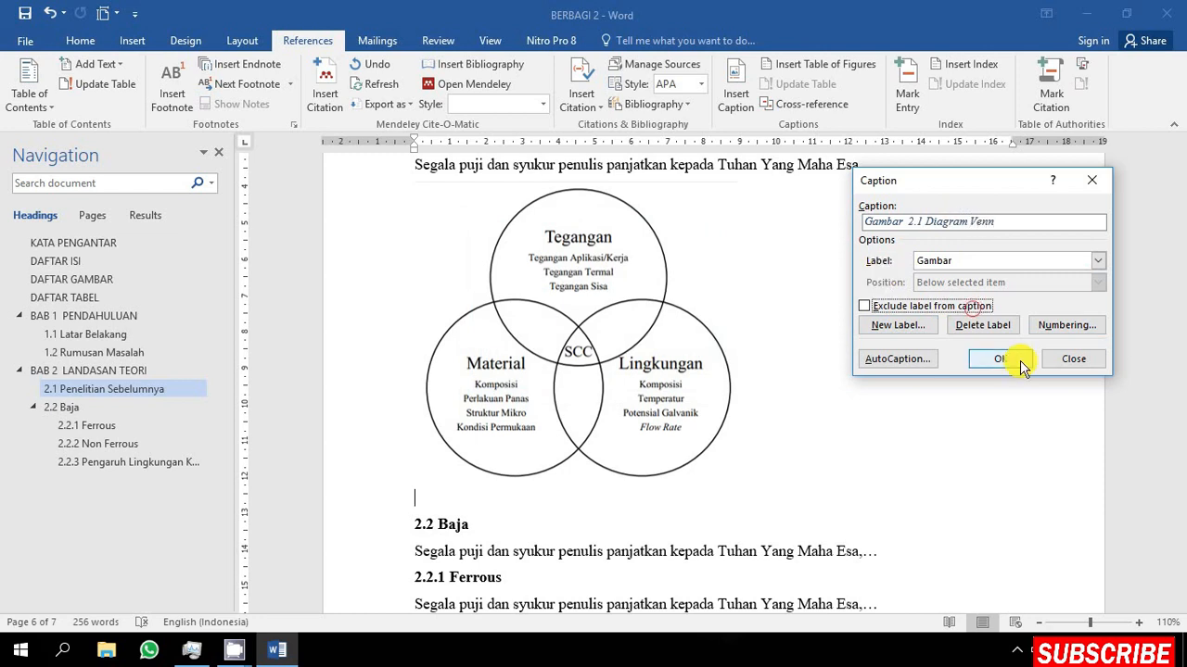
left_click(1001, 359)
- Format the Diagram Venn caption as 12 pt non-italic text with the automatic font color
left_click(425, 482)
left_click(483, 452)
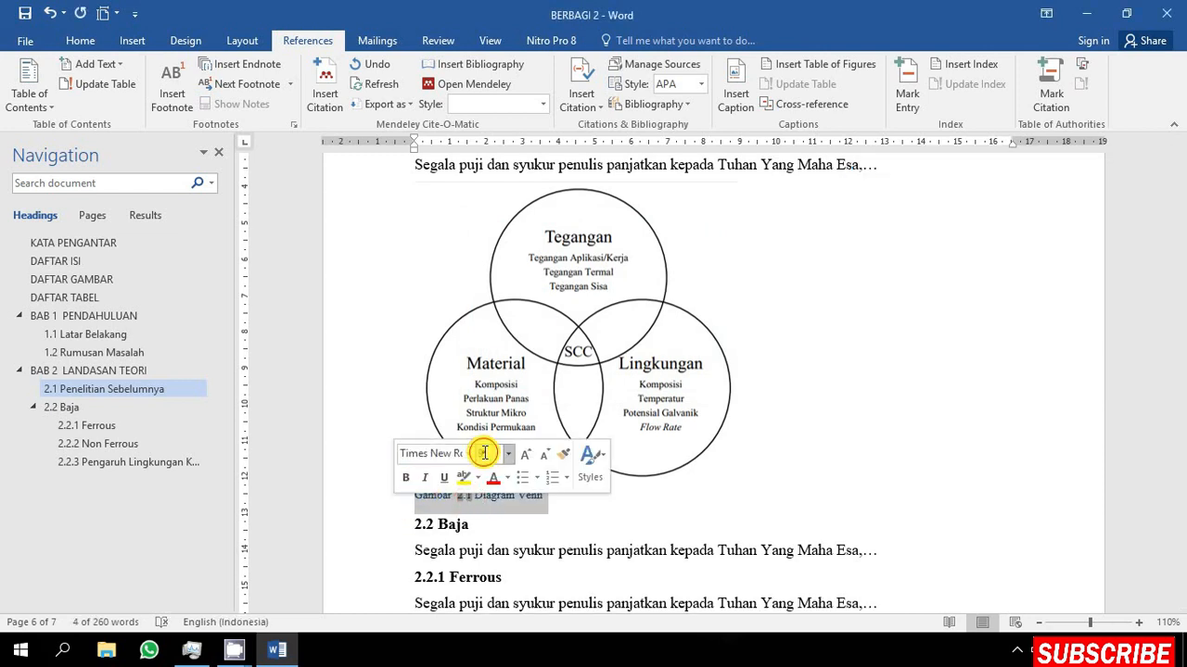
left_click(579, 501)
left_click(373, 510)
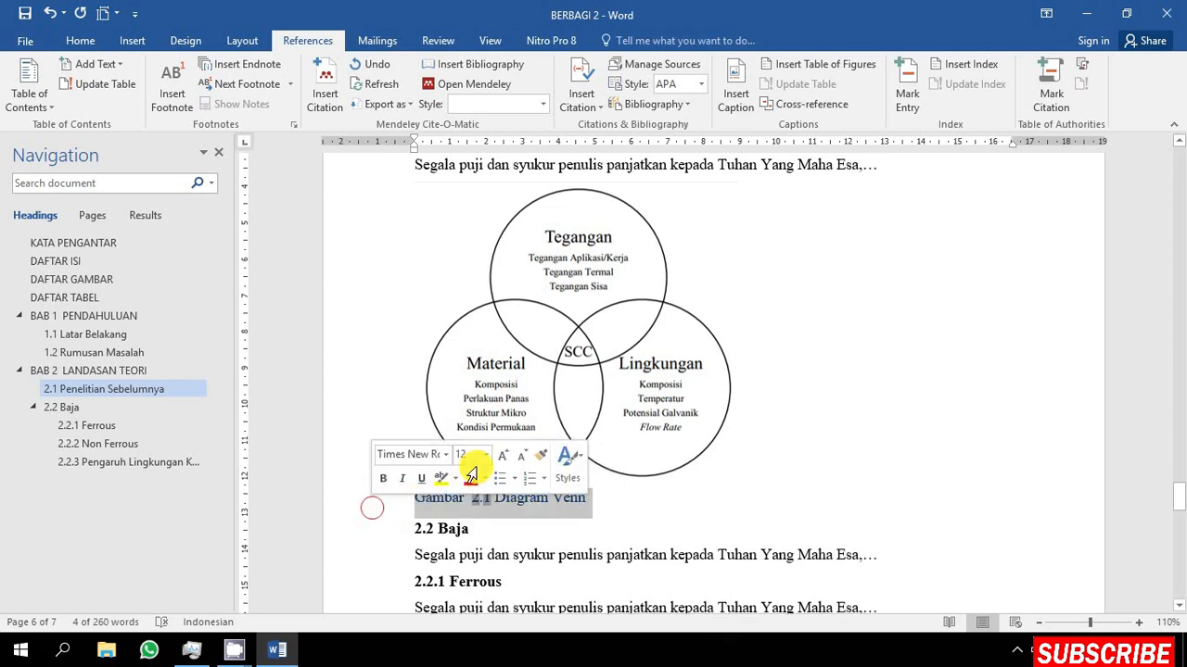
left_click(80, 37)
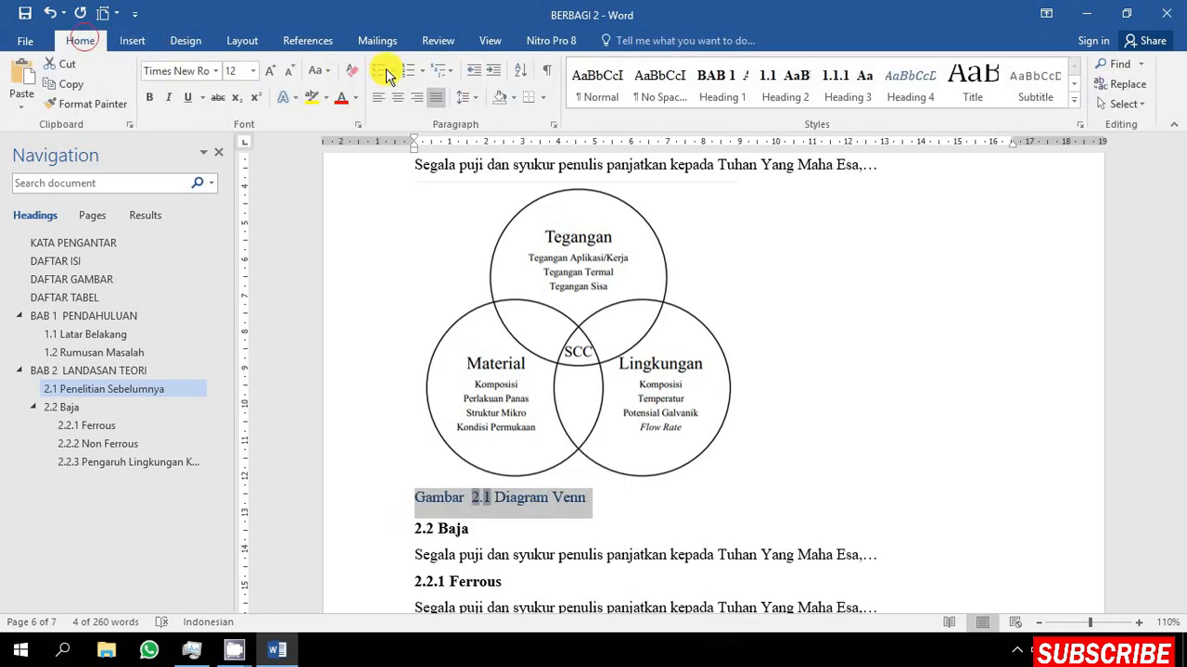
left_click(355, 98)
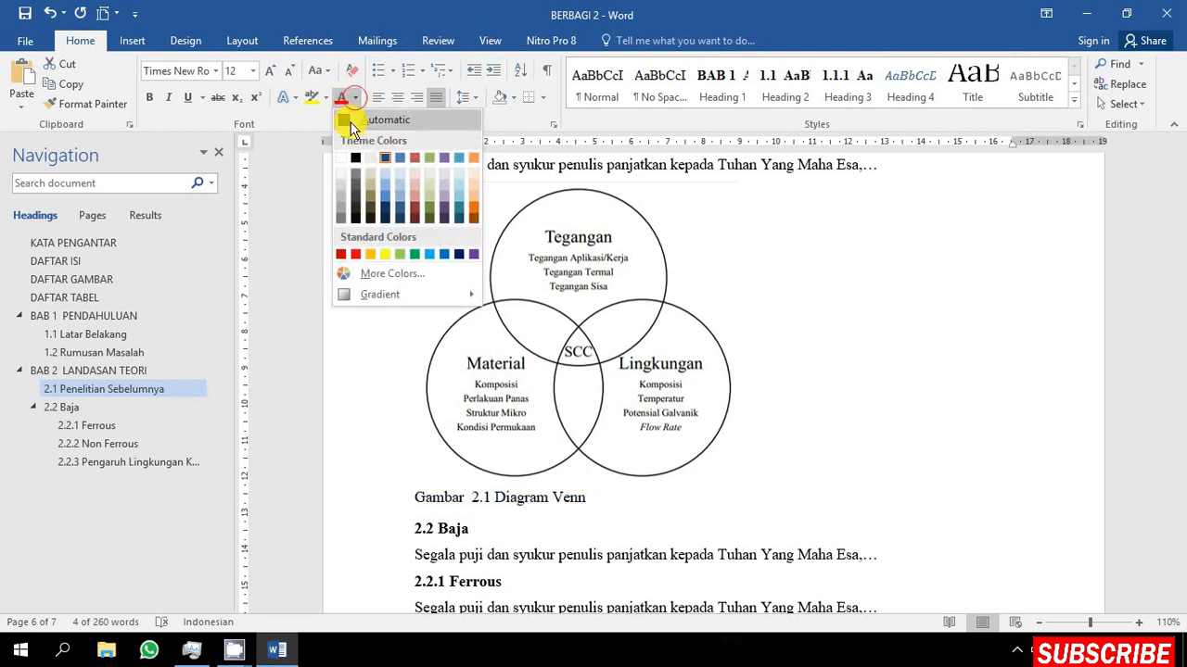
left_click(353, 121)
left_click(613, 512)
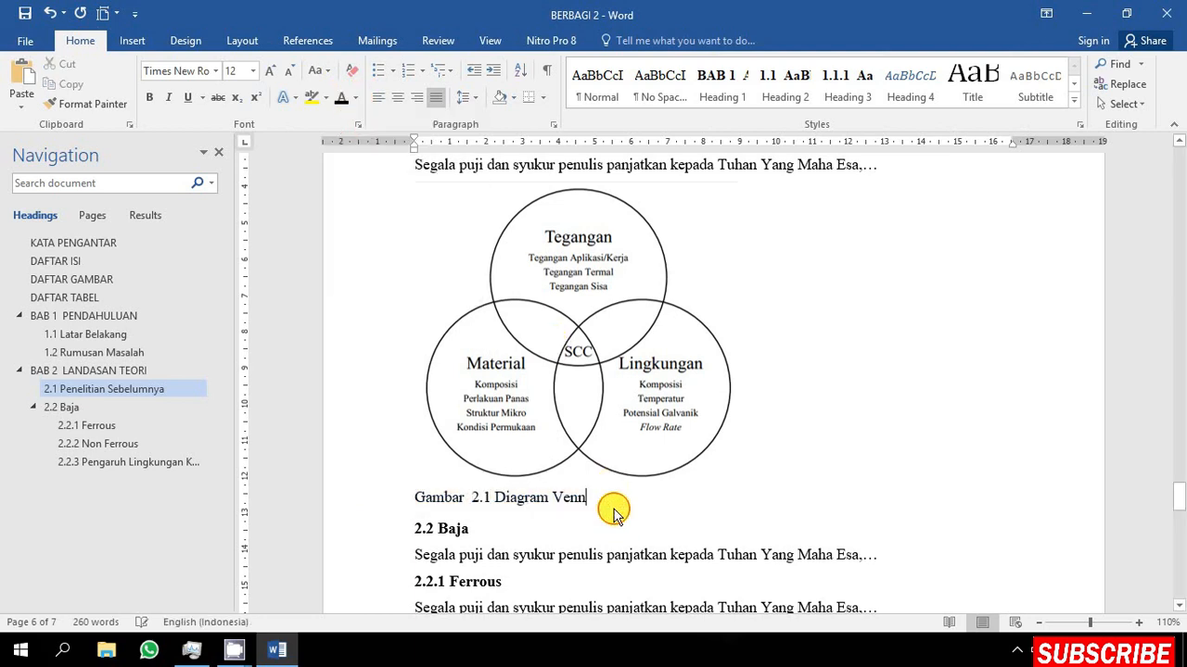
- Start a caption above the table in section 2.2.3 and create a new label named Tabel for it
left_click(165, 463)
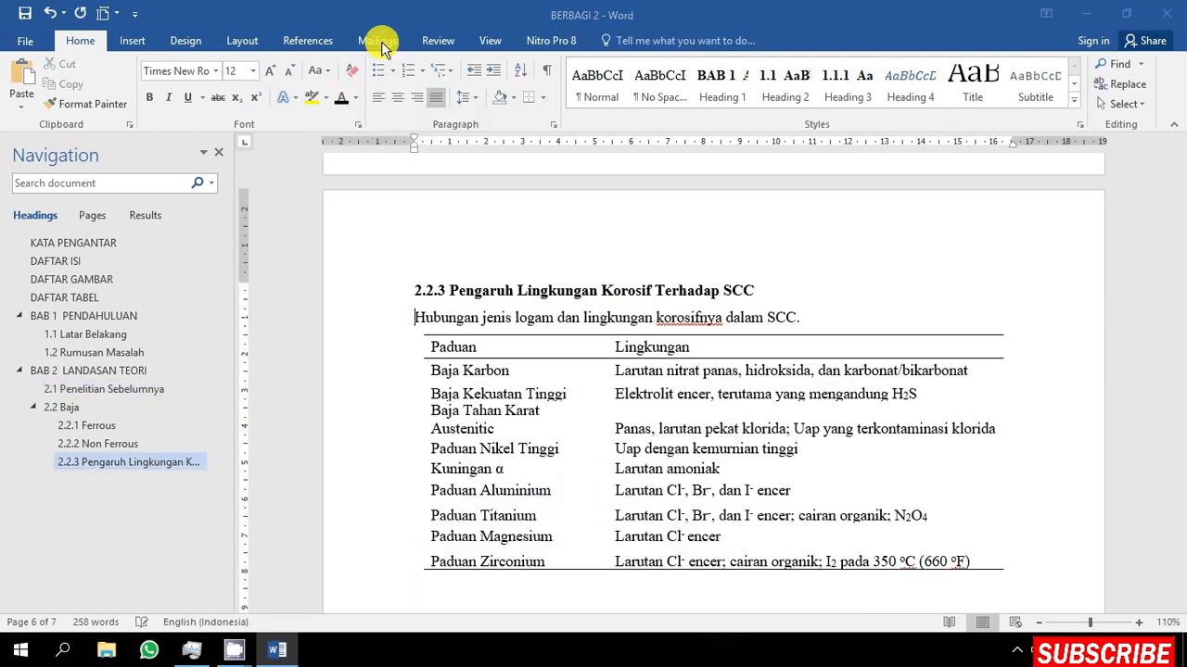
left_click(315, 40)
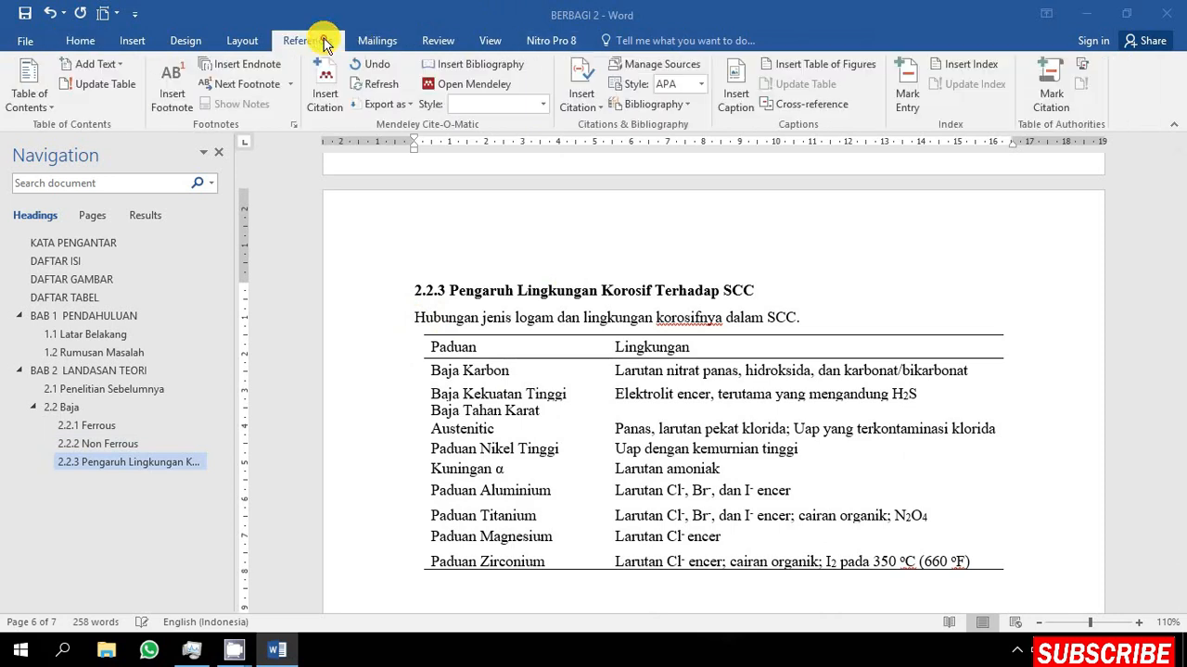
left_click(735, 81)
left_click(1019, 261)
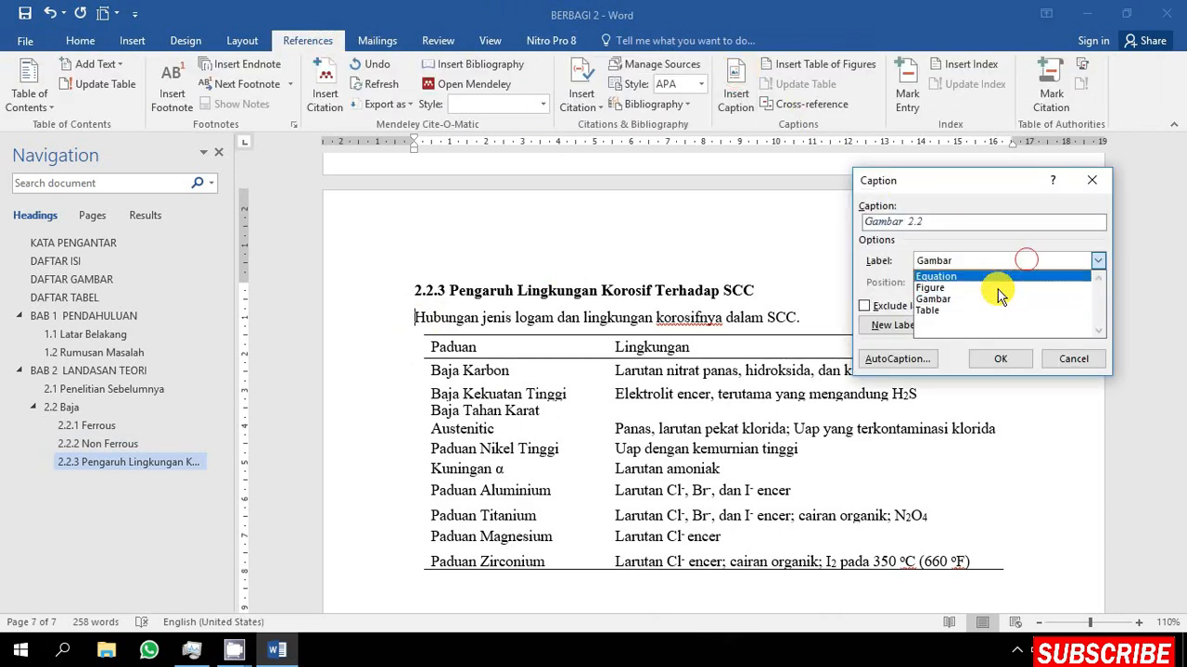
left_click(895, 324)
left_click(895, 324)
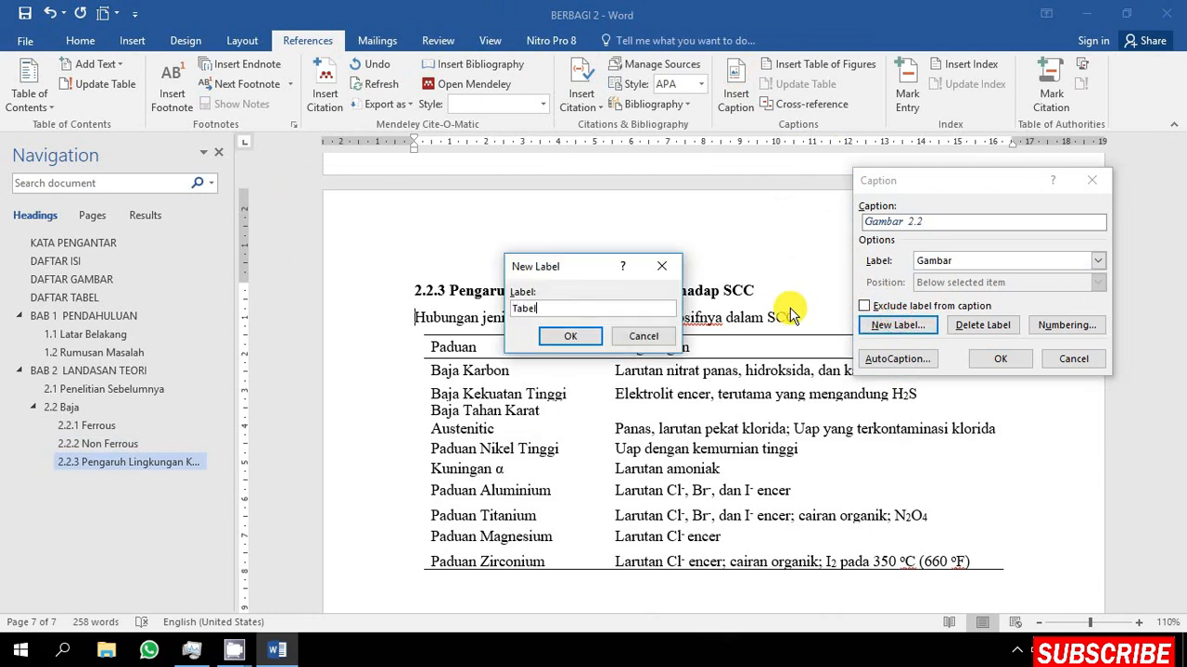
left_click(573, 340)
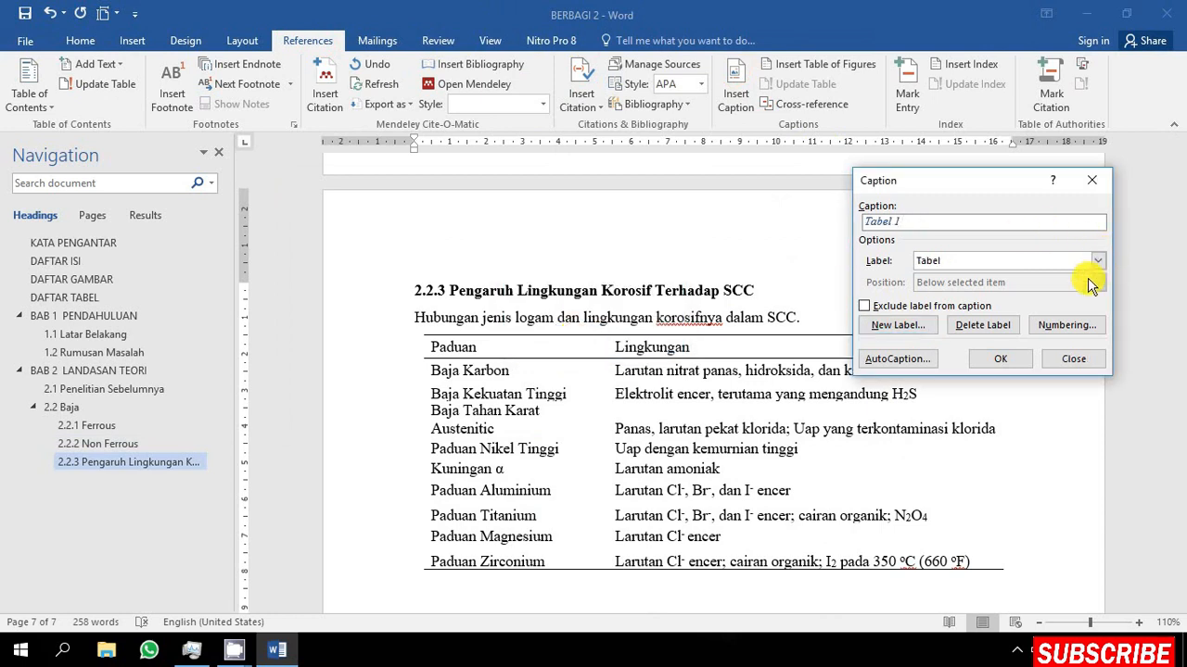
- Set the Tabel numbering to include the Heading 1 chapter number with a period separator
left_click(1066, 326)
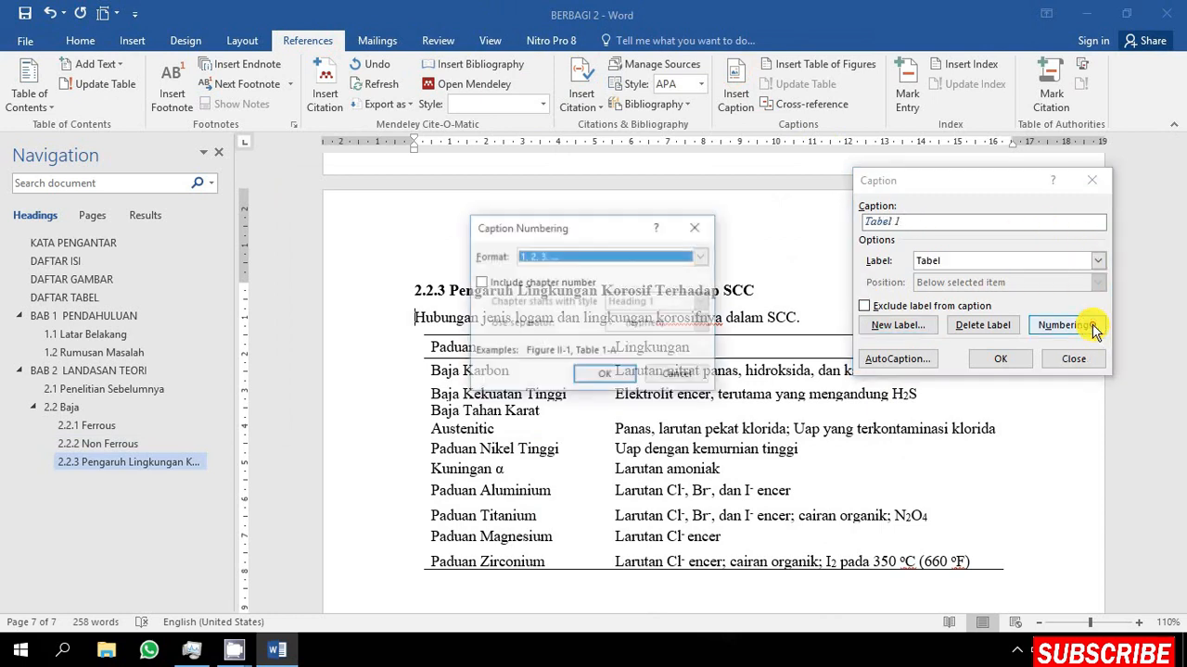
left_click(556, 282)
left_click(704, 301)
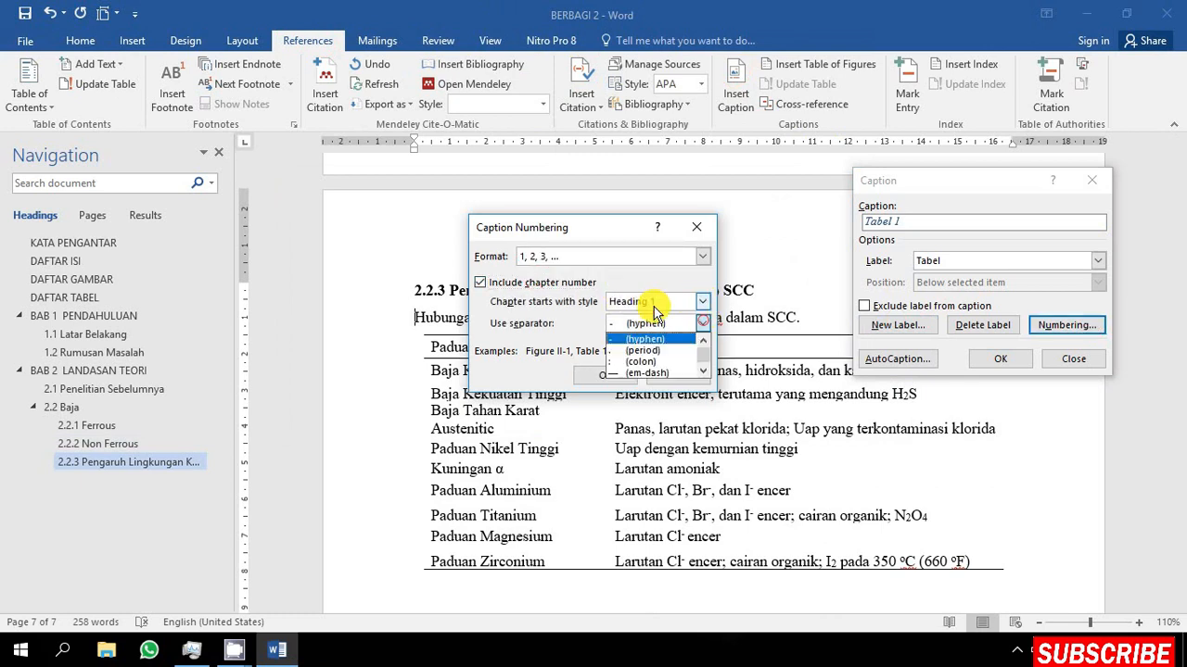
left_click(649, 313)
left_click(709, 323)
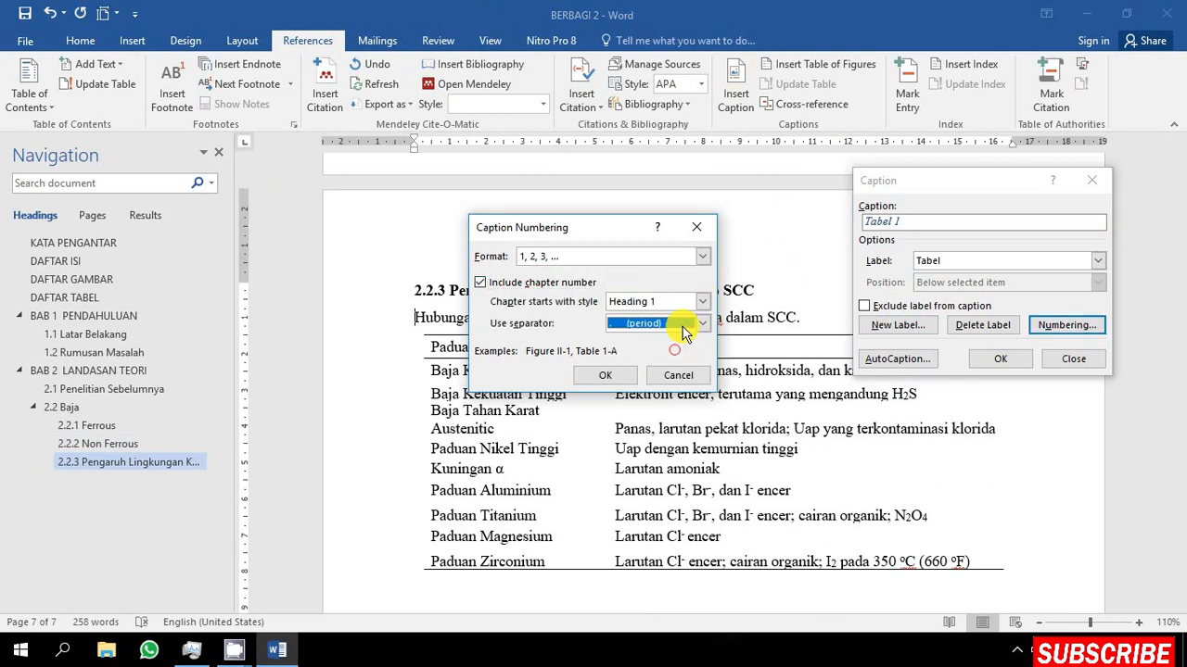
left_click(605, 375)
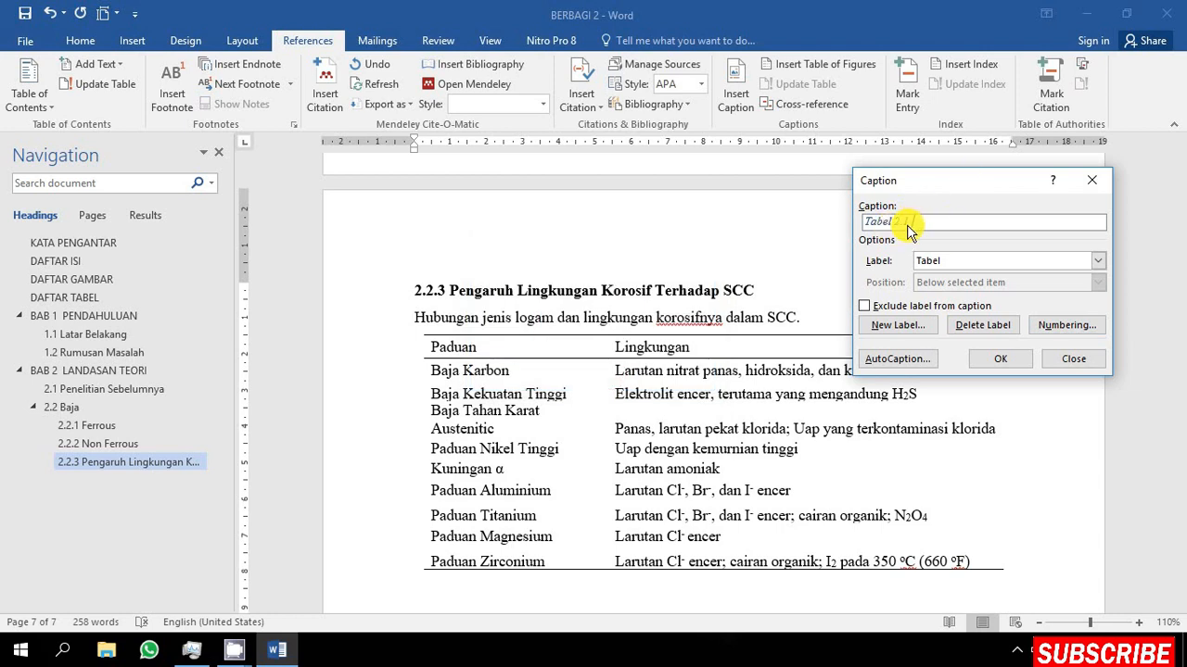
- Insert the table caption with the text "Hubungan jenis Logam dan Lingkungan korosifnya dalam SCC"
left_click(964, 225)
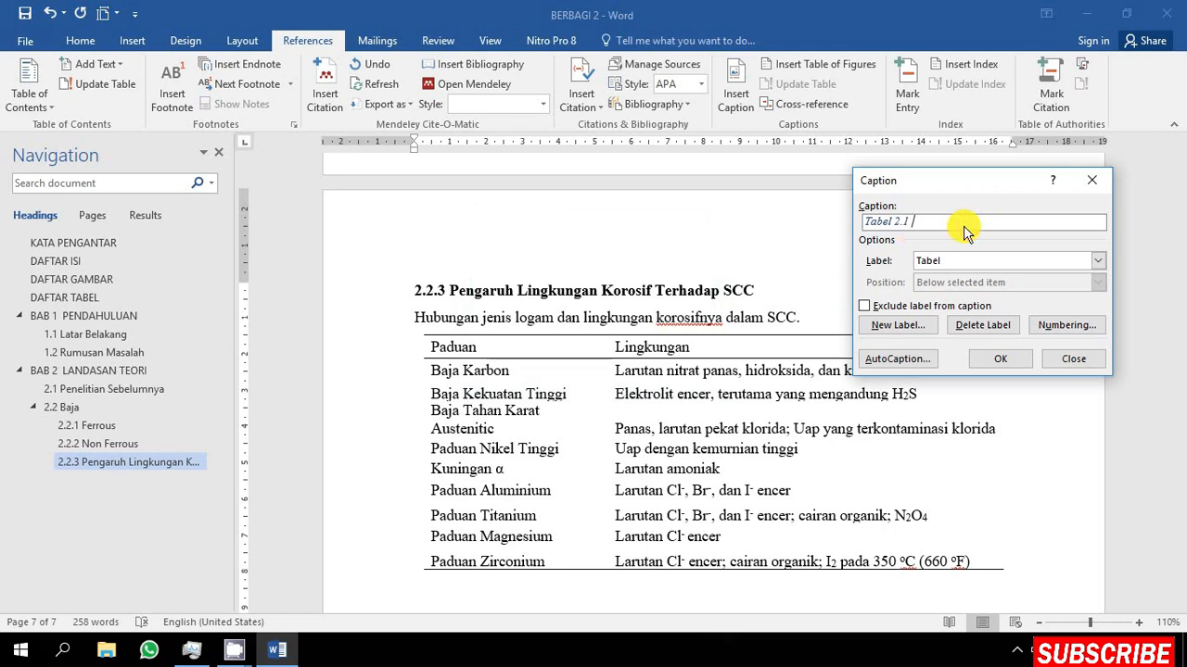
type("Hubungan jenis logam dan lingkungan korosifnya dalam SCC")
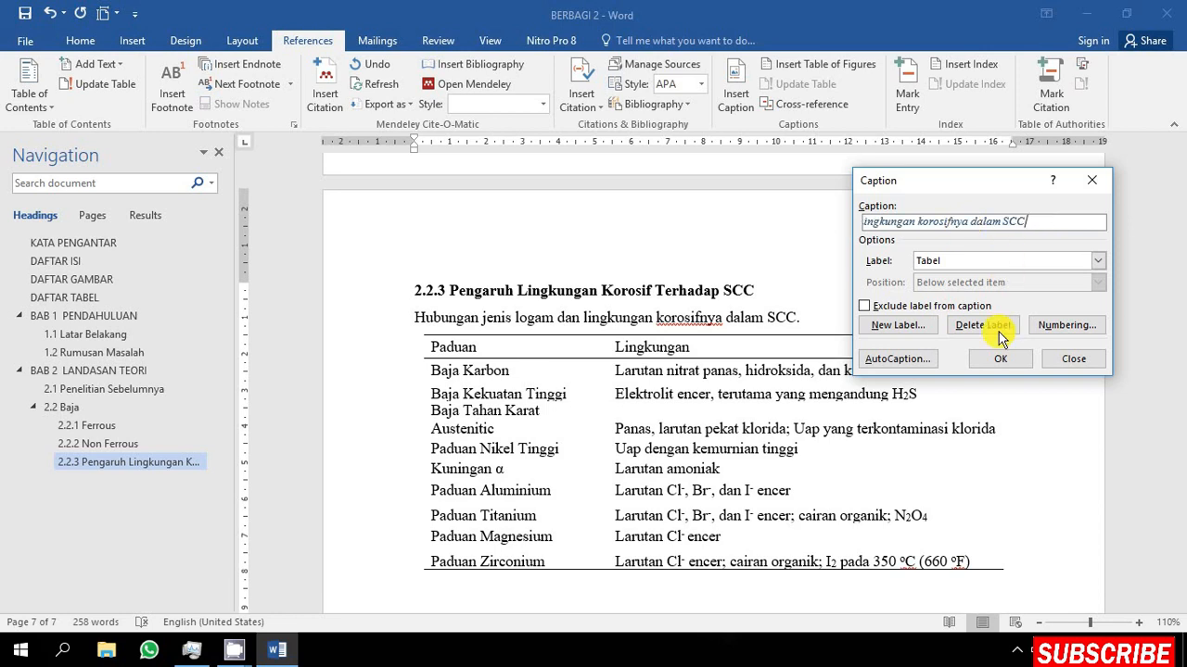
left_click(1001, 359)
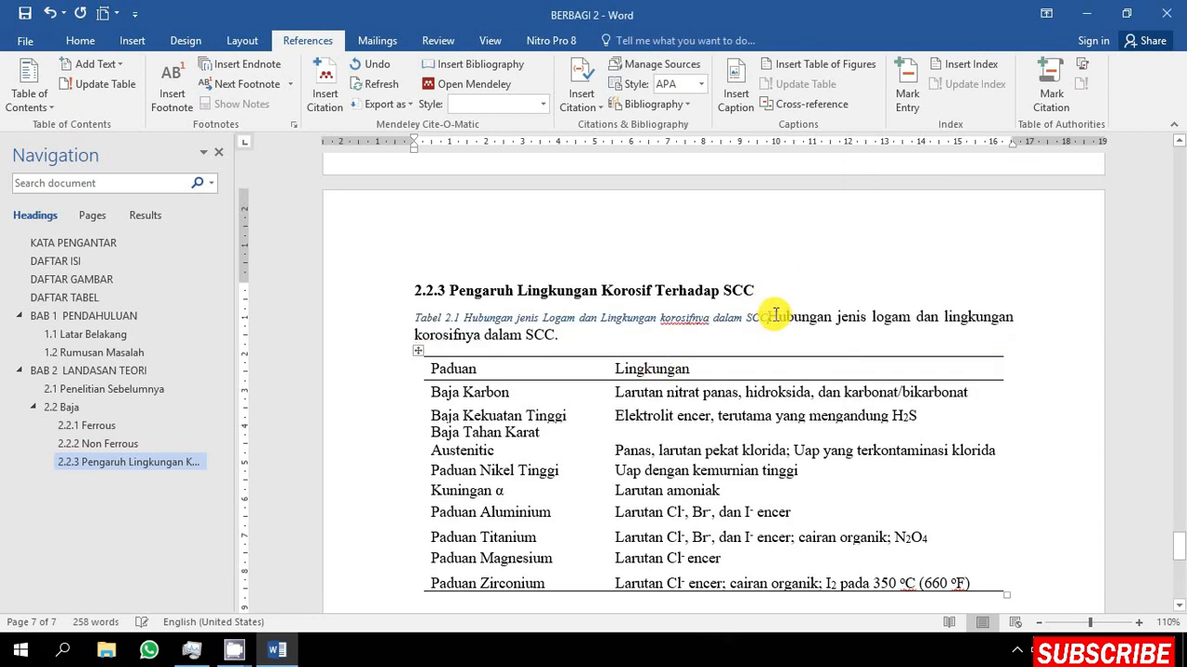
- Split the table caption onto its own line and delete the duplicate sentence and empty line between it and the table
left_click_drag(771, 315, 771, 335)
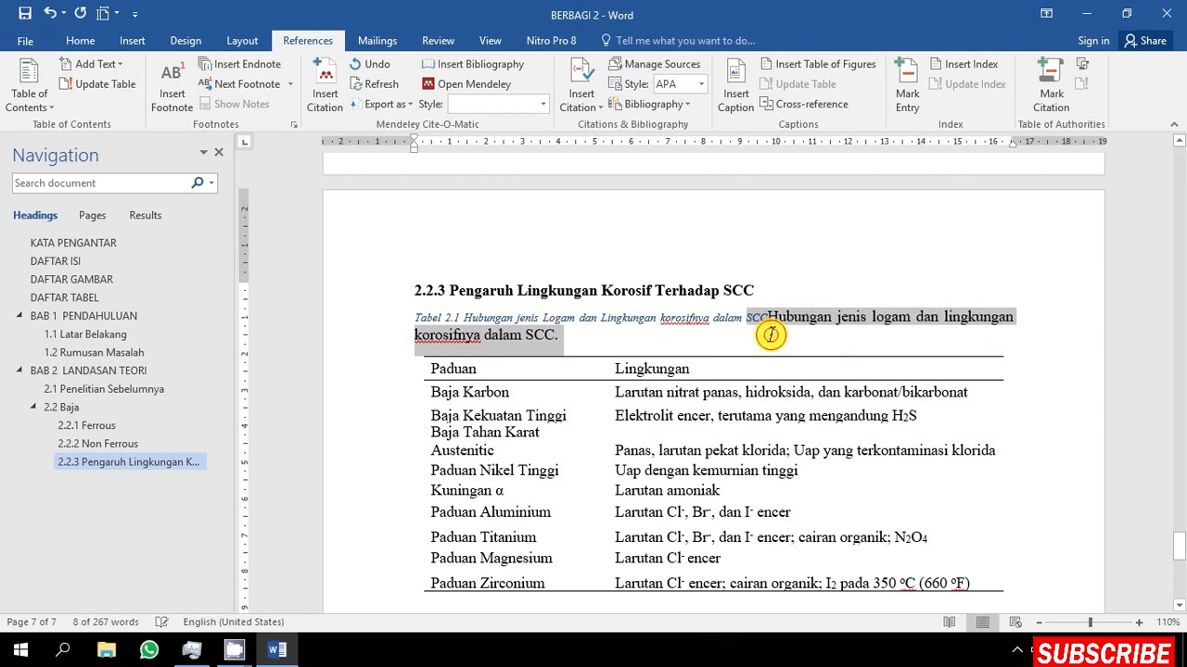
left_click(772, 321)
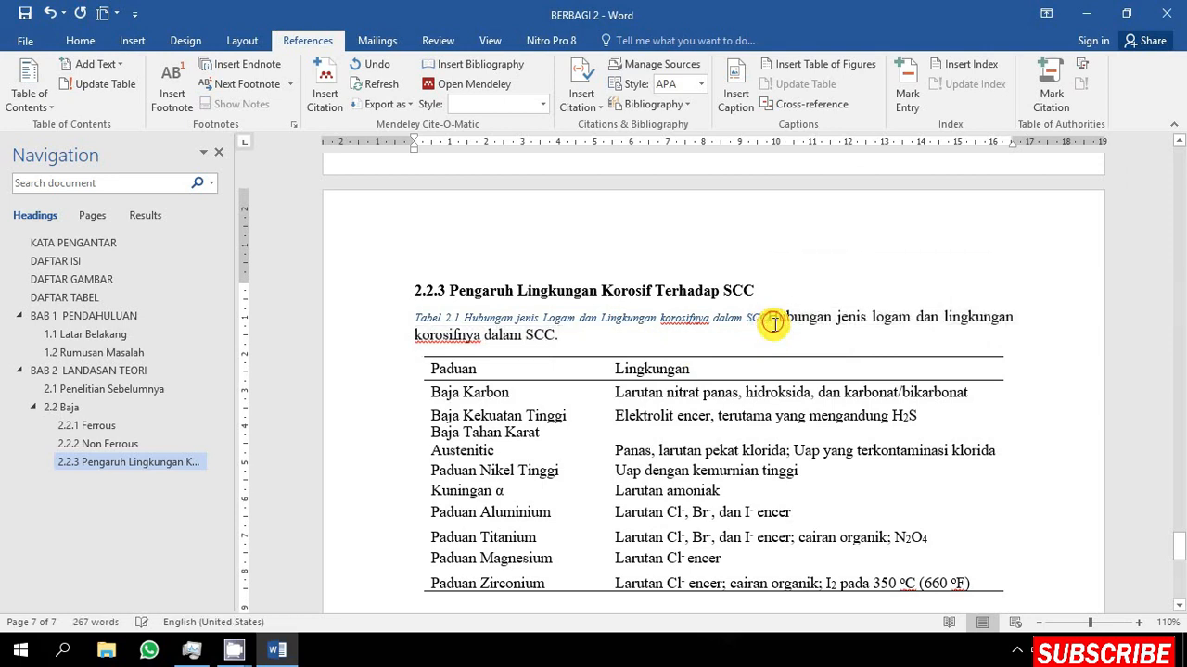
key("Return")
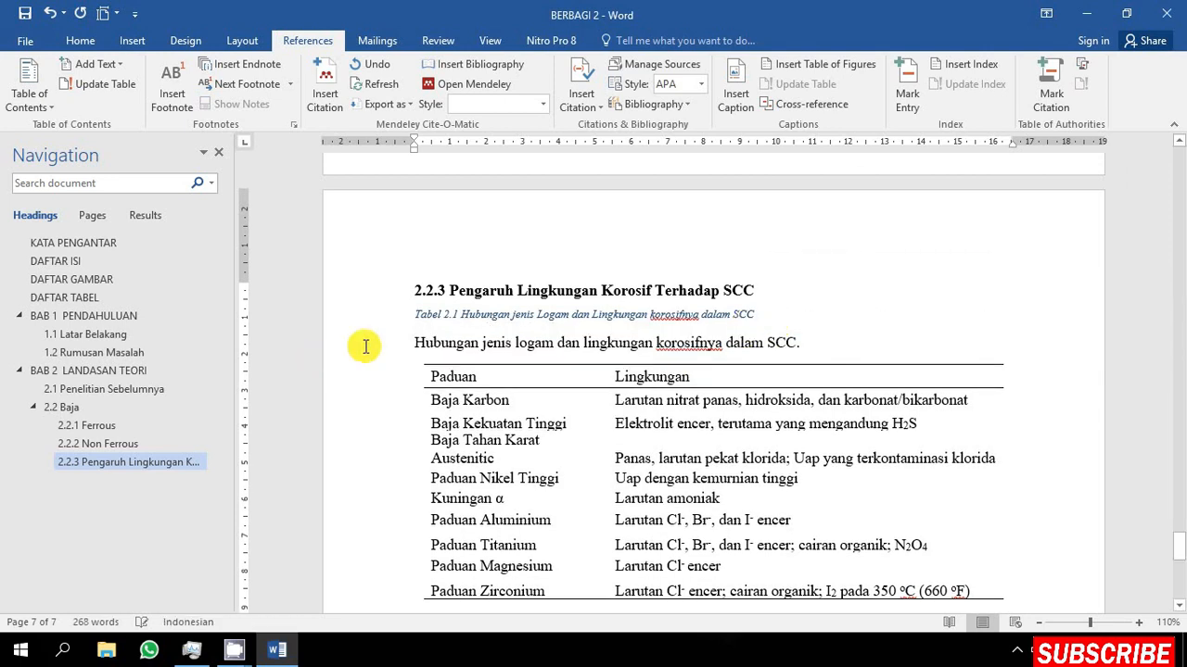
left_click(359, 348)
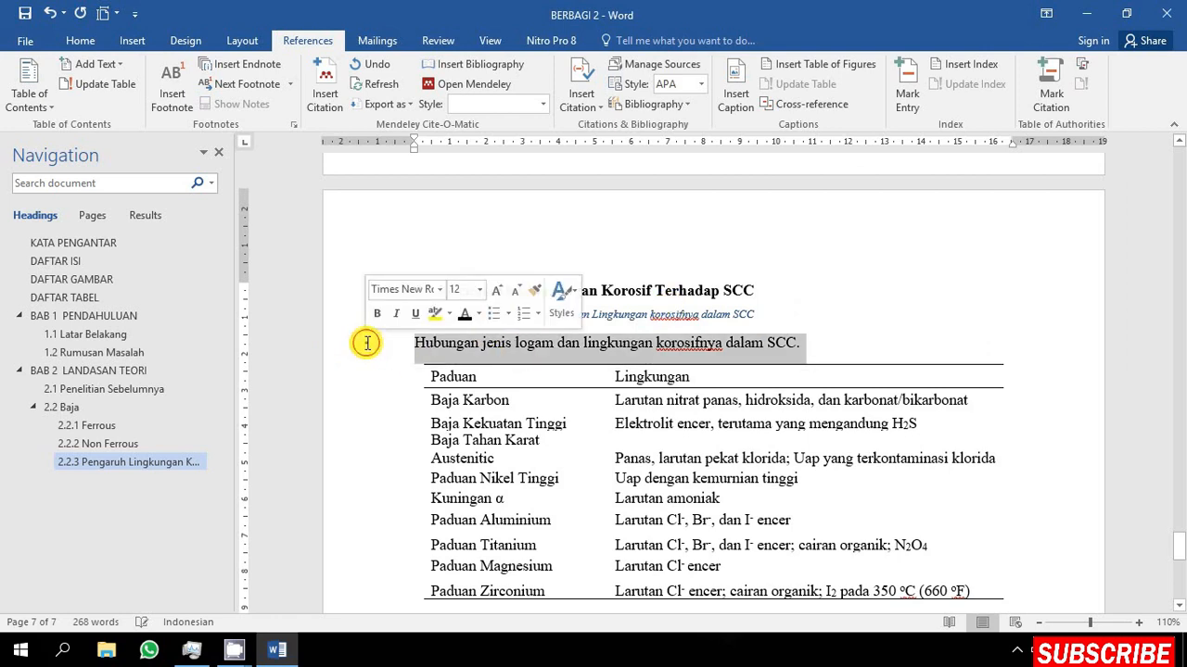
key("BackSpace")
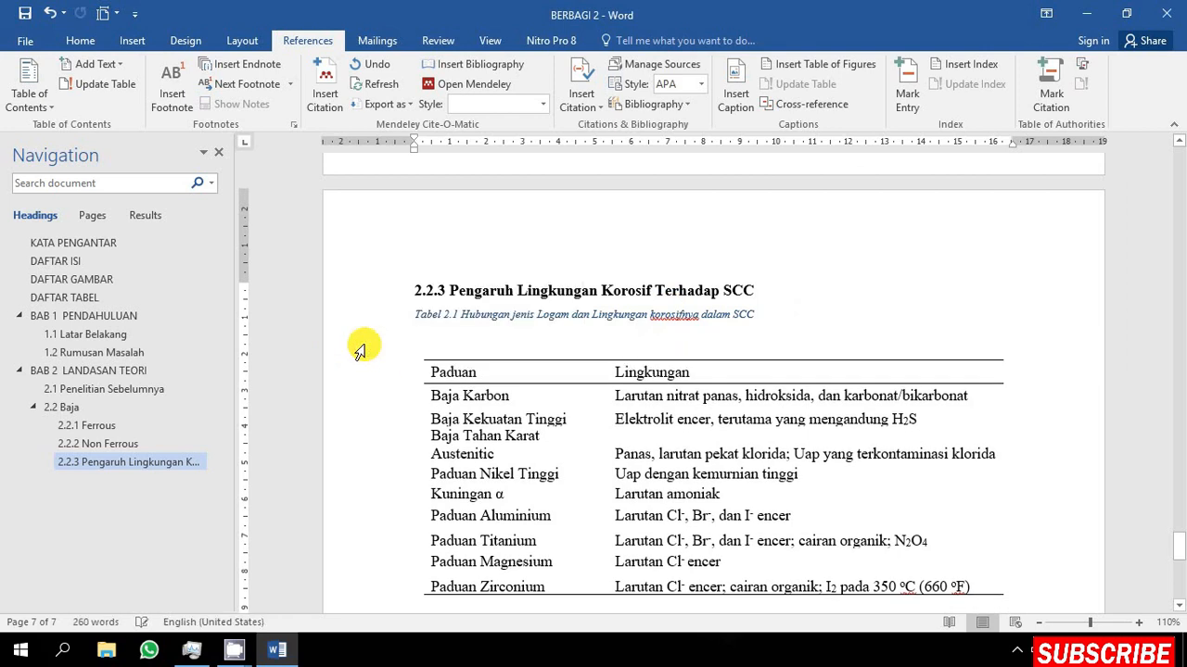
key("BackSpace")
- Format the table caption in section 2.2.3 as non-italic, 12 pt, black text
left_click(369, 315)
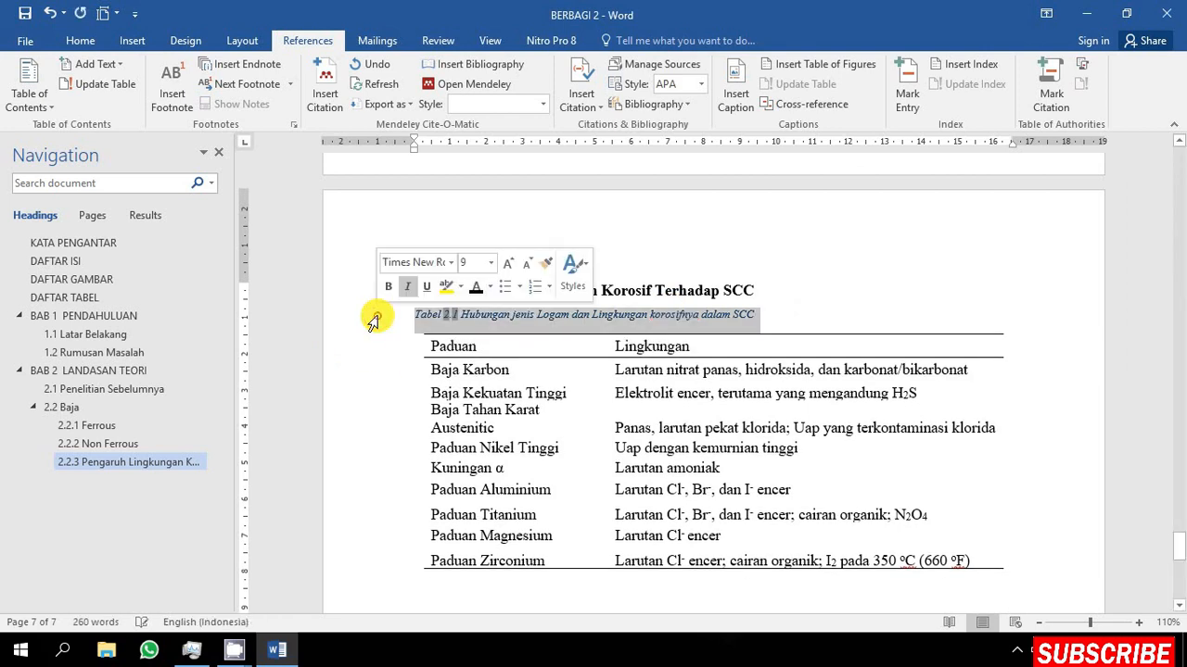
left_click(93, 39)
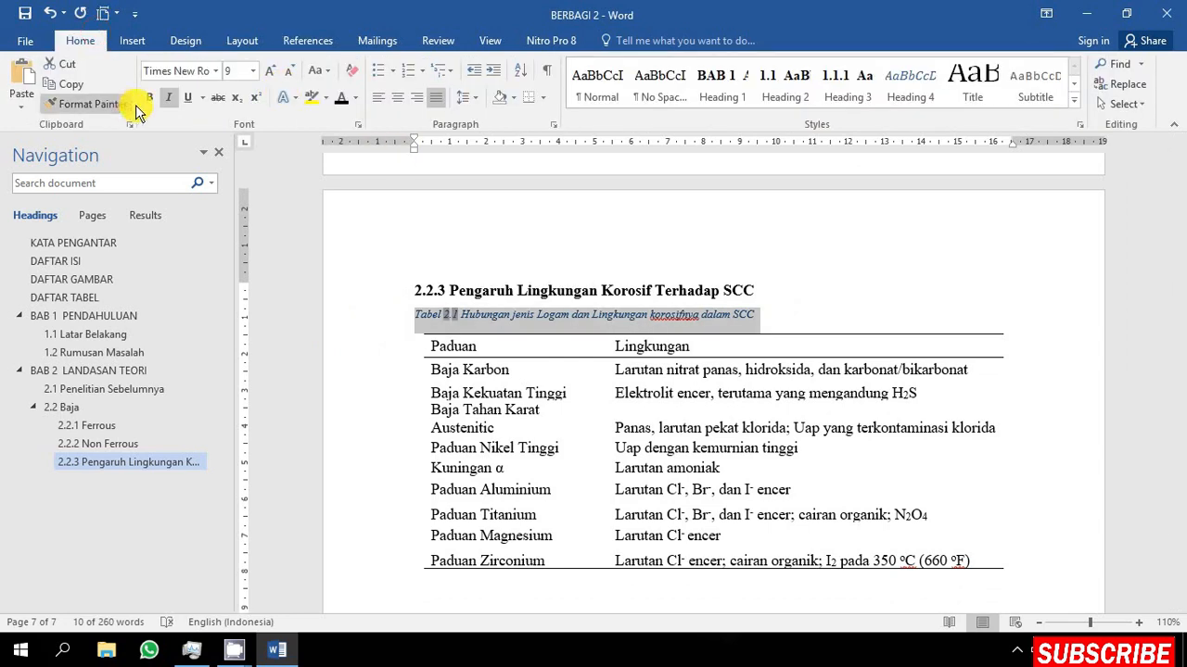
left_click(168, 96)
left_click(232, 70)
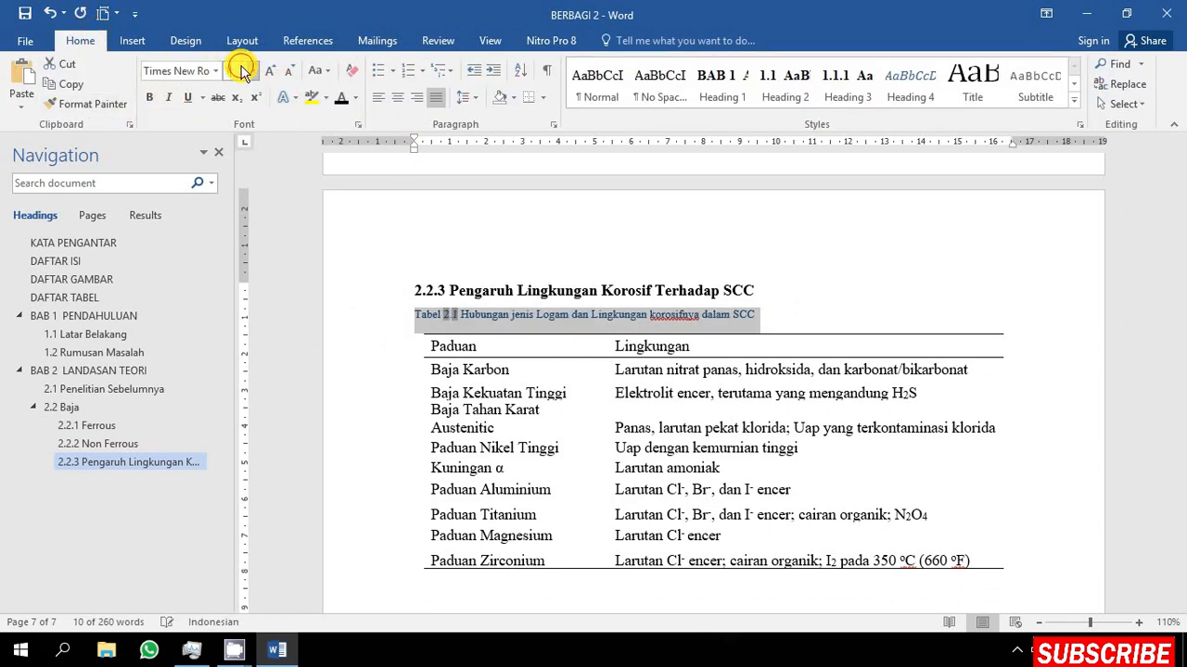
type("12")
key("Return")
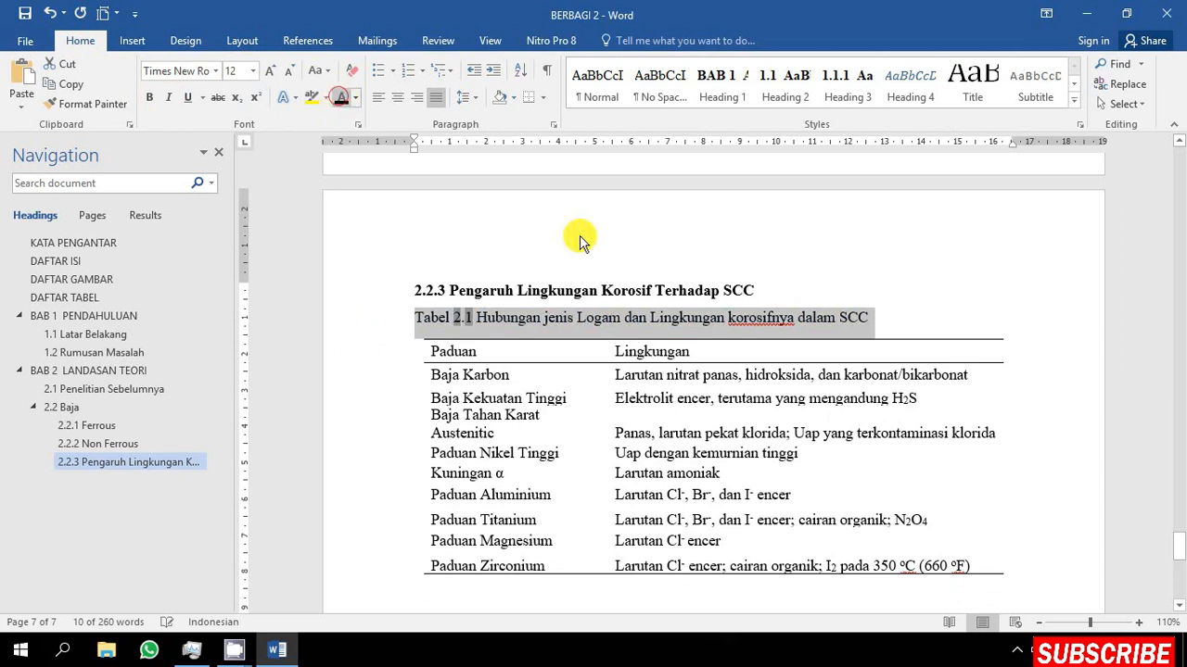
left_click(751, 284)
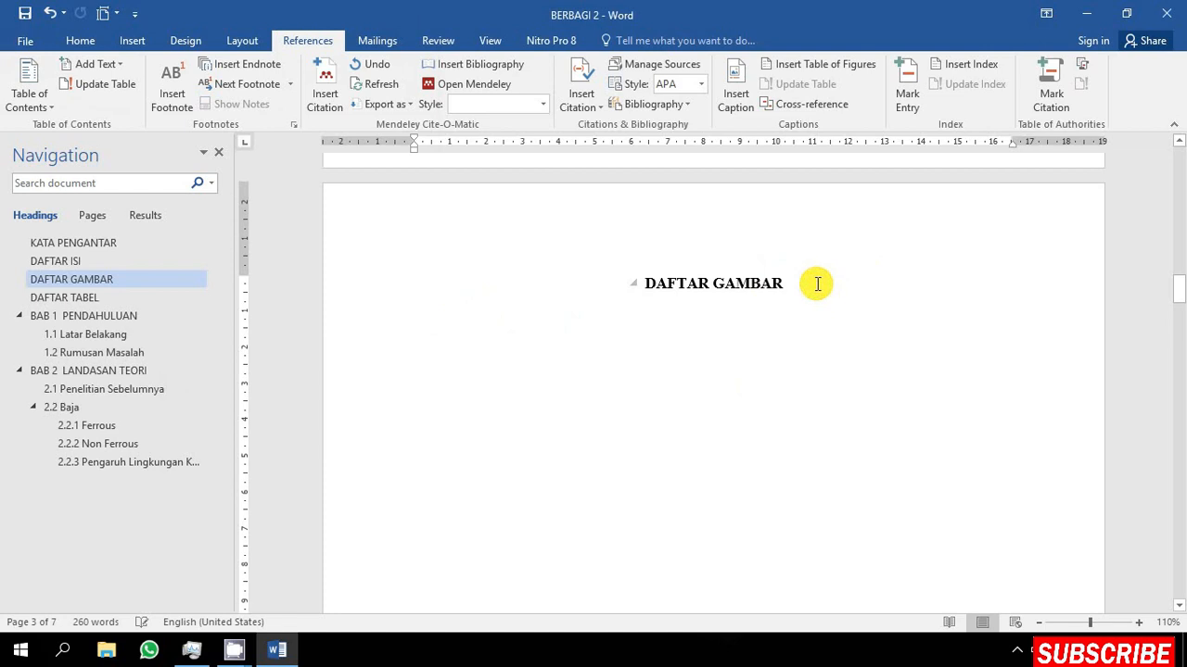
- Insert a table of figures using the Gambar caption label on a new line below the DAFTAR GAMBAR heading
left_click(816, 283)
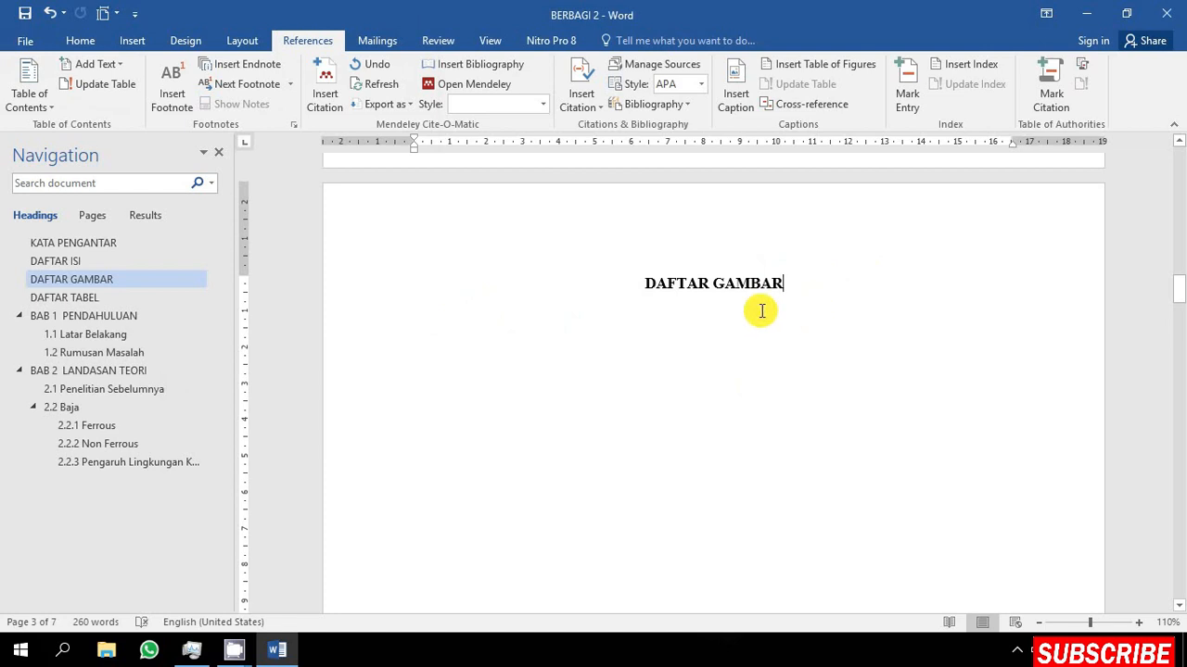
key("ctrl+z")
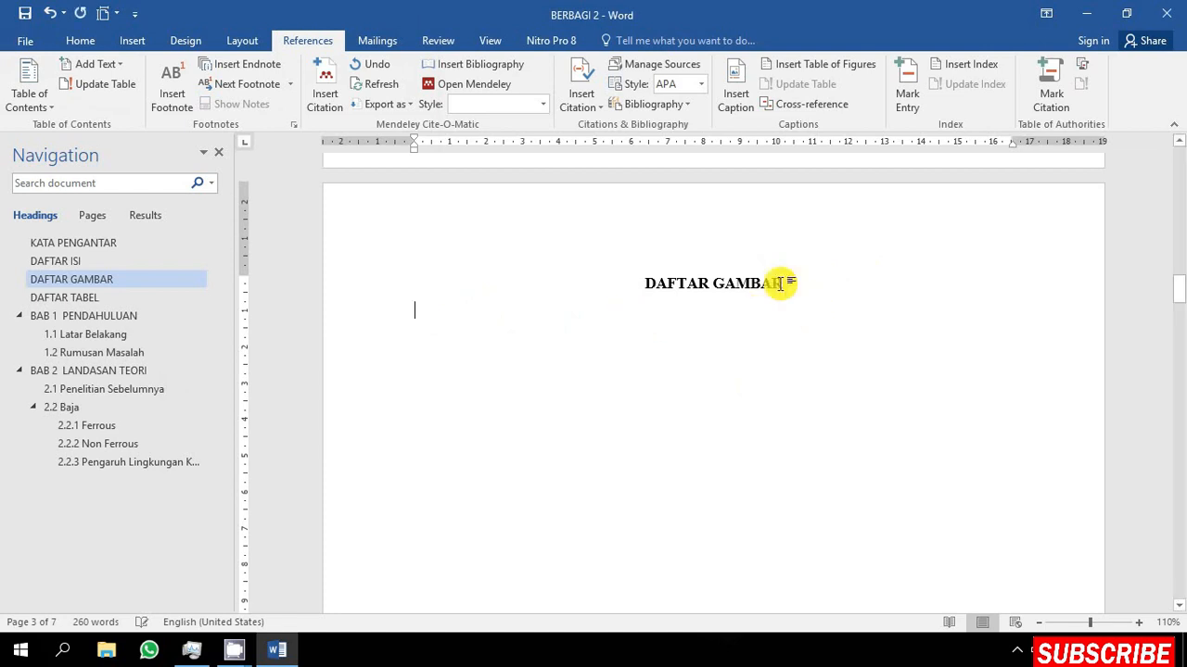
left_click(509, 305)
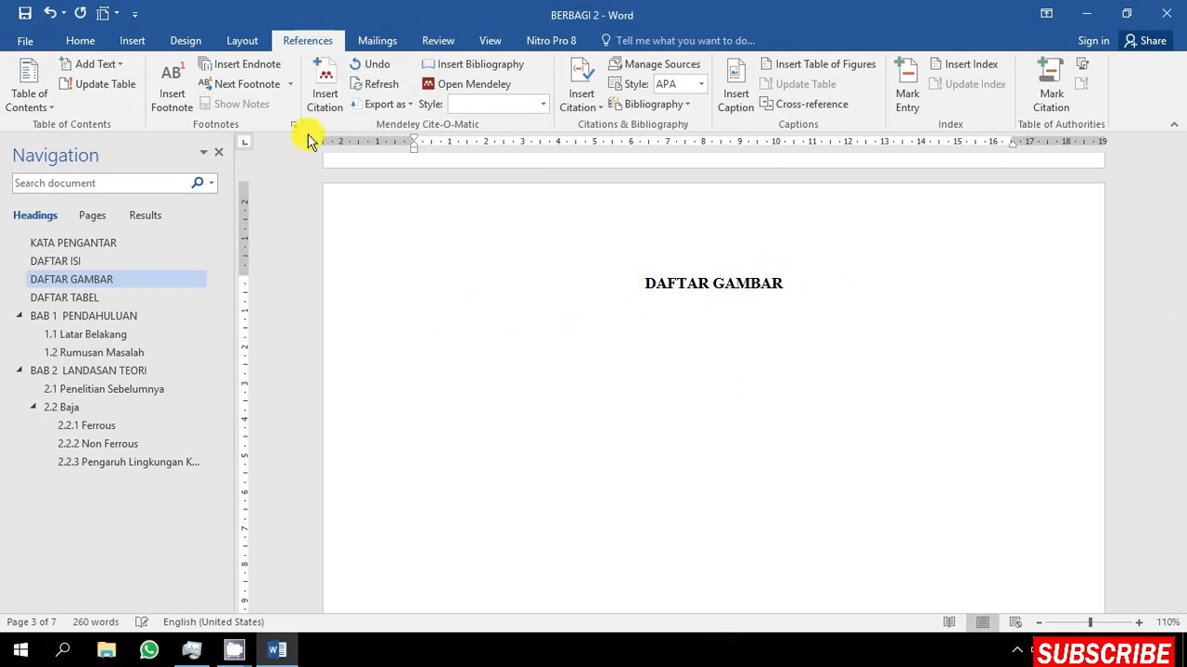
left_click(833, 71)
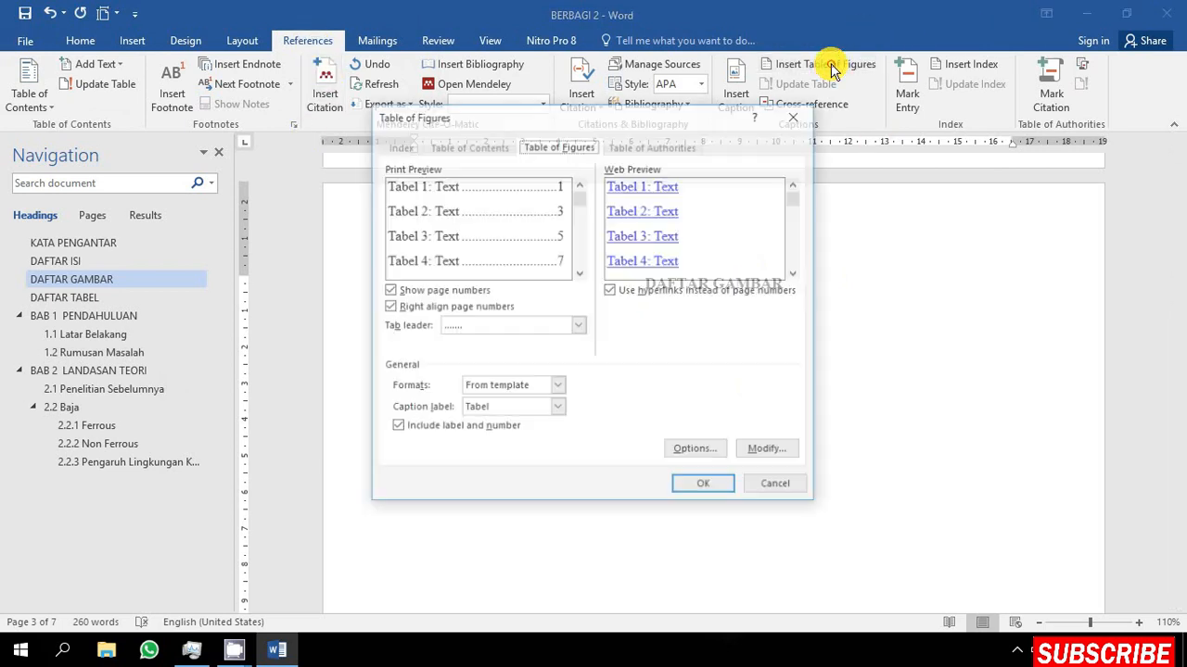
left_click(557, 408)
left_click(556, 411)
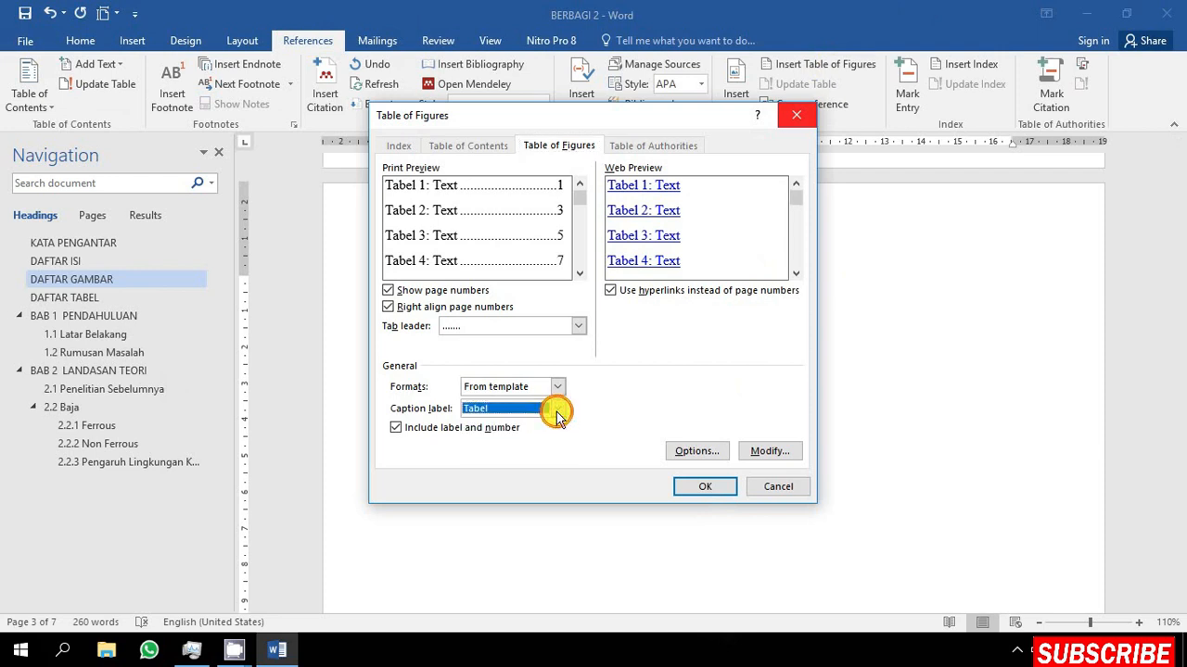
left_click(558, 409)
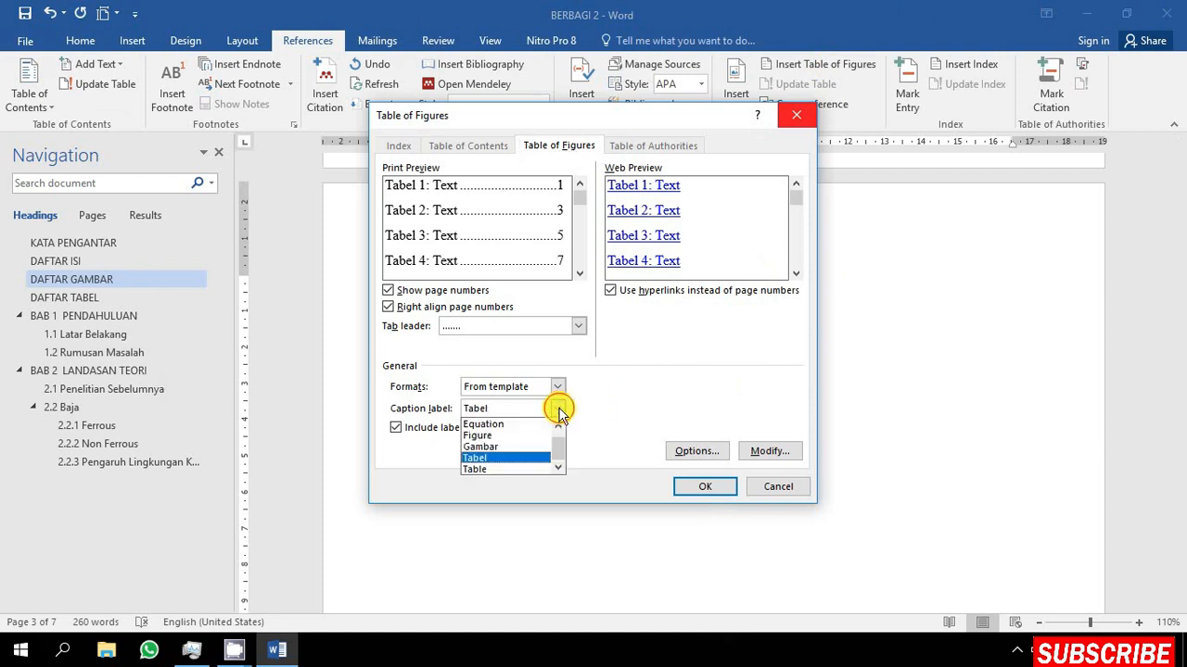
left_click(526, 449)
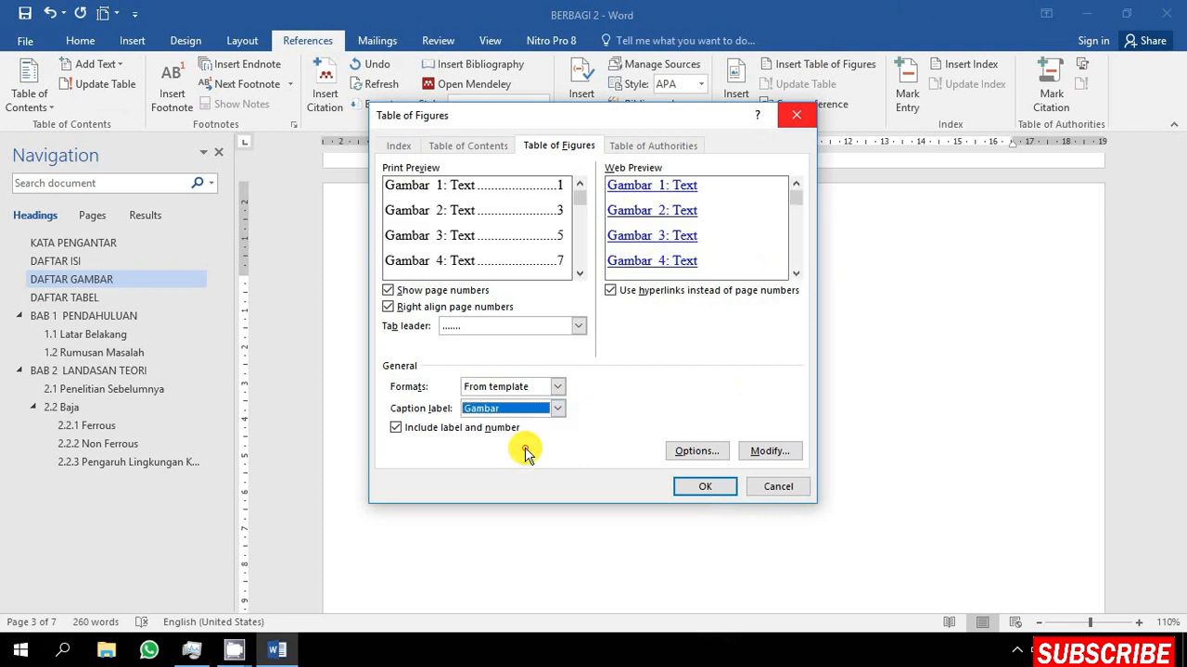
left_click(705, 488)
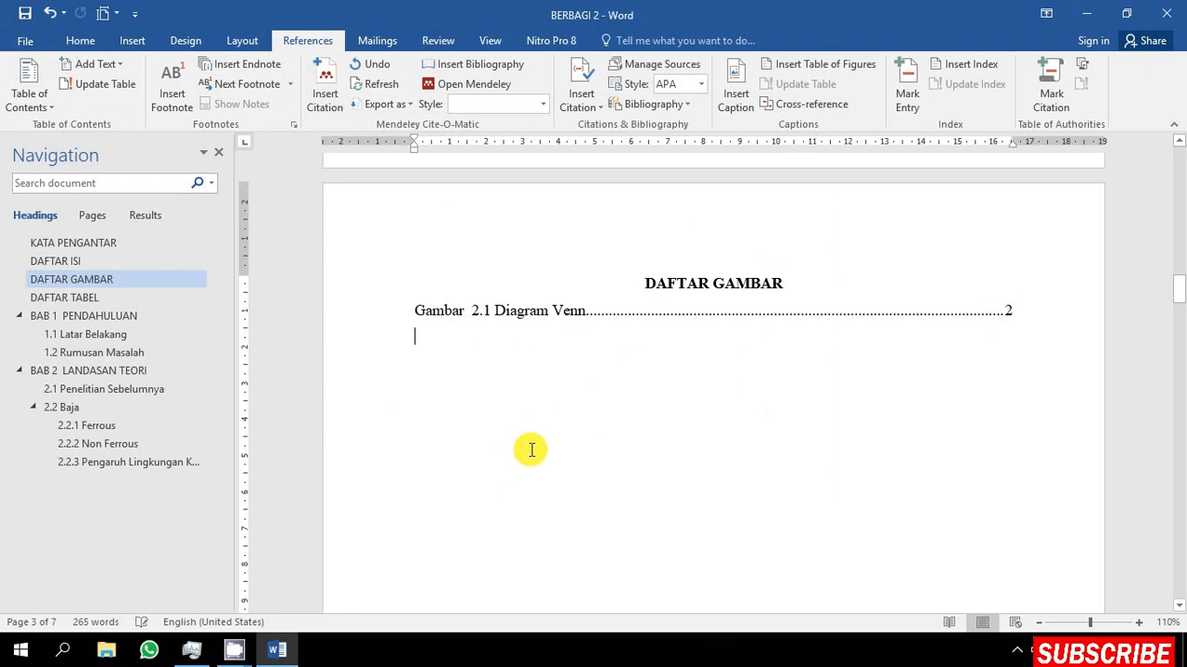
- Insert a table of figures using the Tabel caption label below the DAFTAR TABEL heading, leaving an empty line between them
scroll(531, 449, "down", 2)
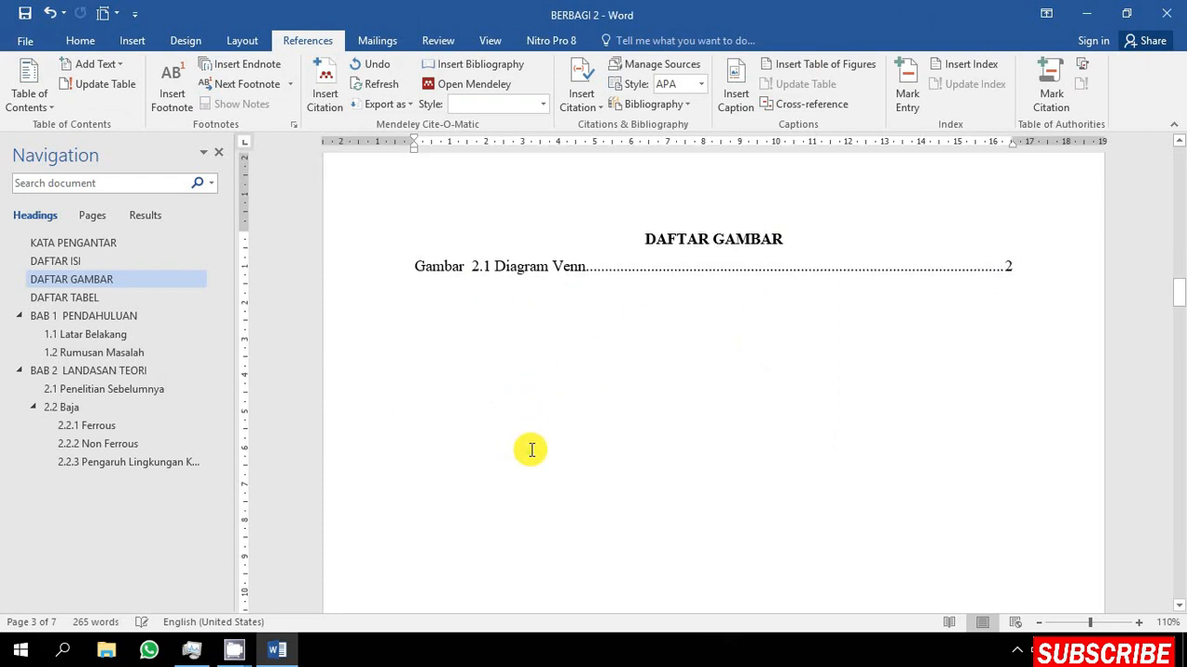
left_click(90, 299)
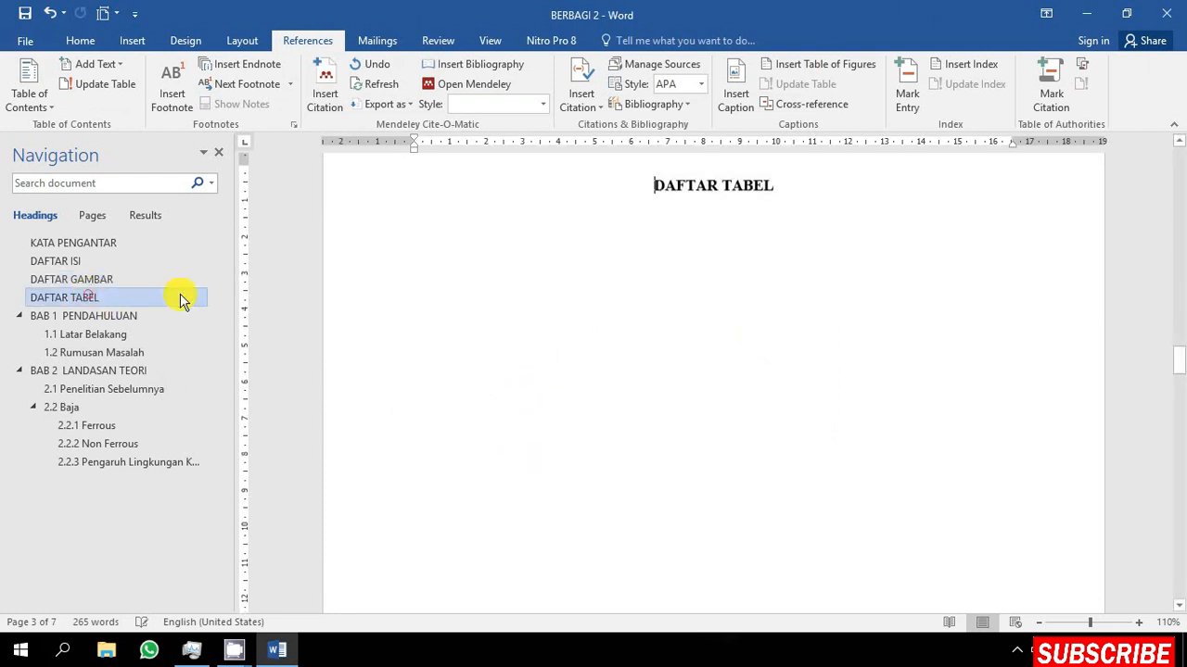
left_click(780, 181)
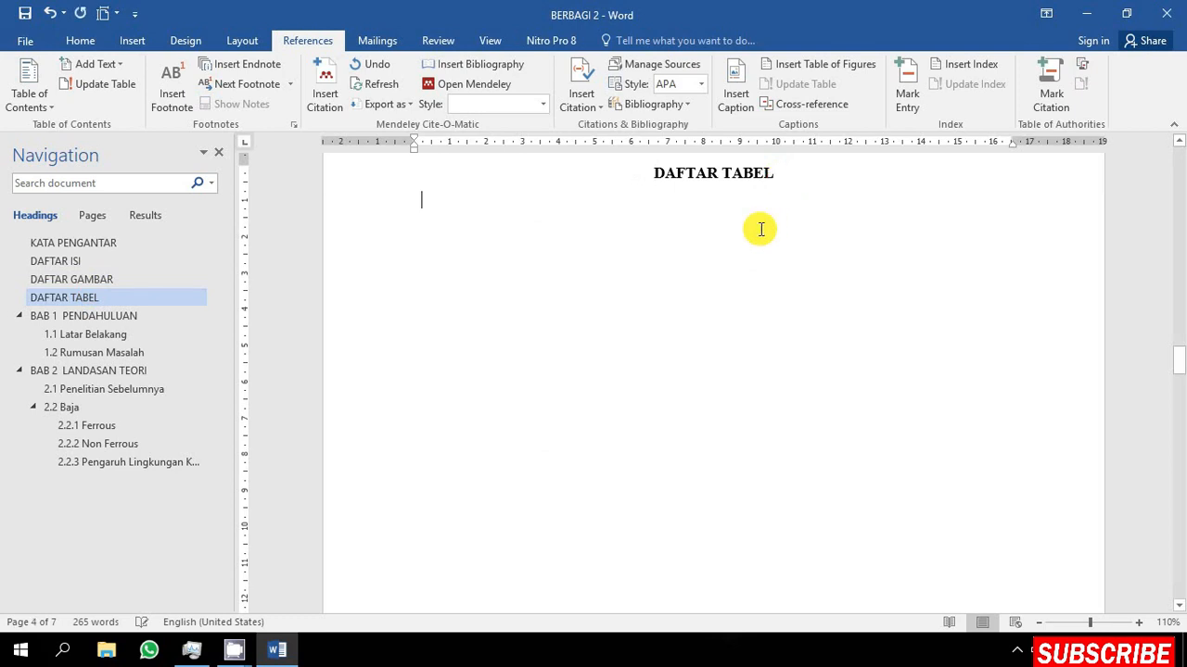
key("Return")
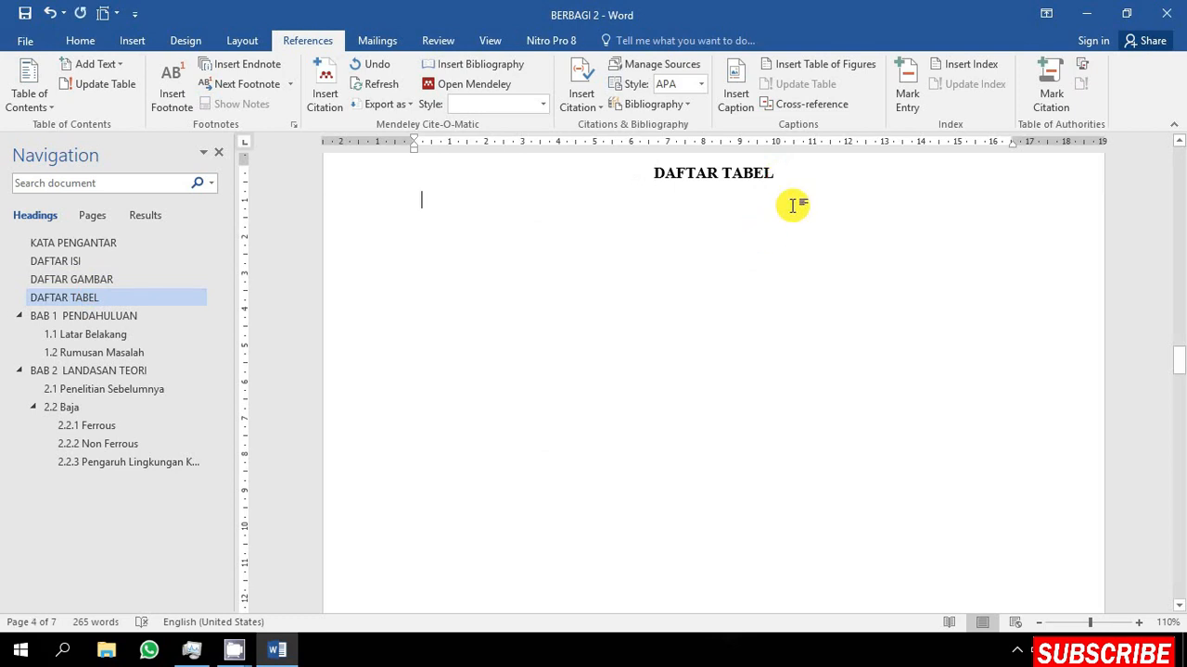
left_click(842, 69)
left_click(548, 408)
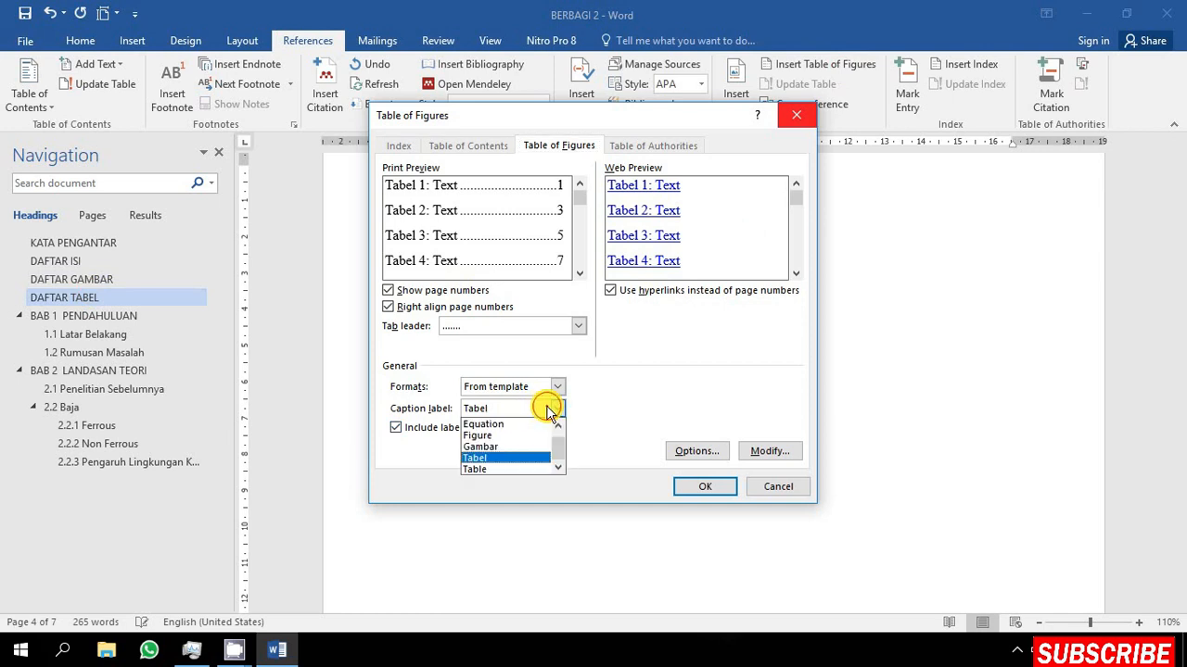
left_click(486, 458)
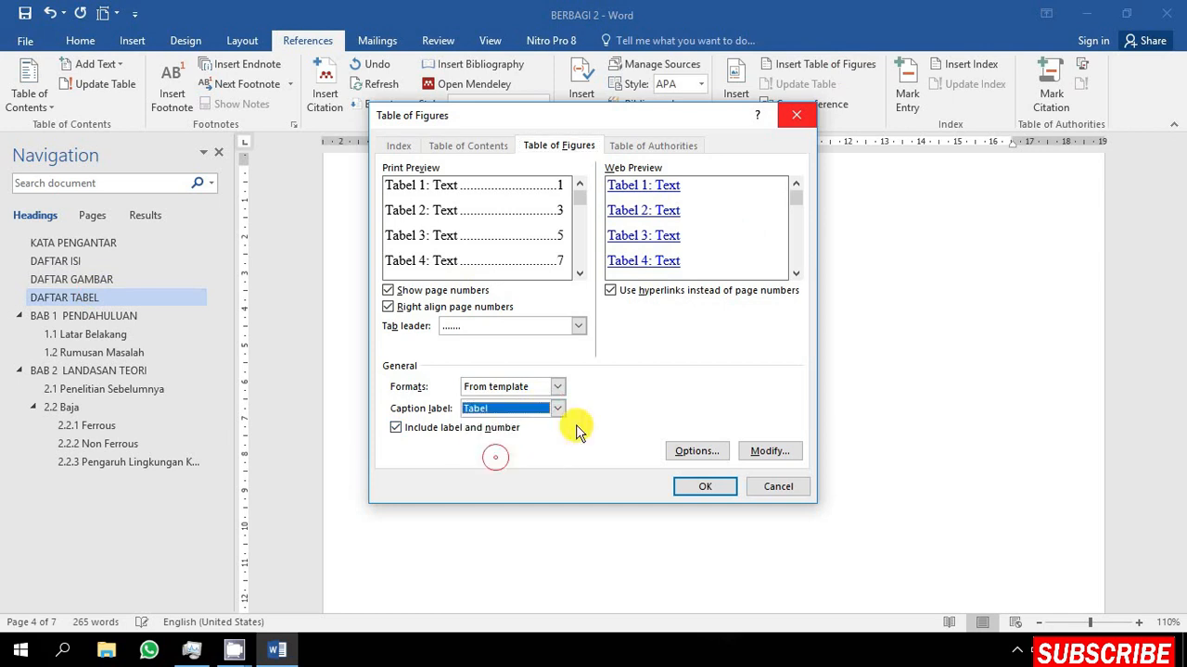
left_click(728, 488)
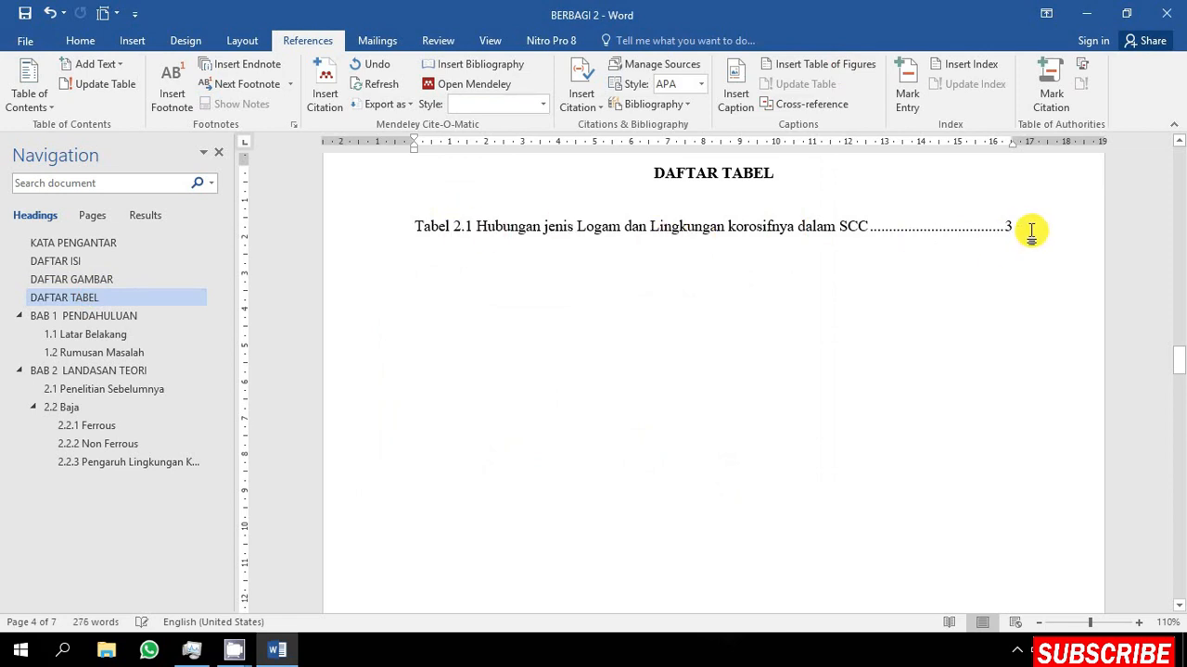
- Review the front-matter pages and the BAB 1 and BAB 2 chapters by jumping between their headings
left_click(843, 194)
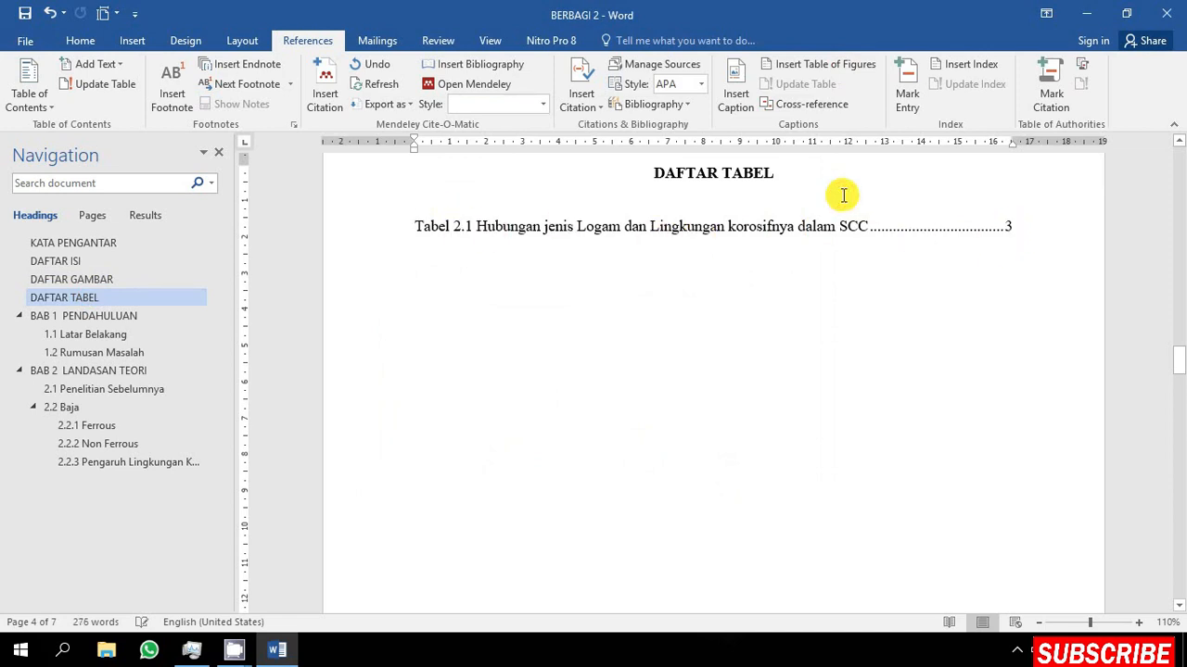
left_click(61, 407)
left_click(107, 240)
scroll(793, 221, "up", 2)
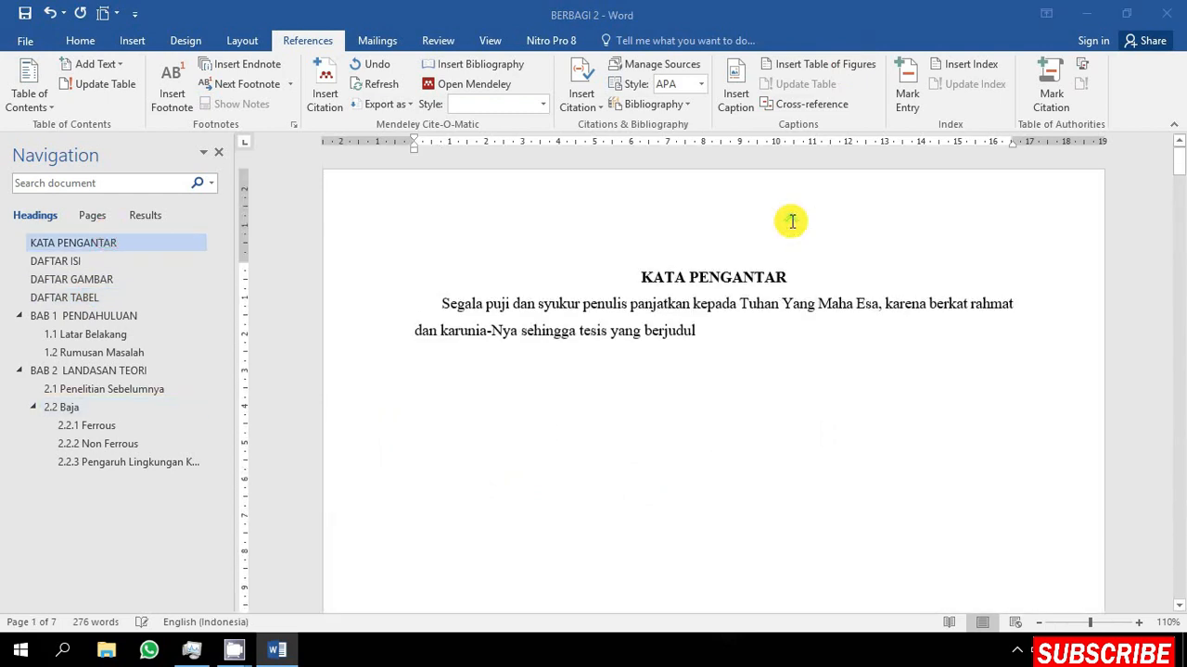
left_click(93, 260)
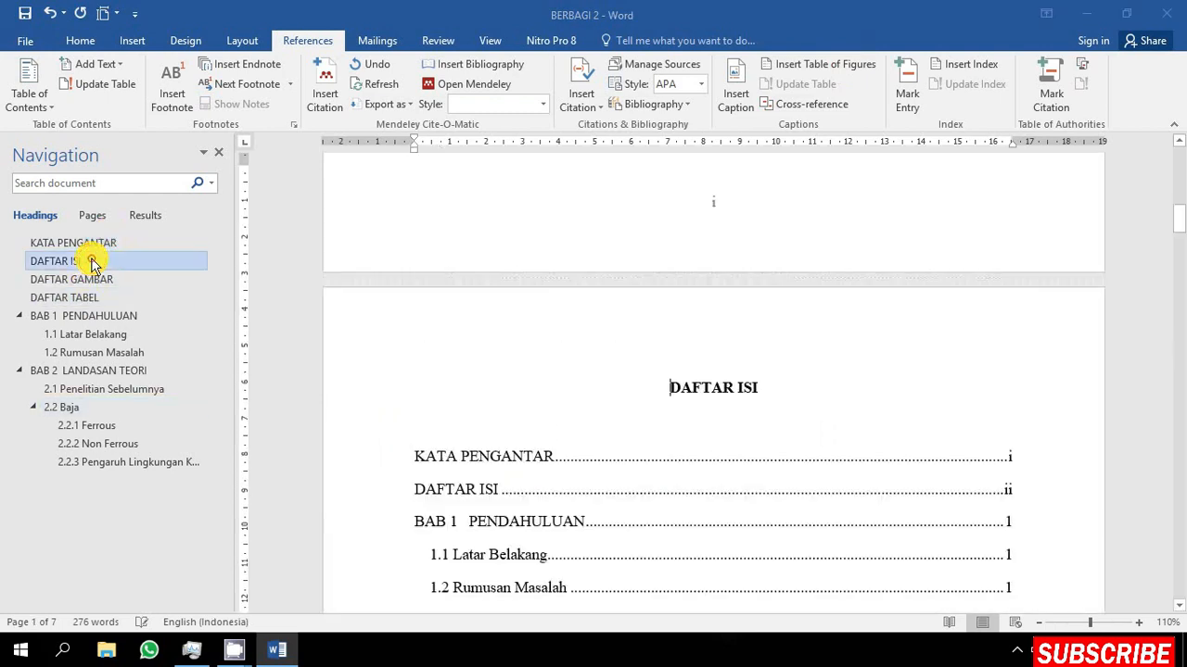
left_click(124, 239)
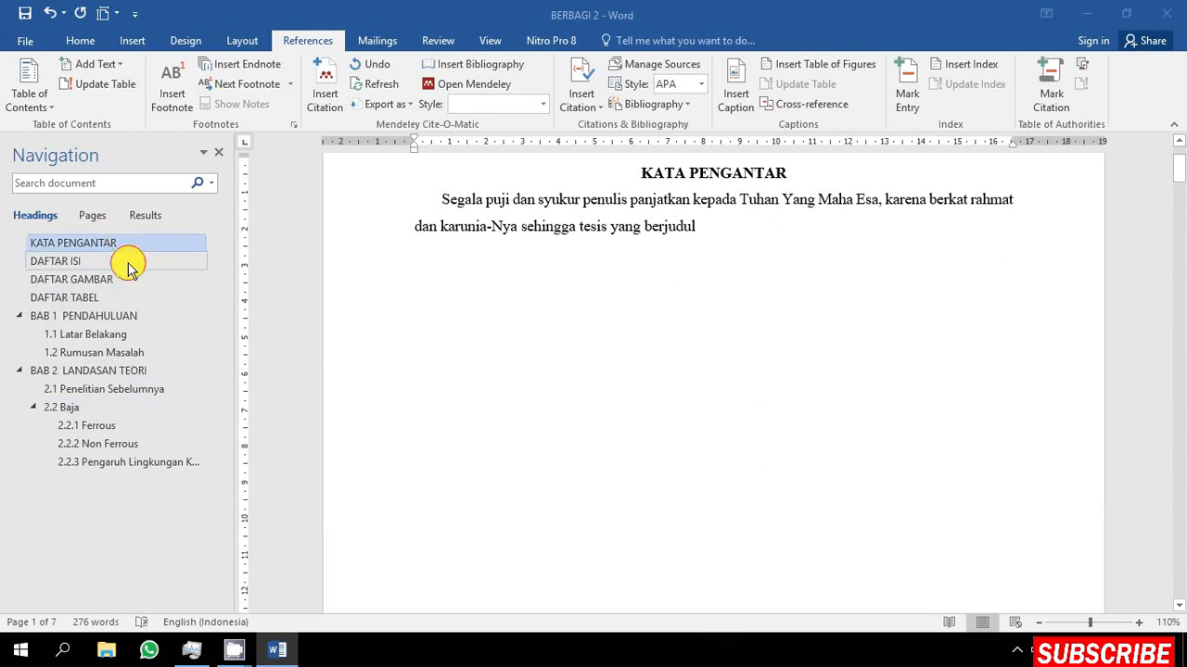
left_click(124, 261)
left_click(127, 278)
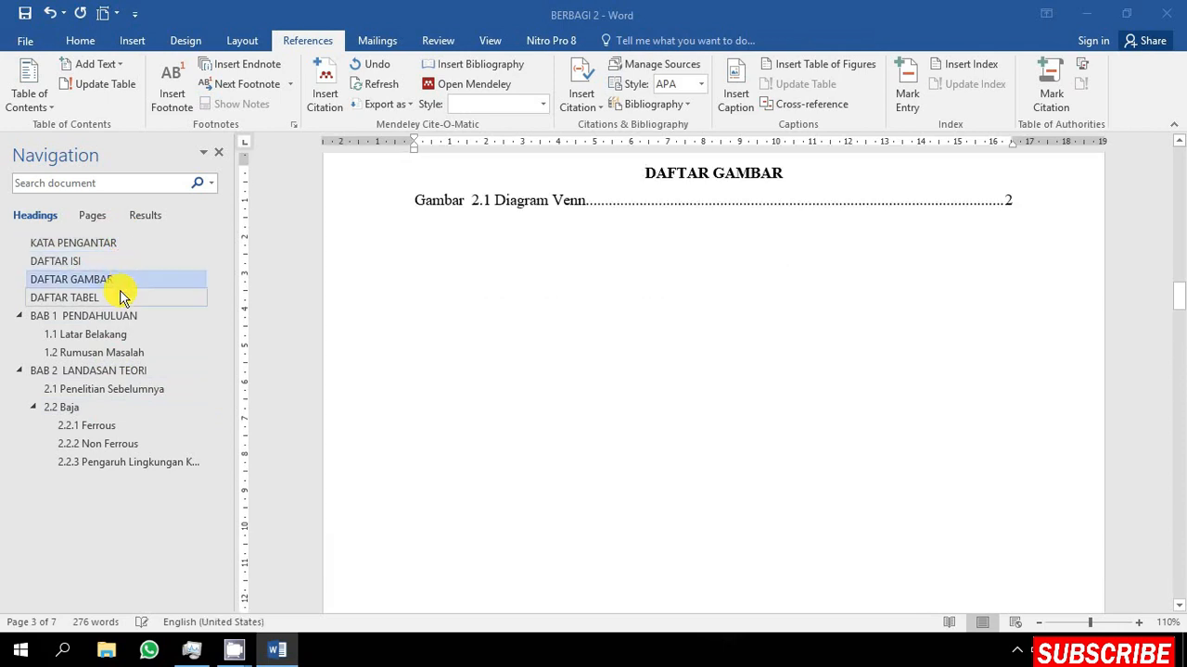
left_click(121, 296)
left_click(164, 315)
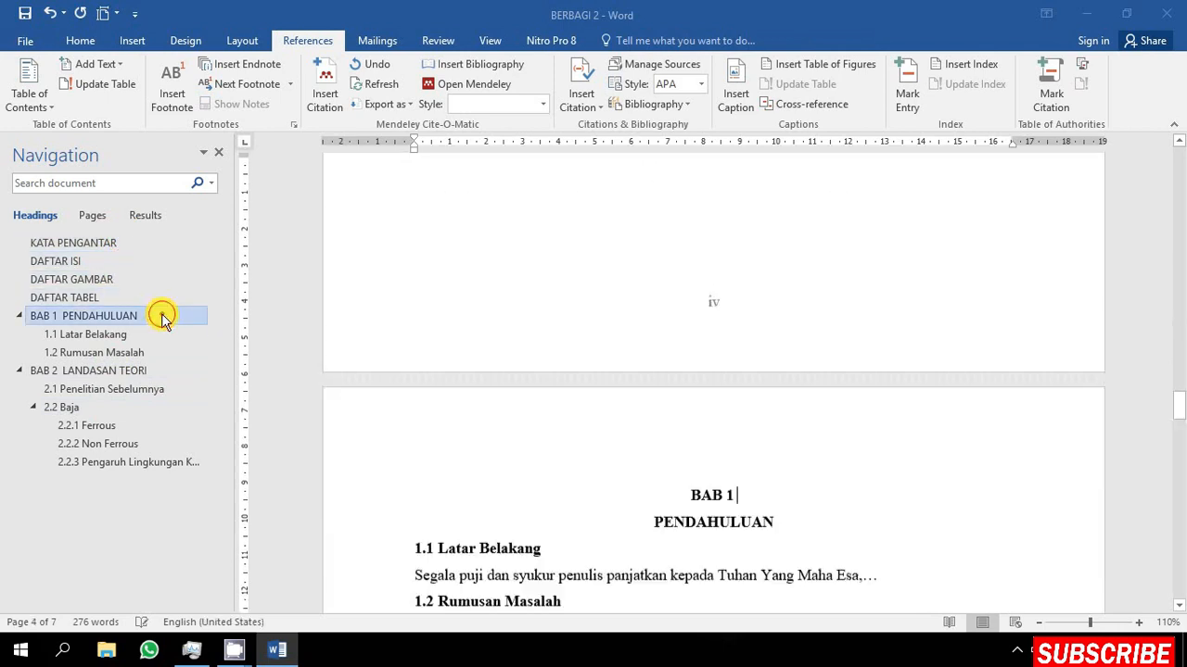
left_click(153, 373)
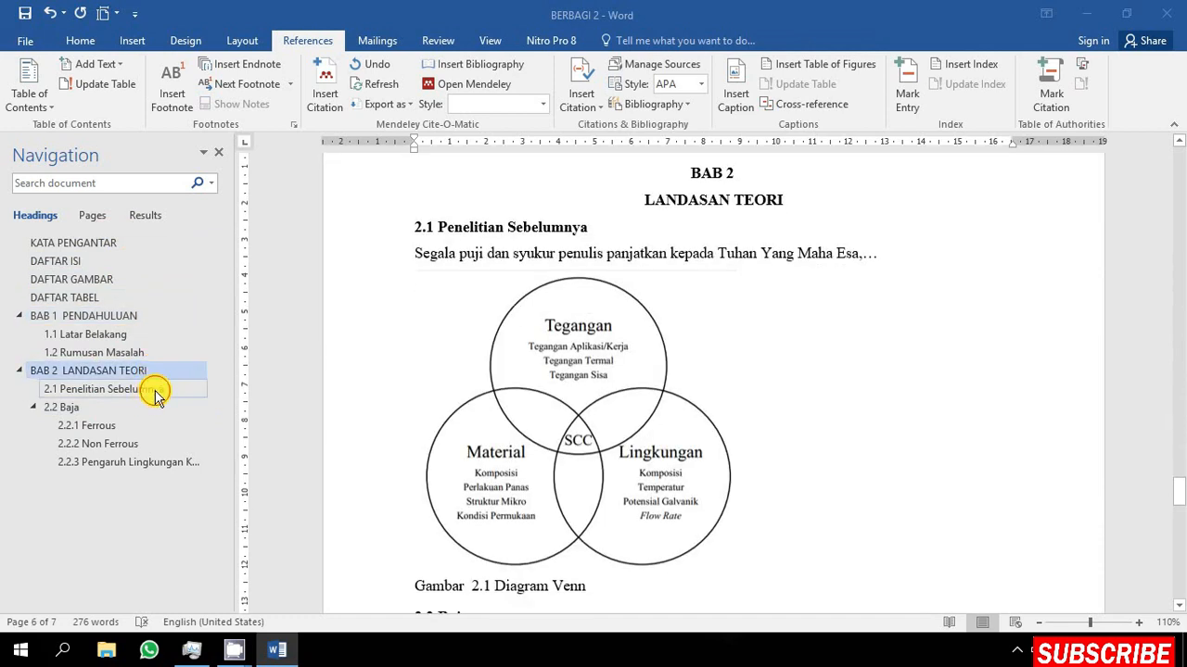
left_click(155, 393)
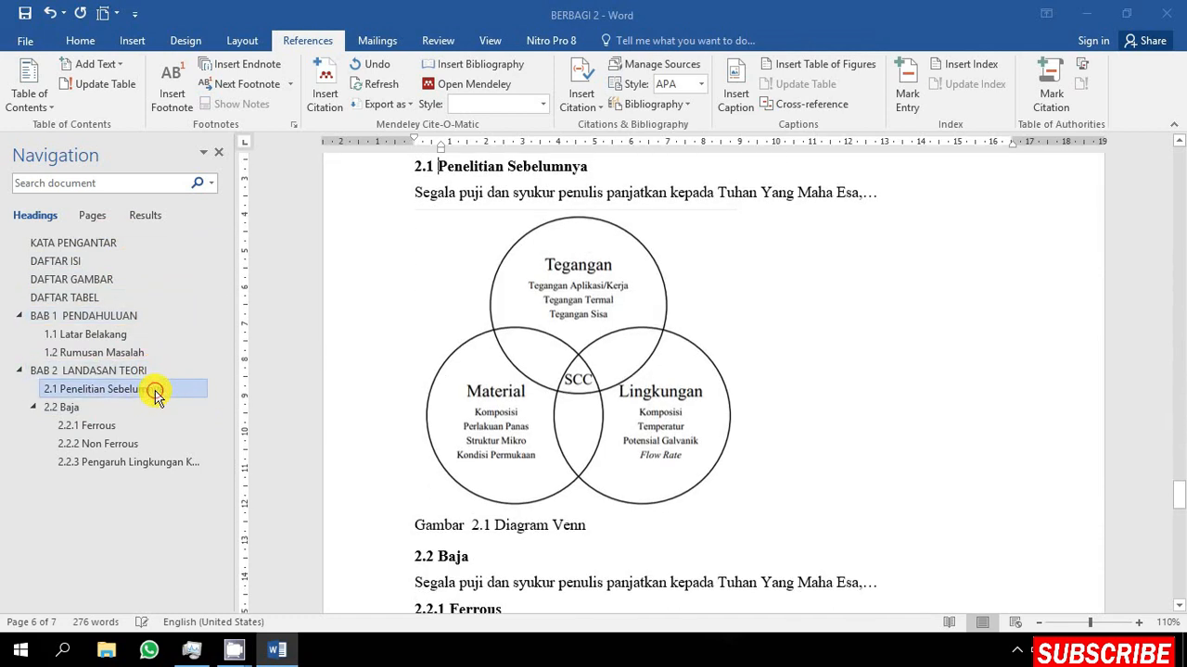
left_click(169, 324)
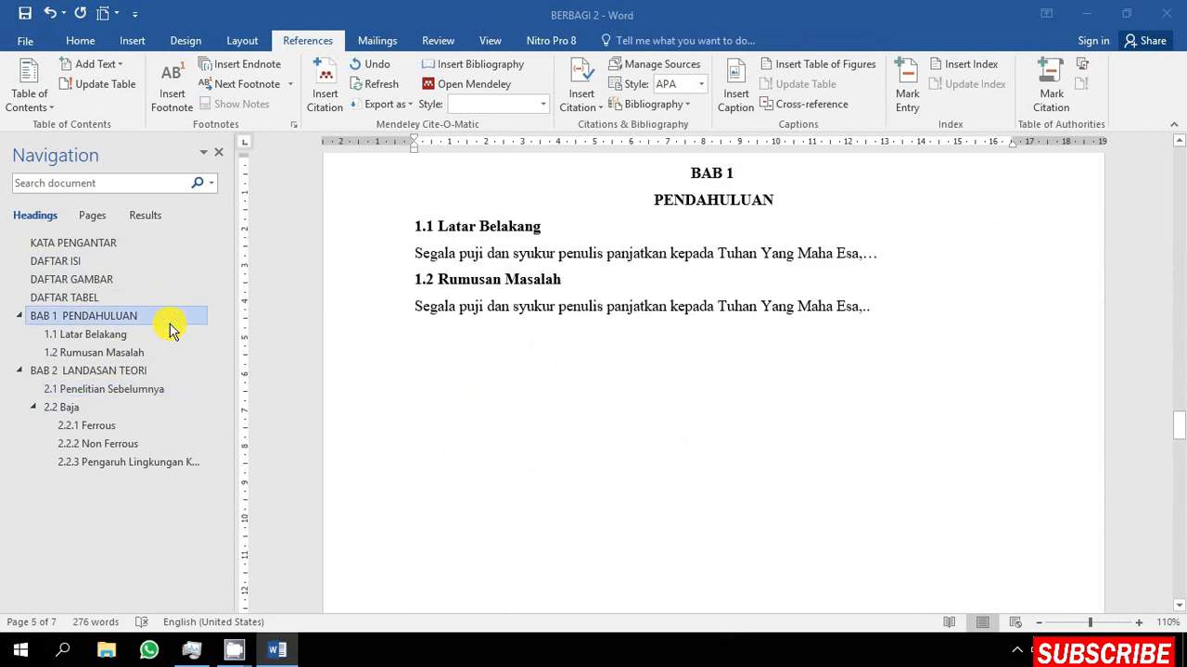